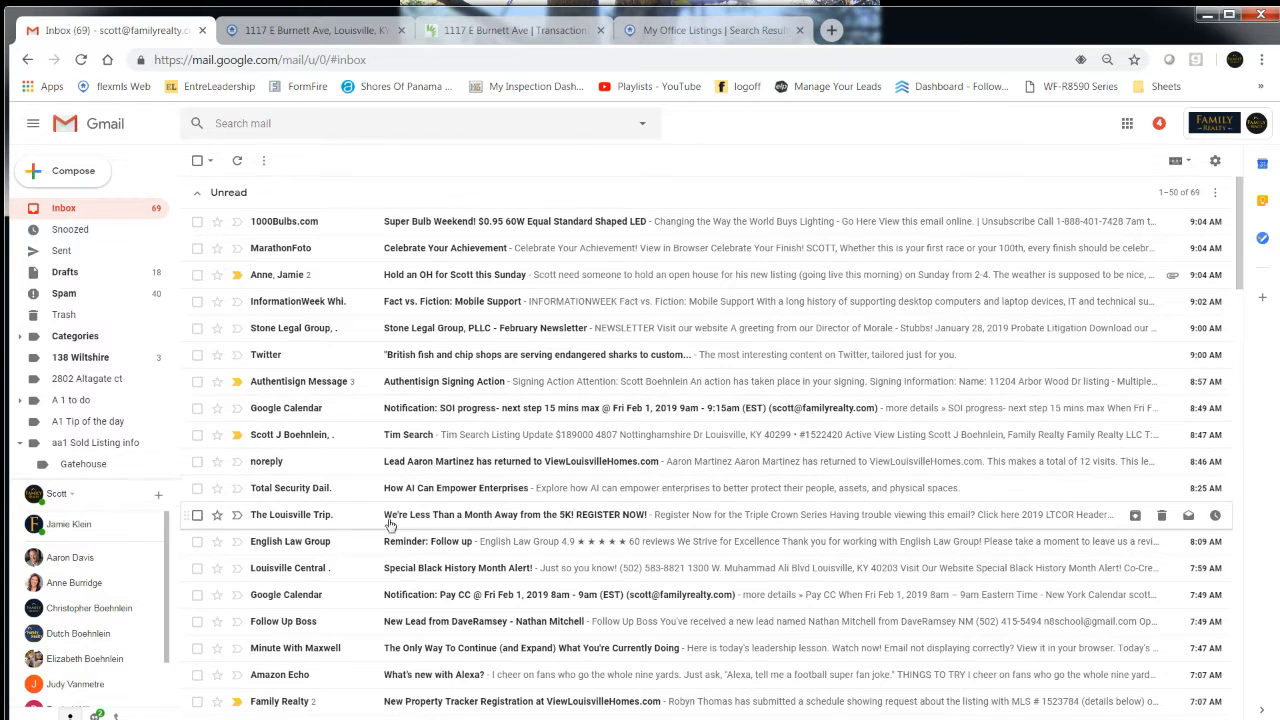
Open the inbox conversation inviting review and signing of the Residential Sales Contract and expand its first invitation message.
drag(1240, 280, 1168, 521)
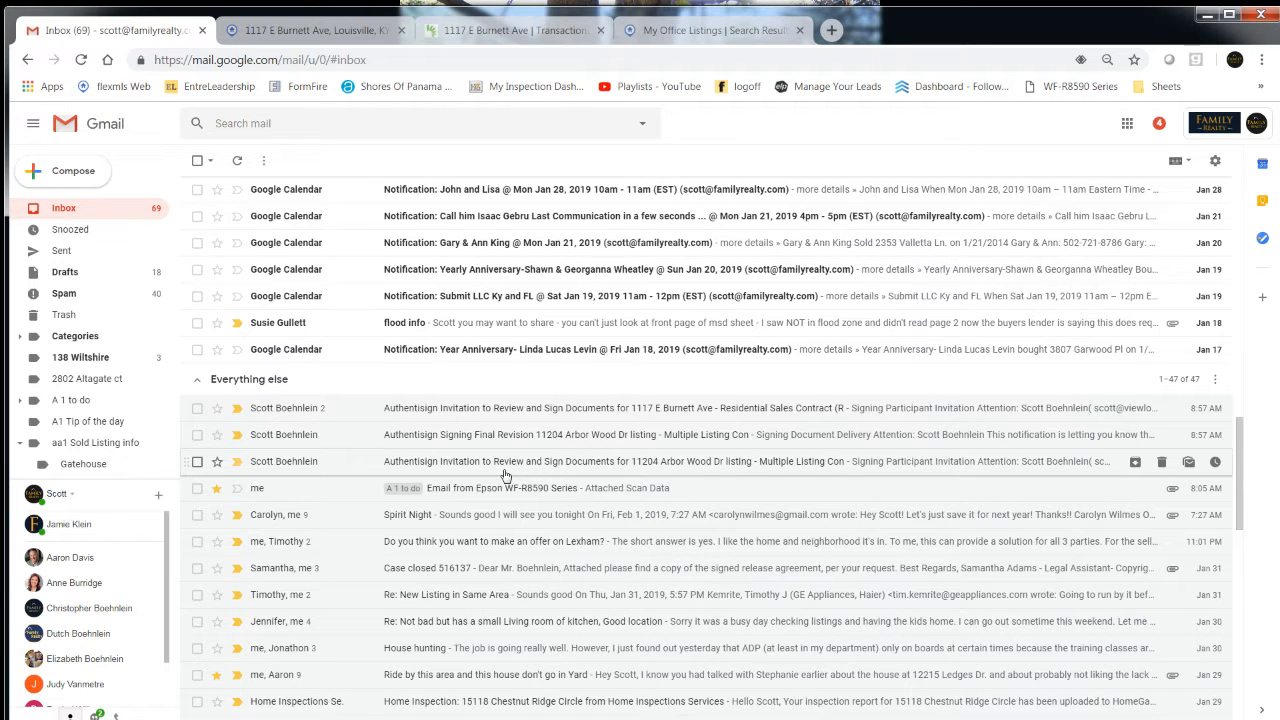
click(481, 409)
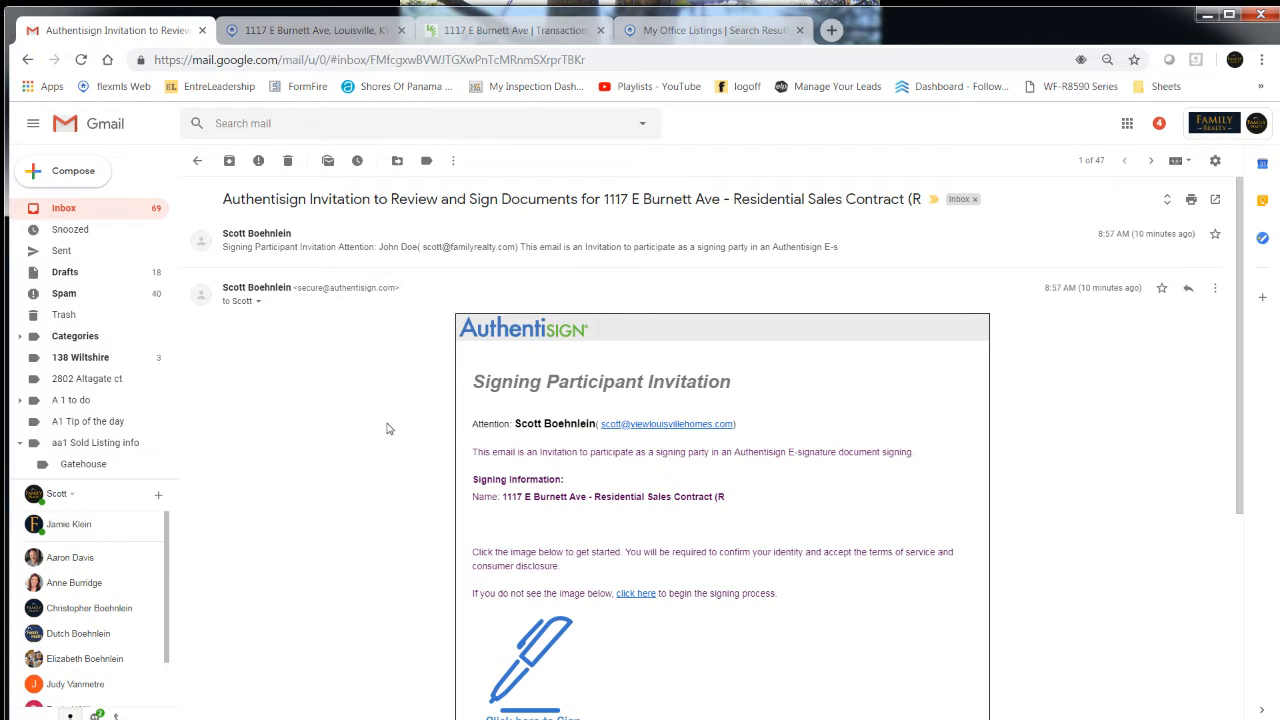
click(342, 247)
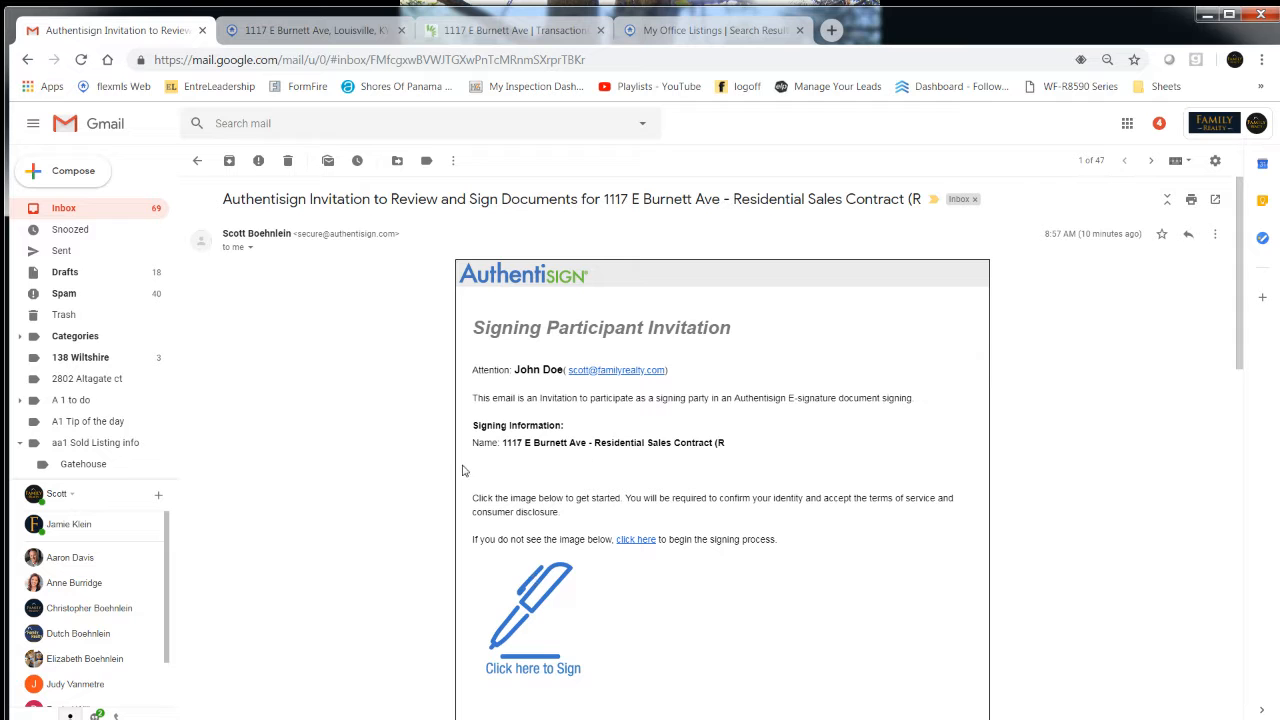
Start signing from the agent's invitation message in the same conversation and complete the robot verification.
drag(1240, 288, 1226, 558)
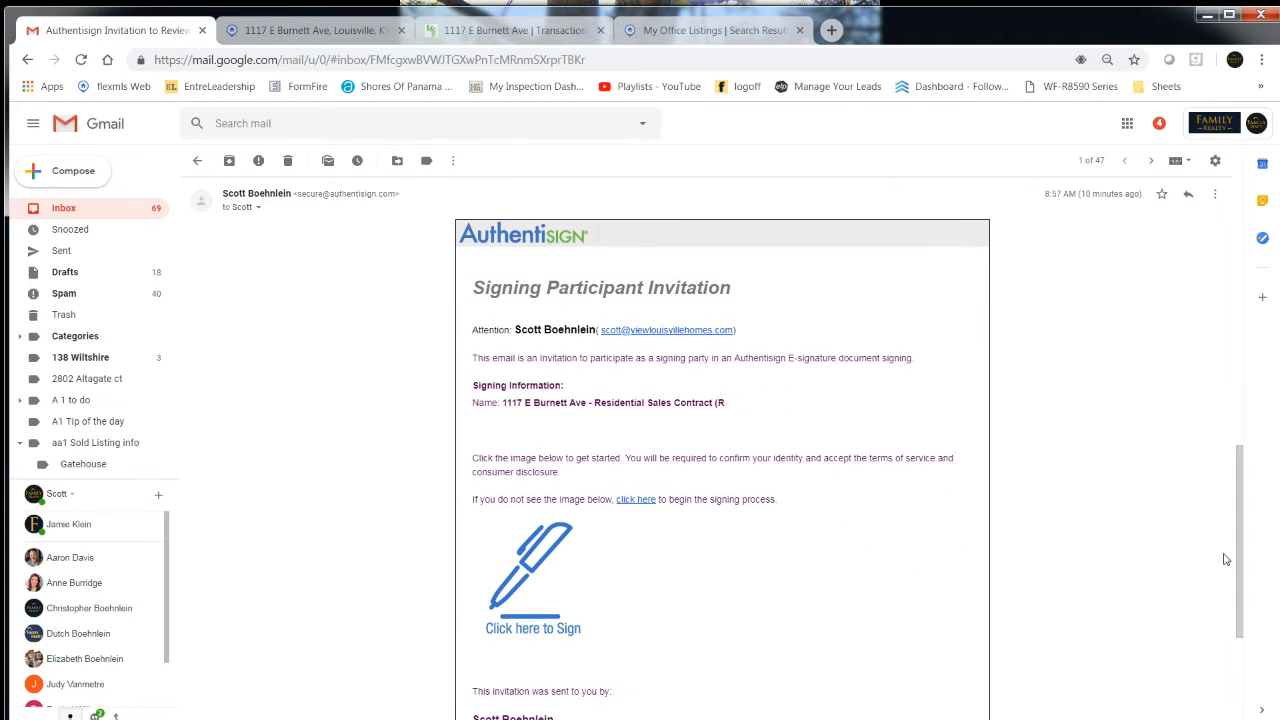
click(527, 570)
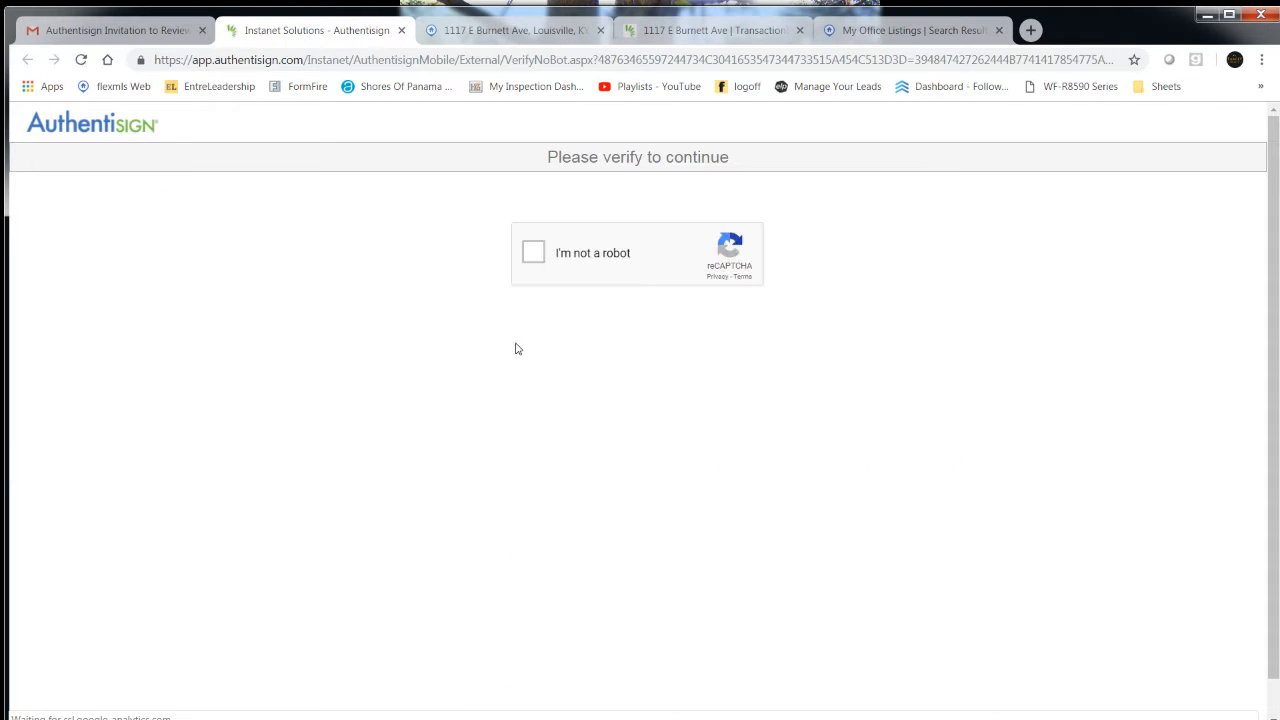
click(530, 256)
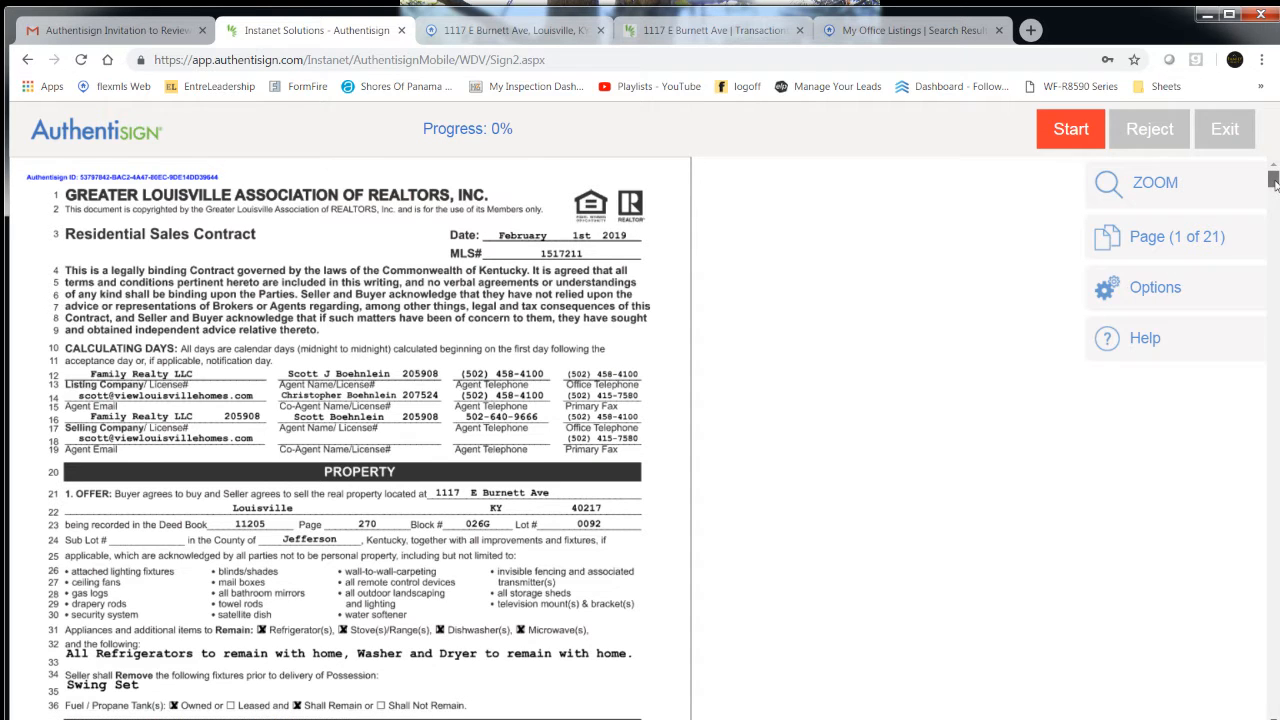
Review pages 1 and 2 of the sales contract, covering property, price and terms, earnest money, appraisal contingency and home warranty.
drag(1273, 180, 1275, 185)
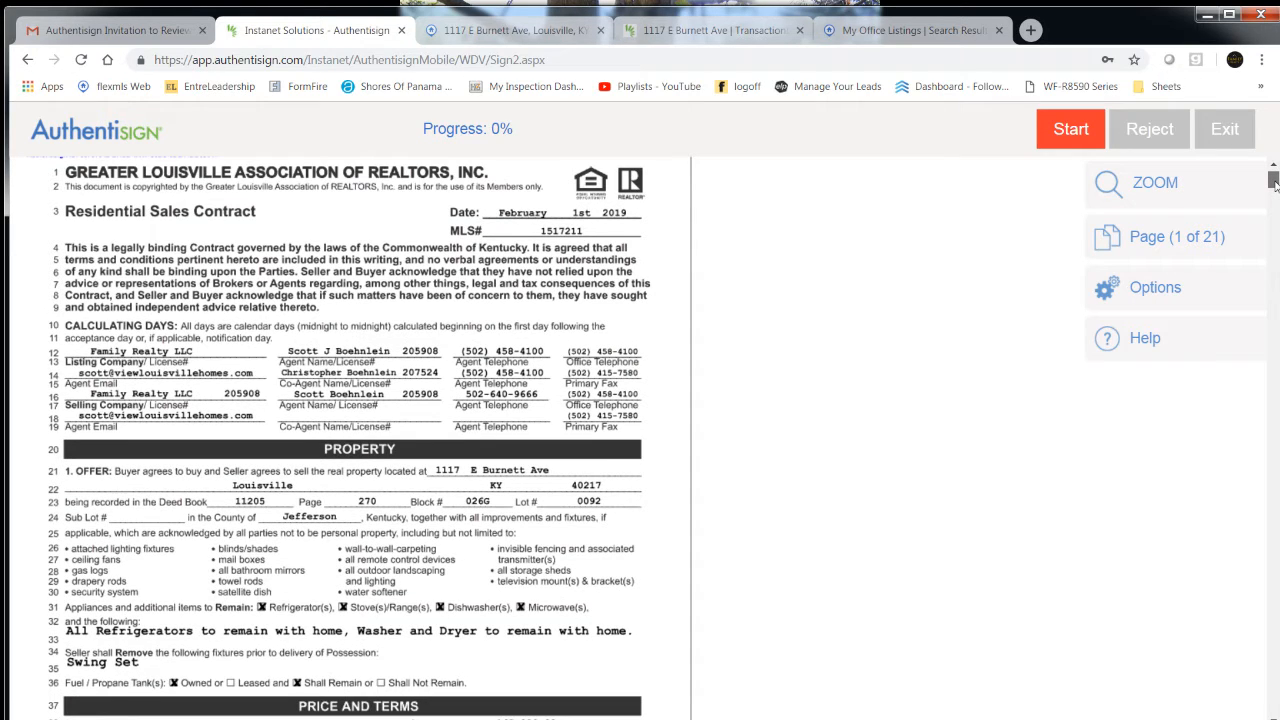
scroll(1274, 183, down, 1)
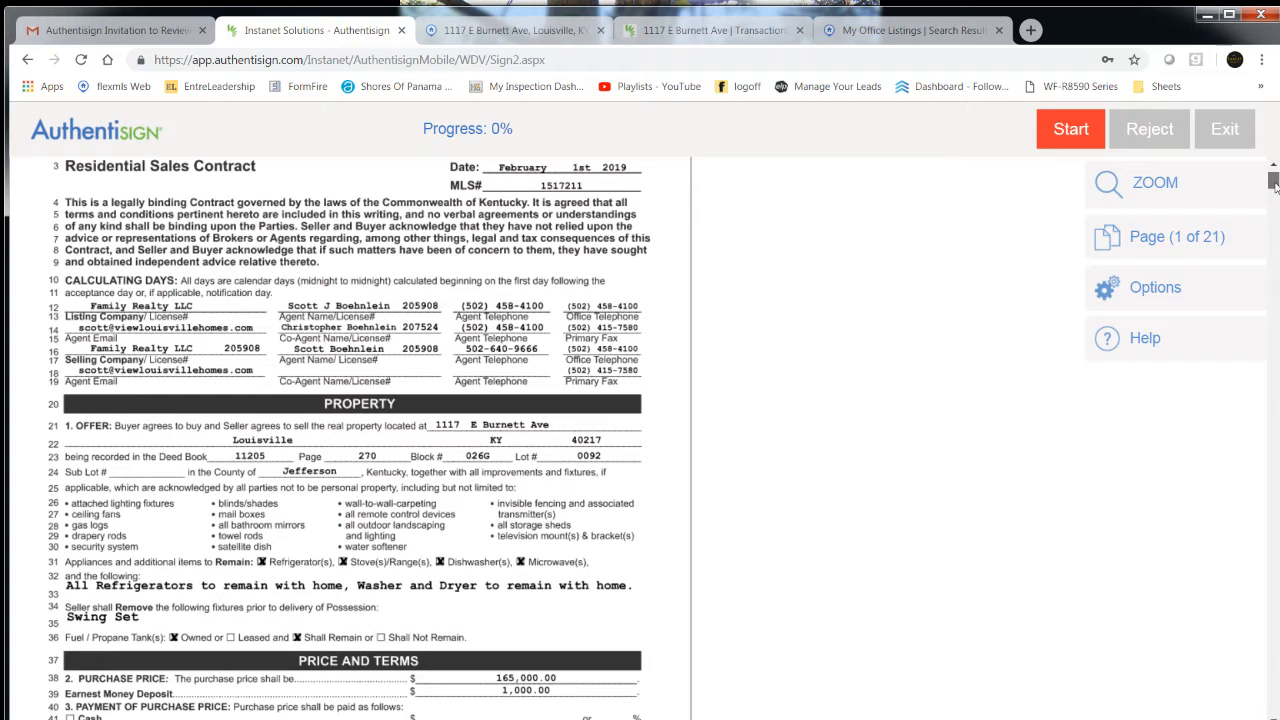
scroll(1274, 183, down, 2)
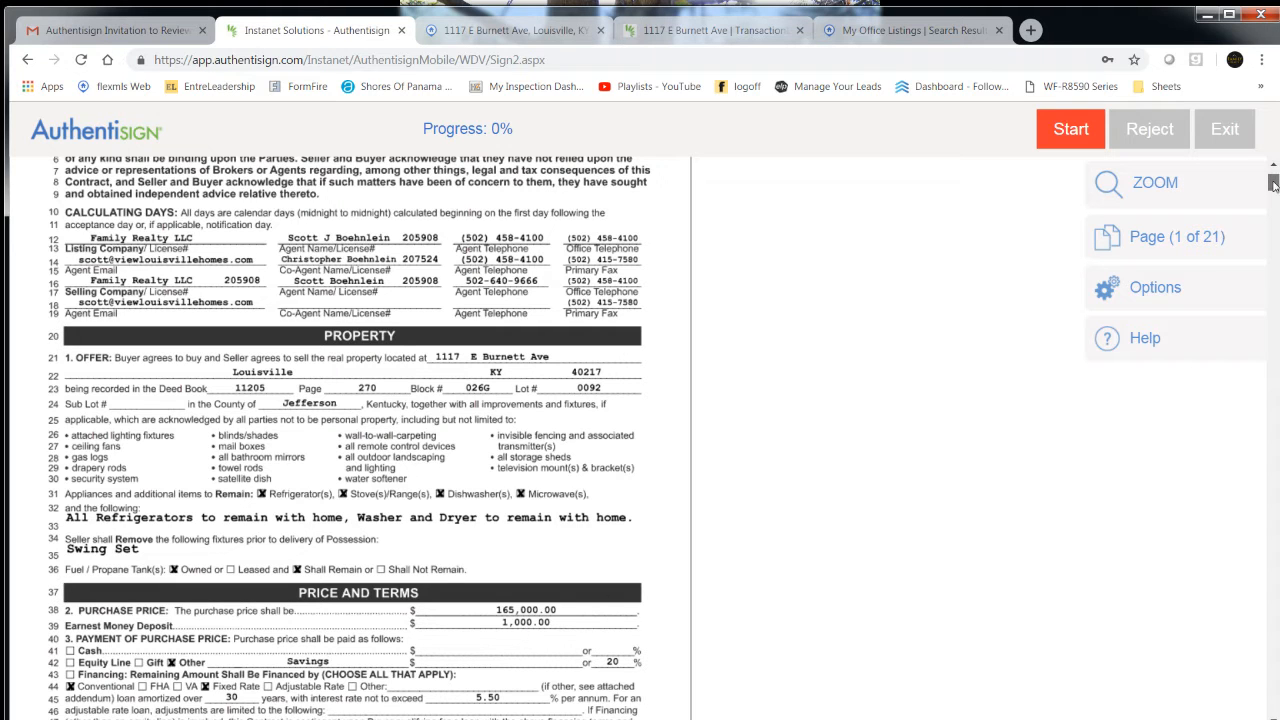
drag(1273, 183, 1274, 195)
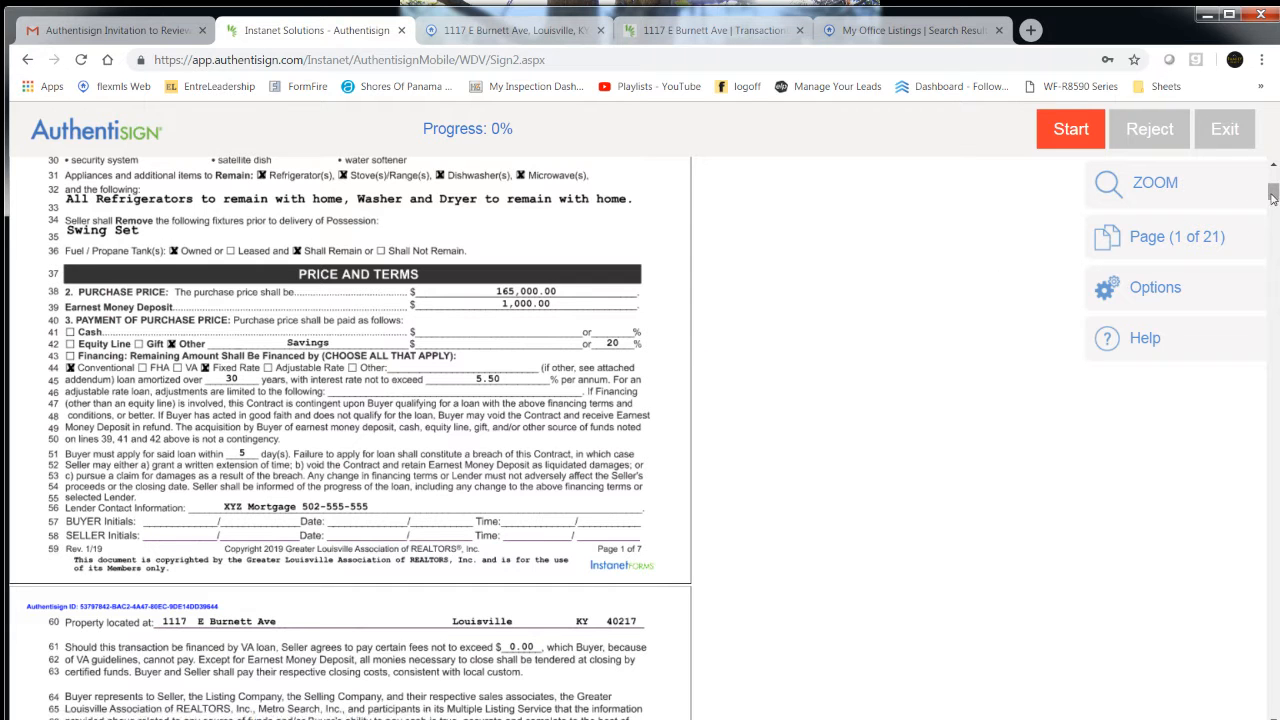
drag(1272, 197, 1274, 209)
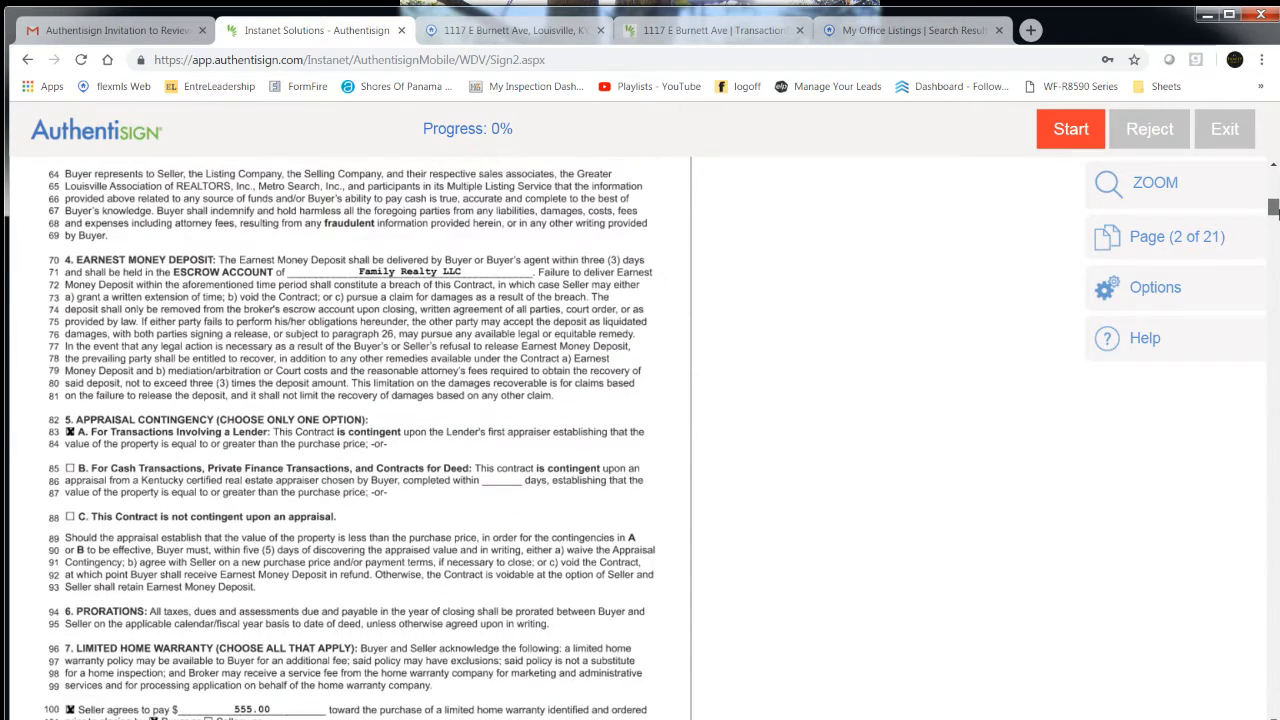
drag(1274, 209, 1274, 210)
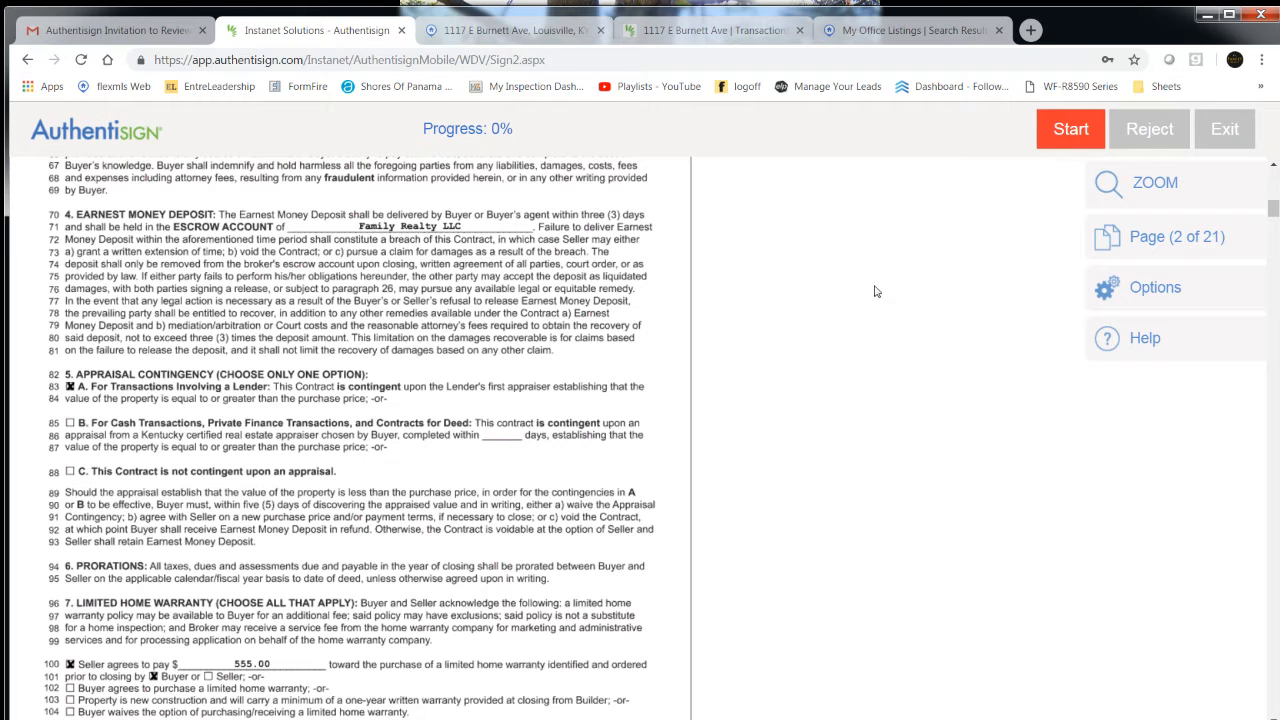
drag(1273, 210, 1273, 210)
drag(1273, 213, 1273, 220)
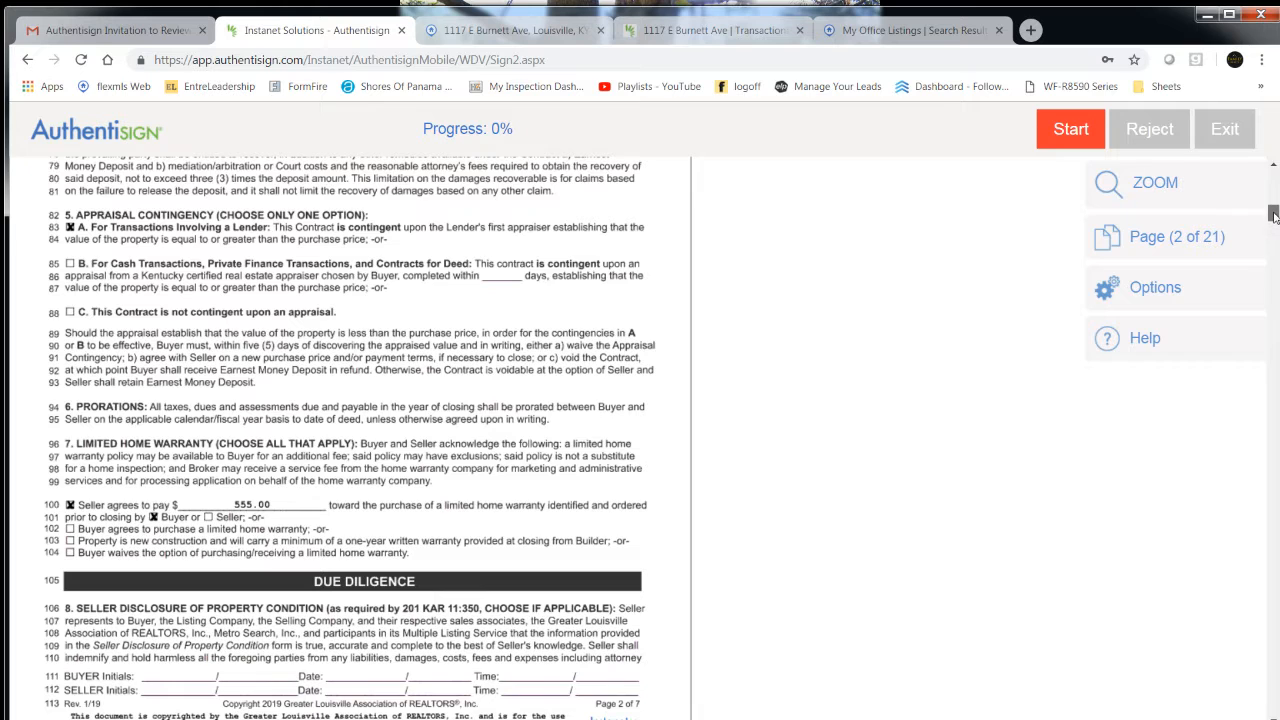
Review pages 3 and 4 of the contract, covering seller disclosure, lead paint, inspections, survey, closing, possession and leases.
drag(1273, 215, 1273, 229)
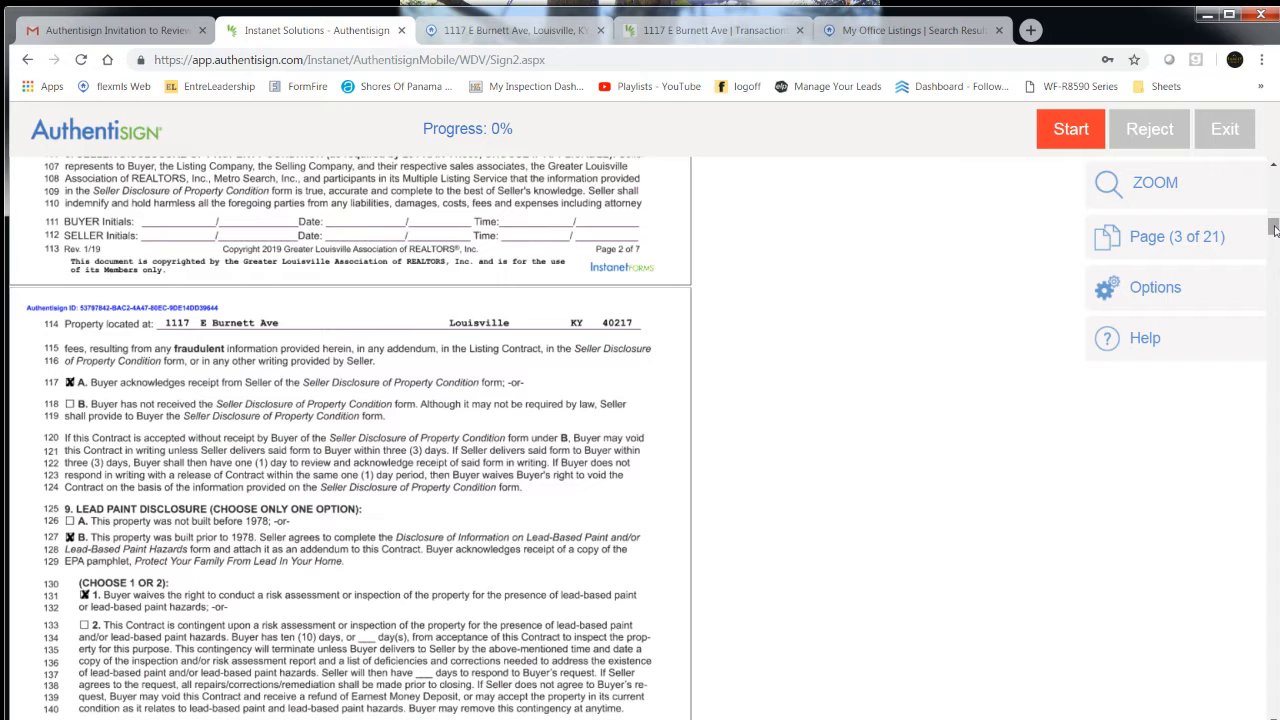
drag(1273, 230, 1273, 238)
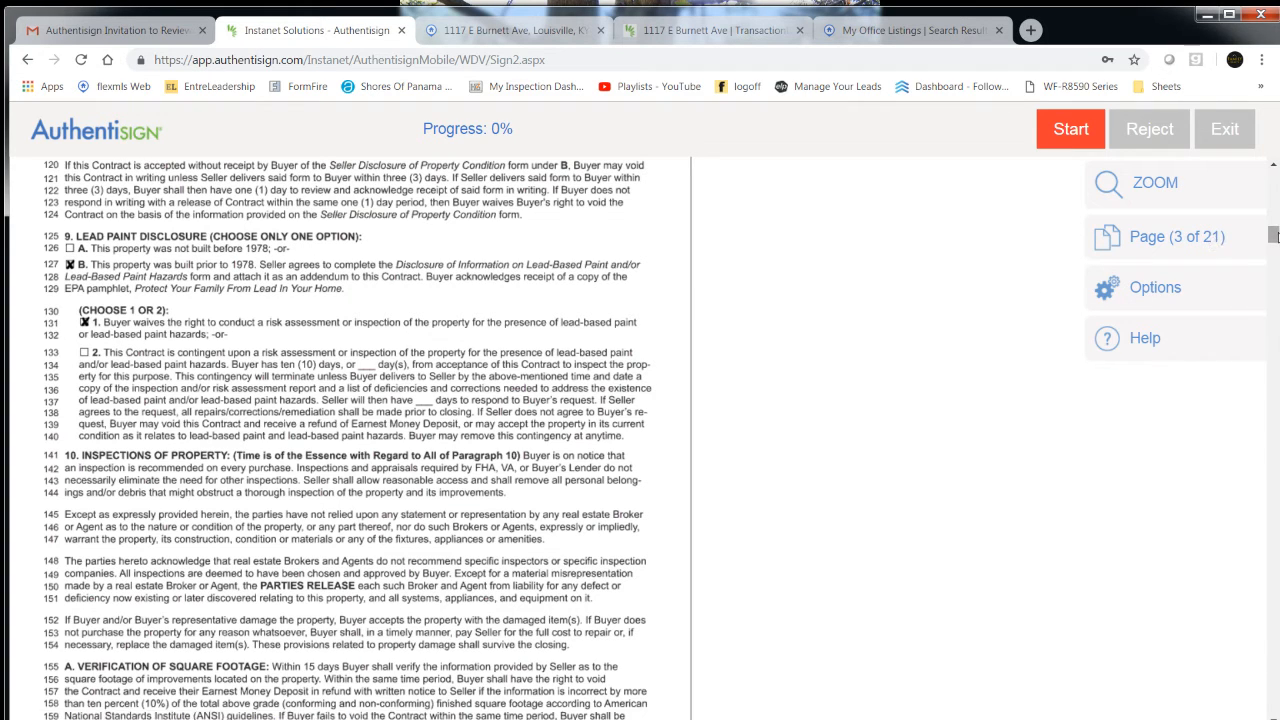
drag(1273, 236, 1275, 243)
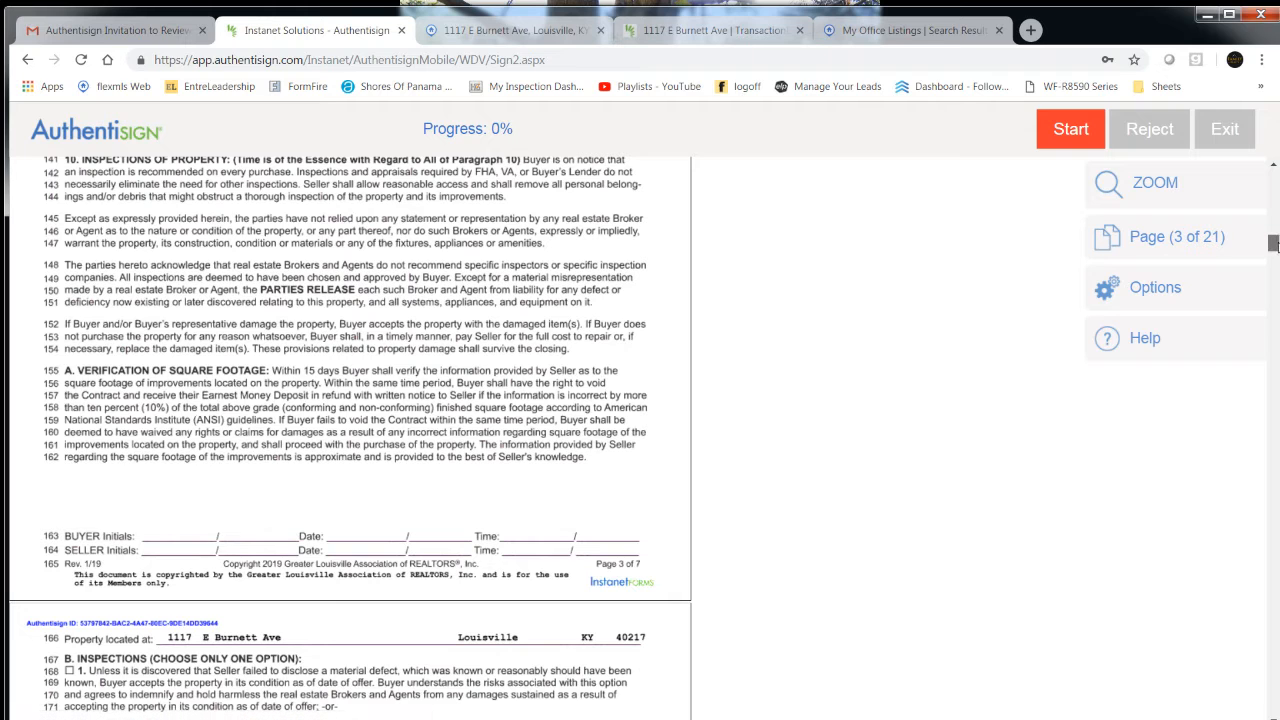
drag(1274, 244, 1273, 260)
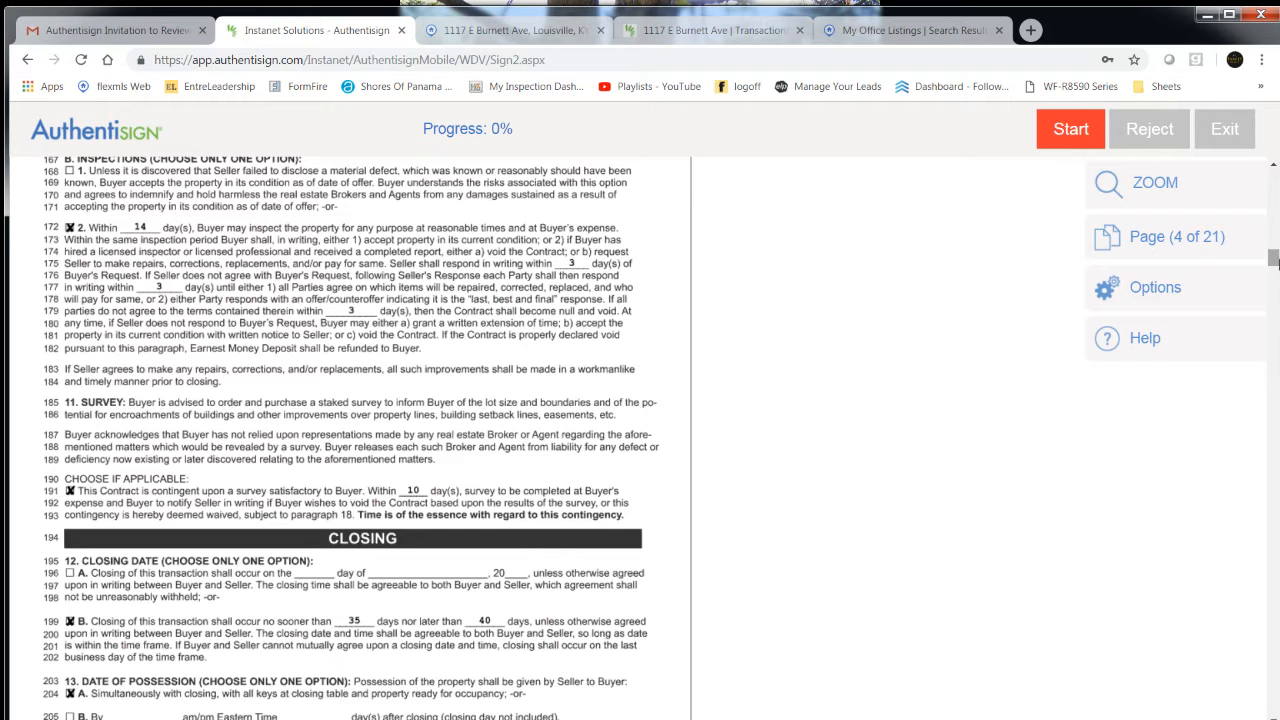
drag(1273, 260, 1273, 268)
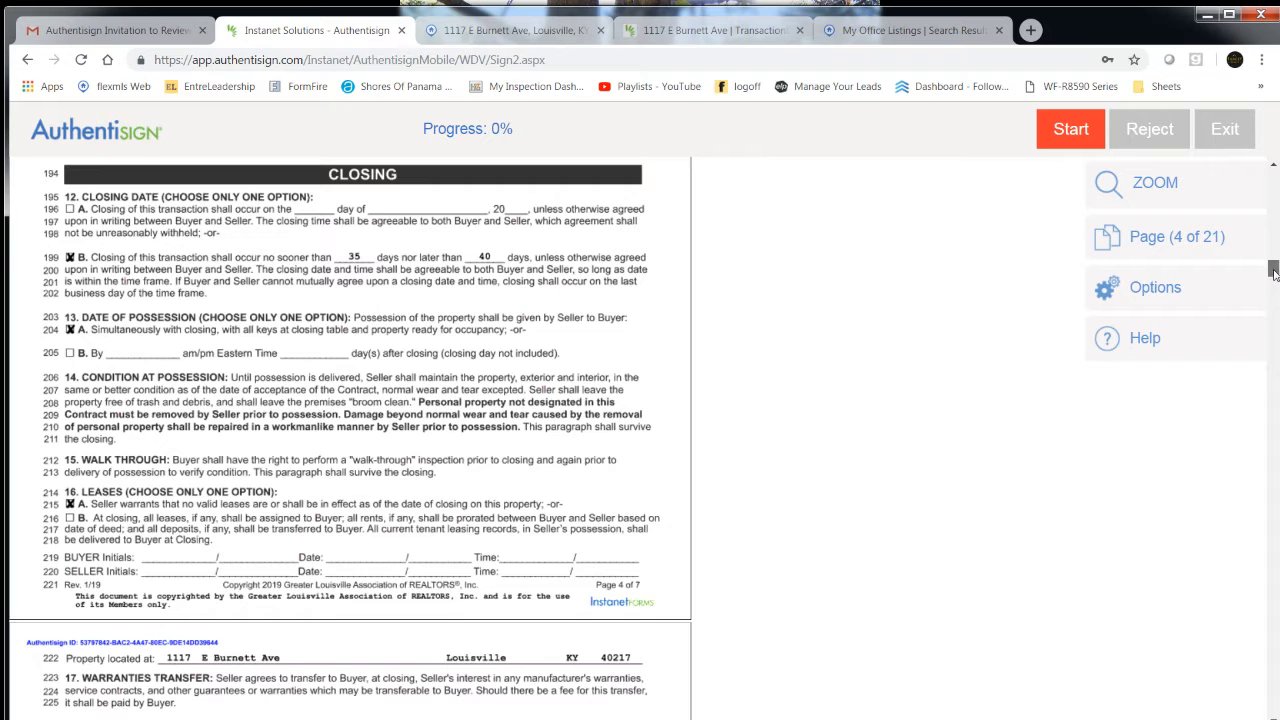
drag(1274, 274, 1274, 275)
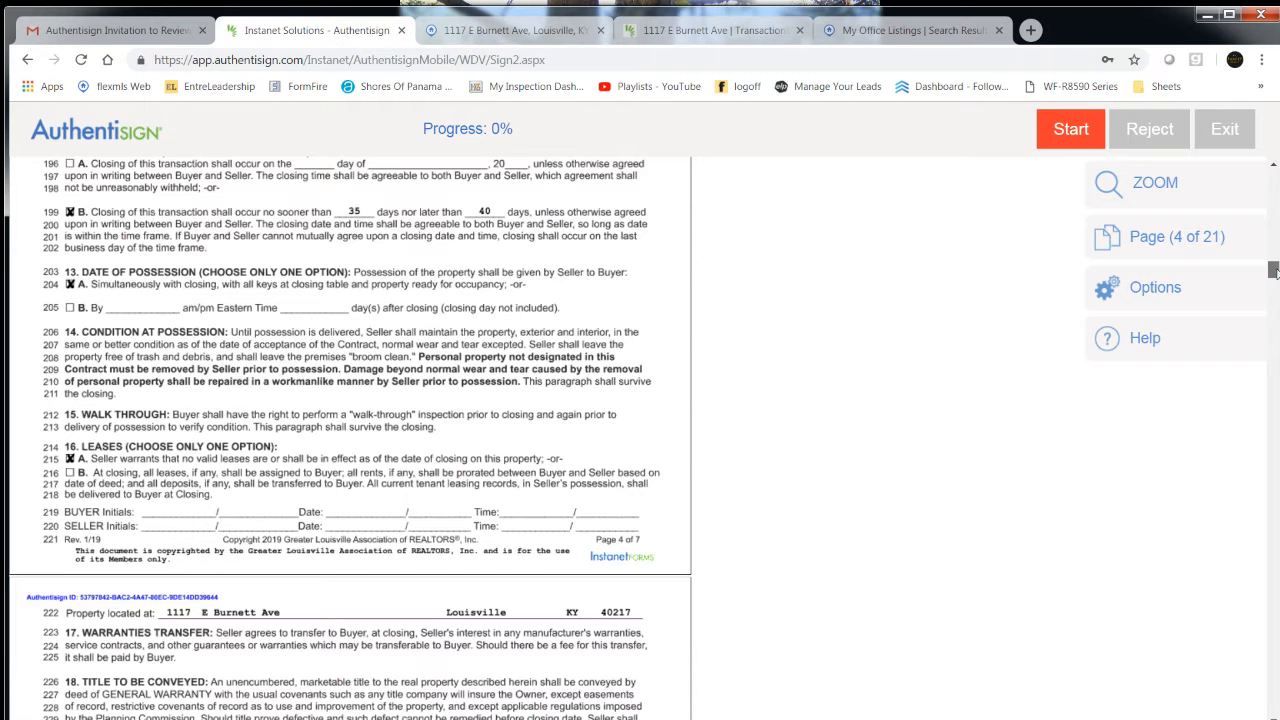
Review pages 5 and 6 through the buyer signatures, covering title, notices, mediation, other provisions and addendums.
drag(1273, 270, 1273, 285)
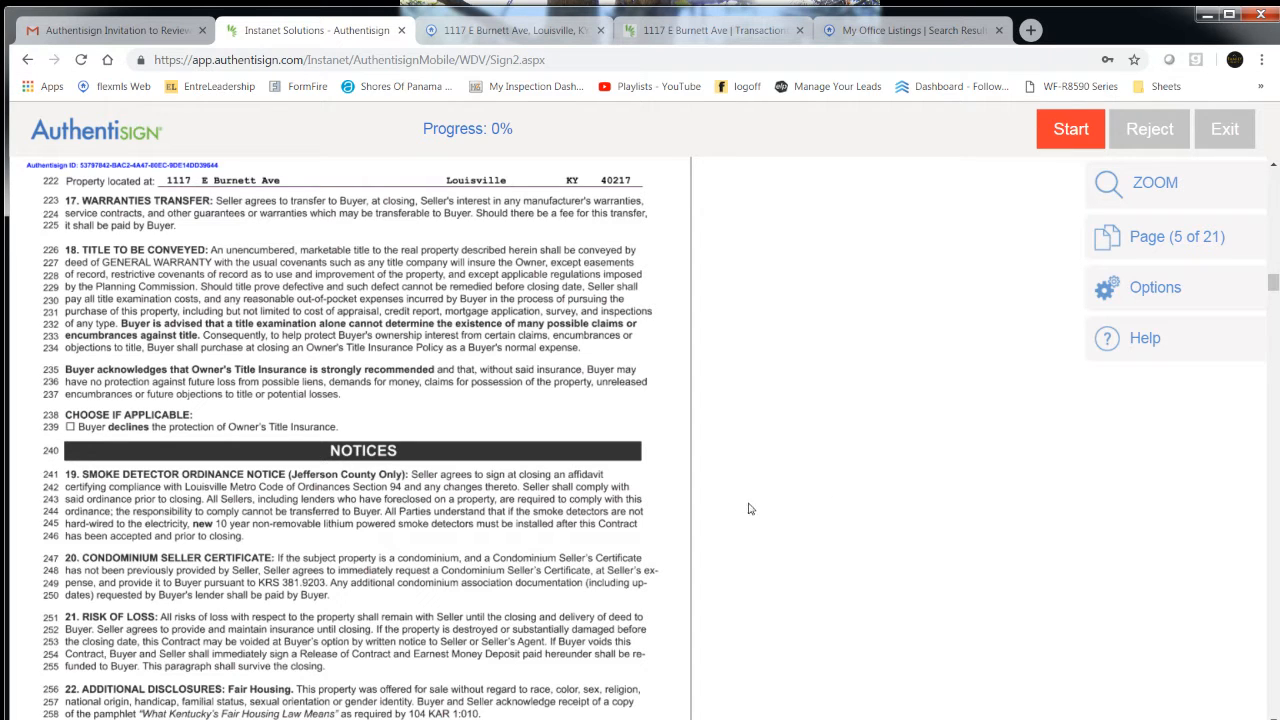
drag(1273, 282, 1273, 289)
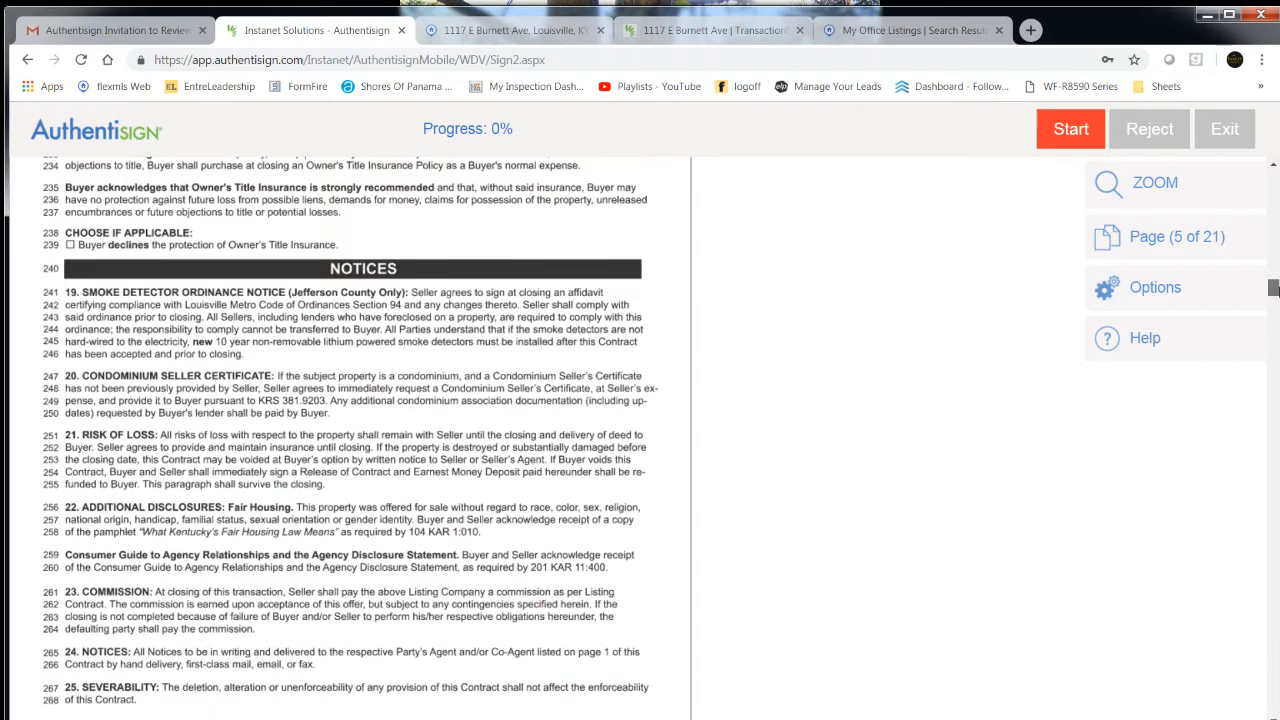
drag(1273, 289, 1273, 293)
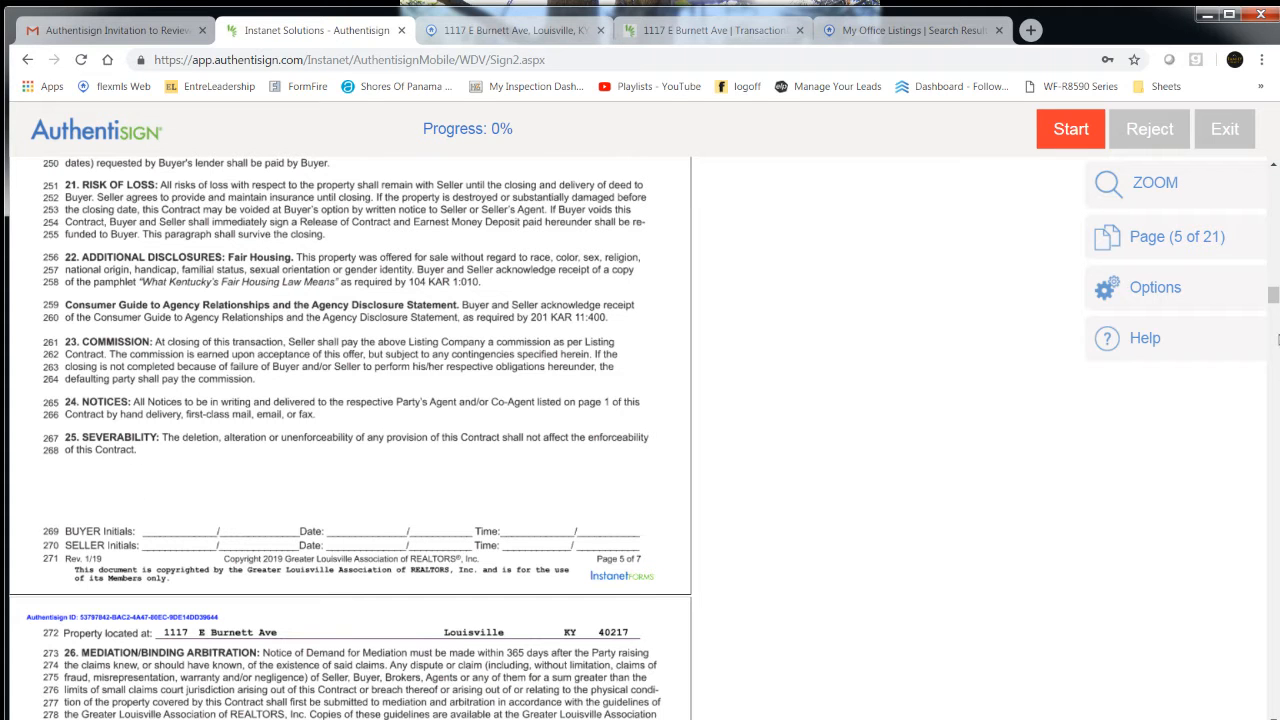
drag(1278, 301, 1274, 310)
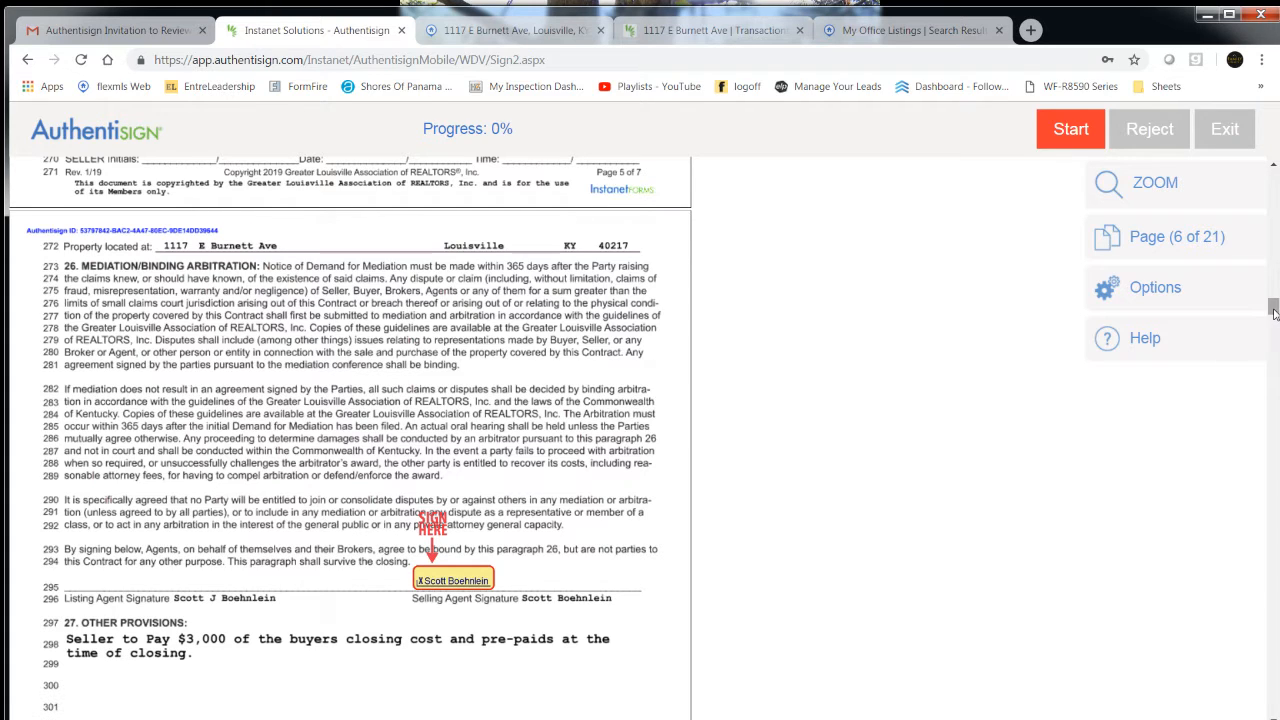
drag(1273, 314, 1273, 327)
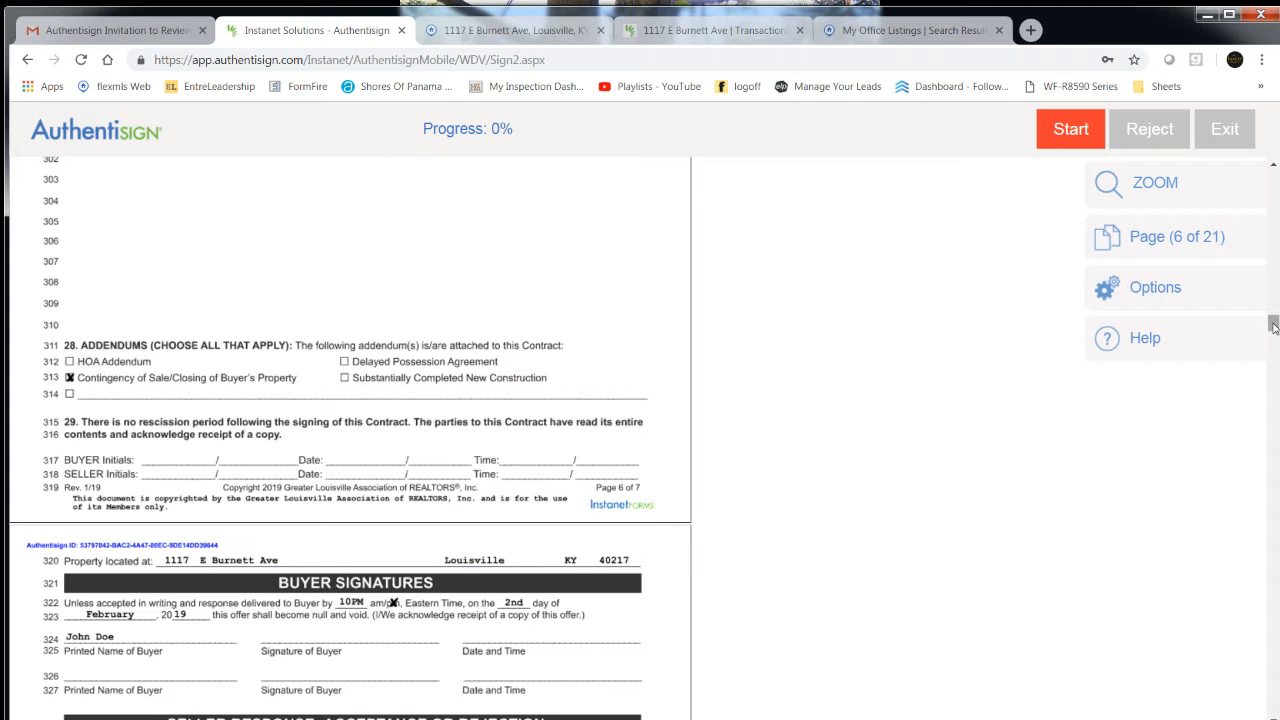
Examine the attached agency disclosure, agency guide, contingency of sale addendum and lead-based paint disclosure up to page 17.
drag(1273, 325, 1273, 360)
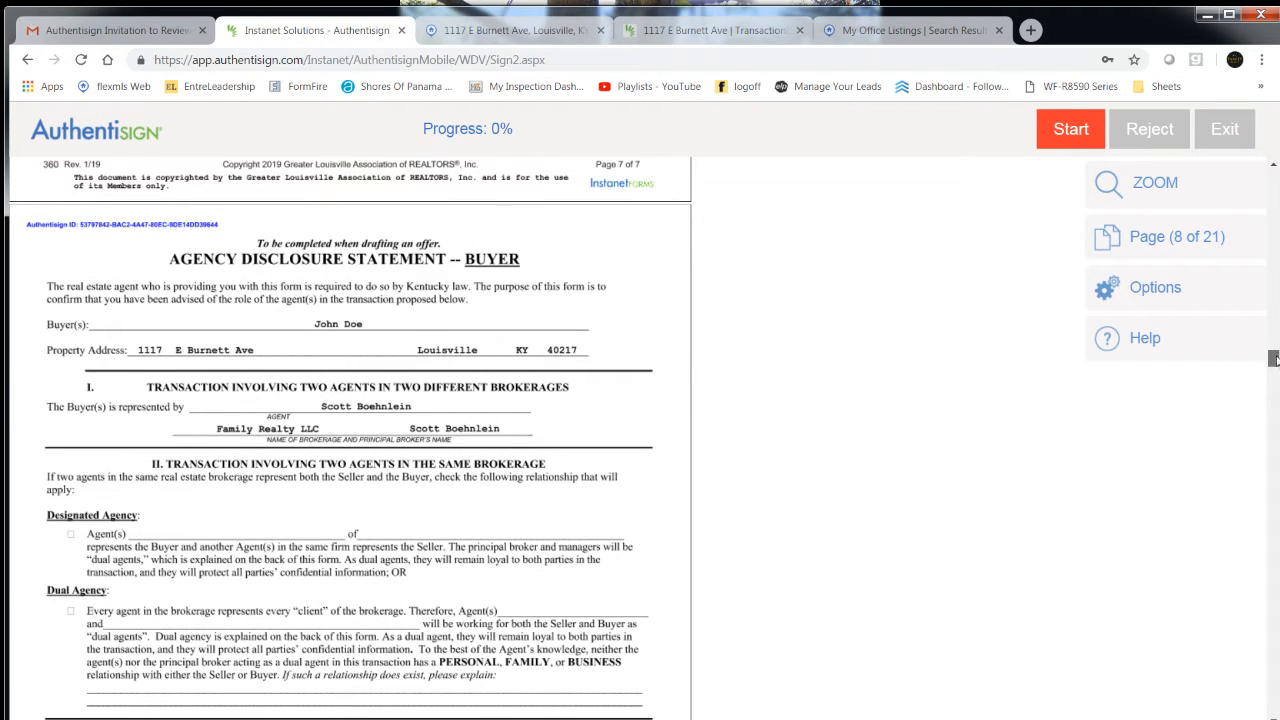
mouse_move(1273, 360)
mouse_down()
mouse_move(1273, 325)
mouse_move(1273, 363)
mouse_up()
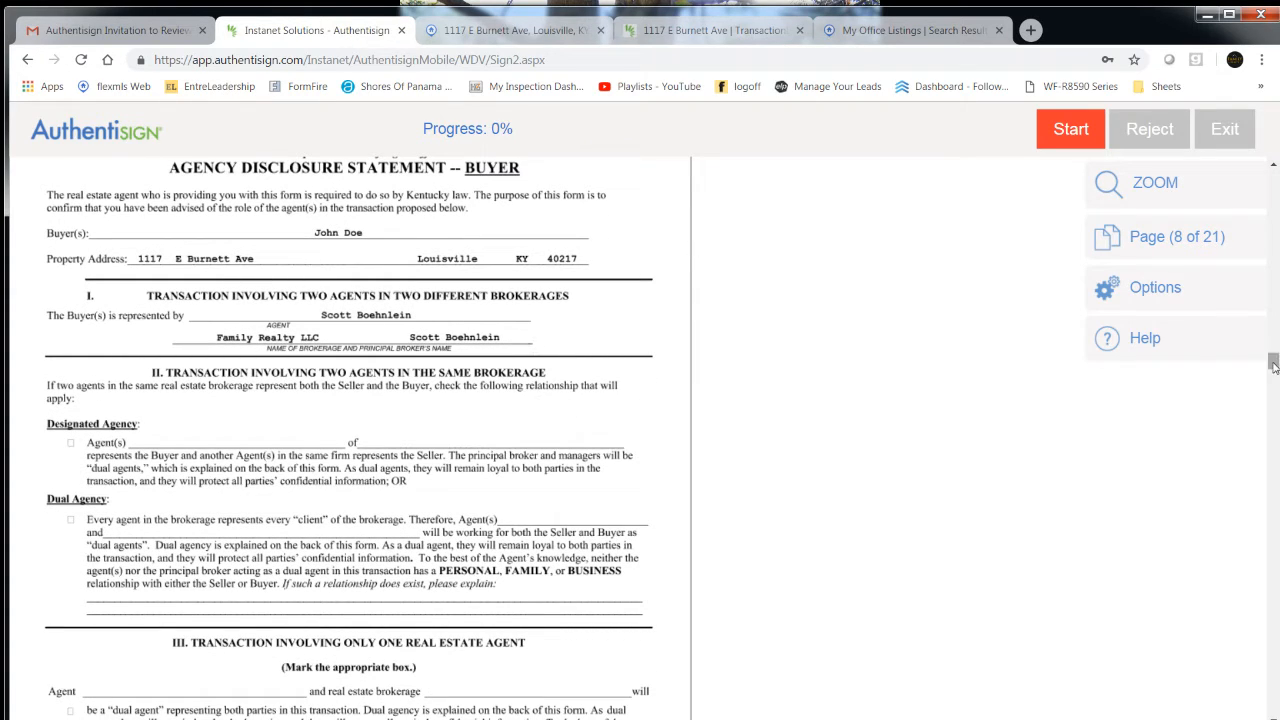
drag(1273, 365, 1274, 424)
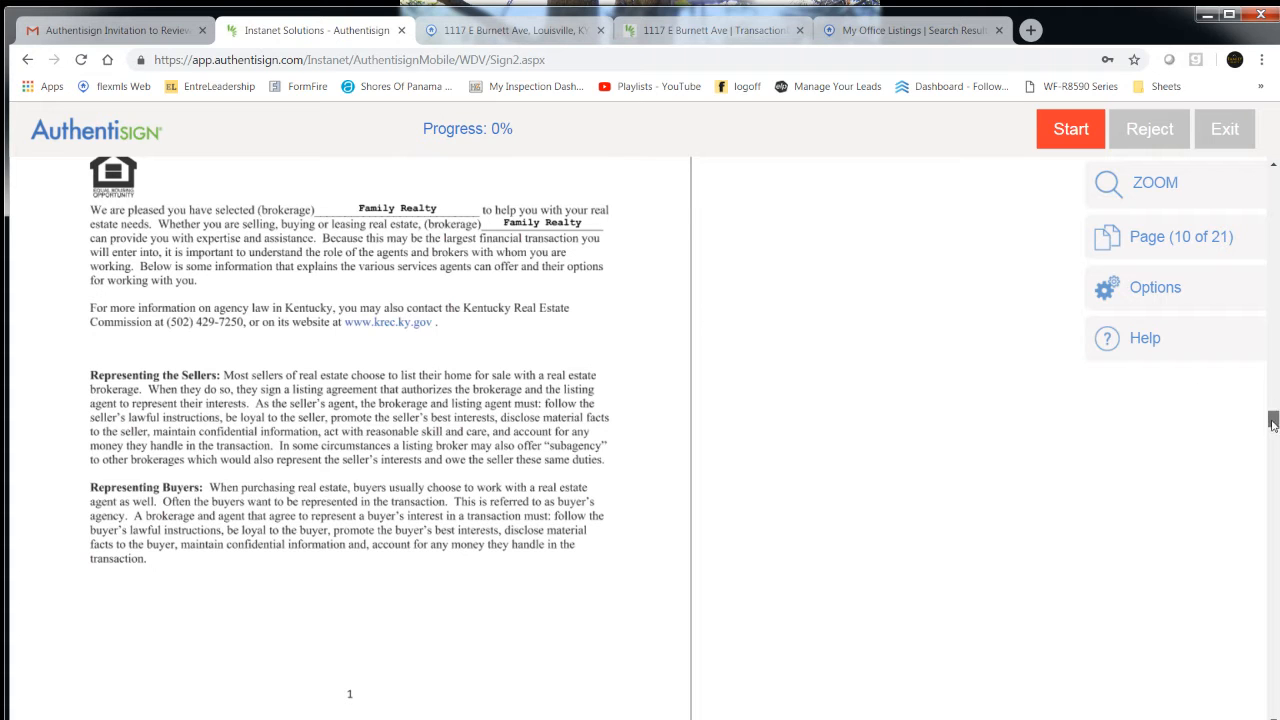
drag(1273, 424, 1275, 497)
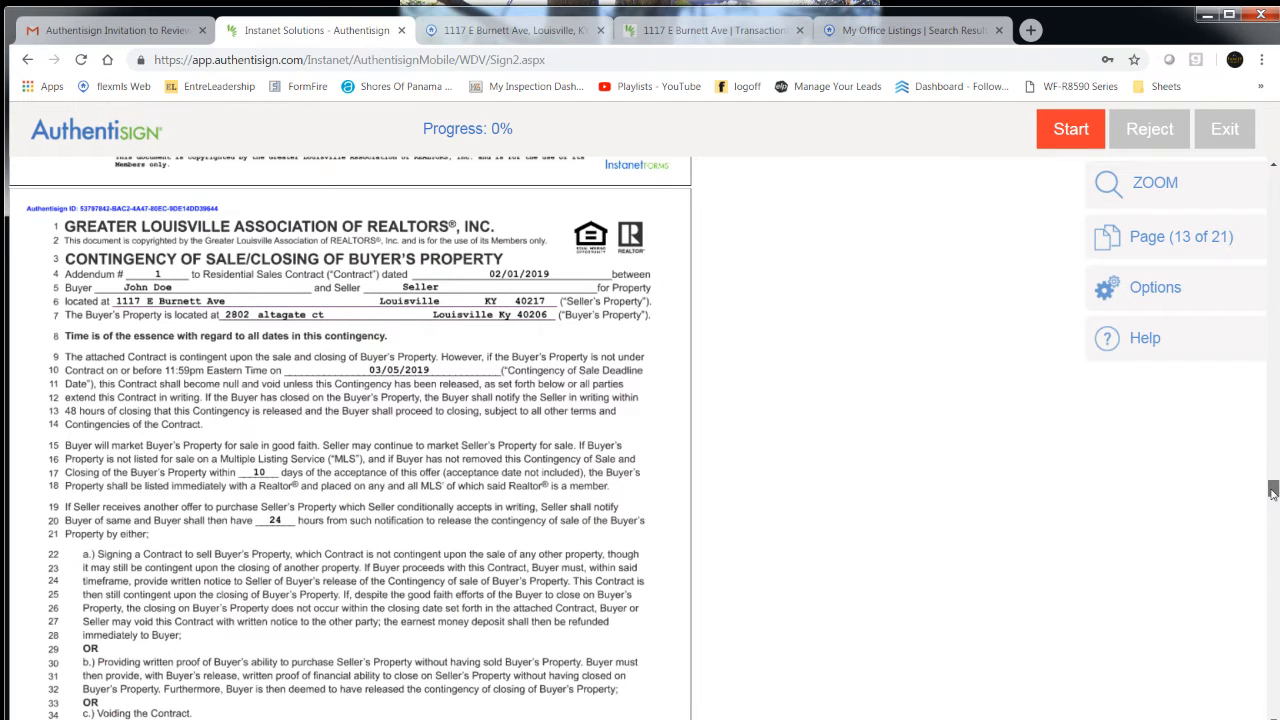
drag(1272, 492, 1273, 503)
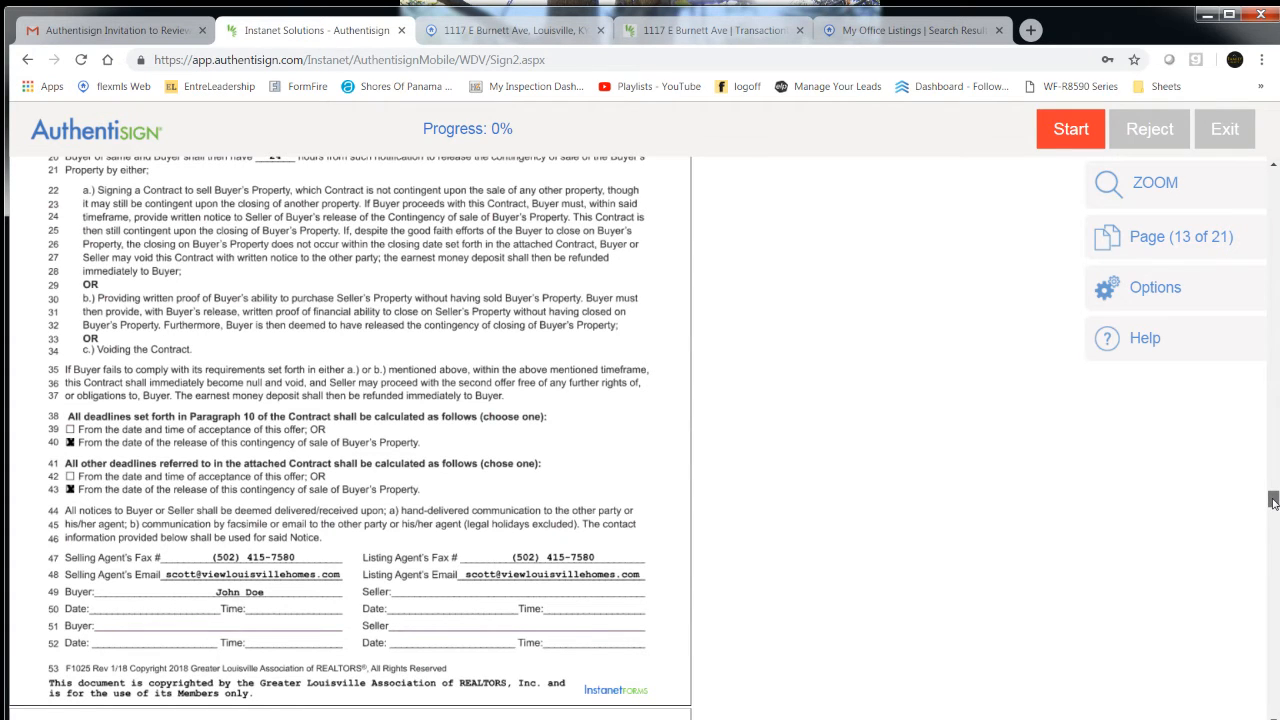
drag(1273, 502, 1273, 600)
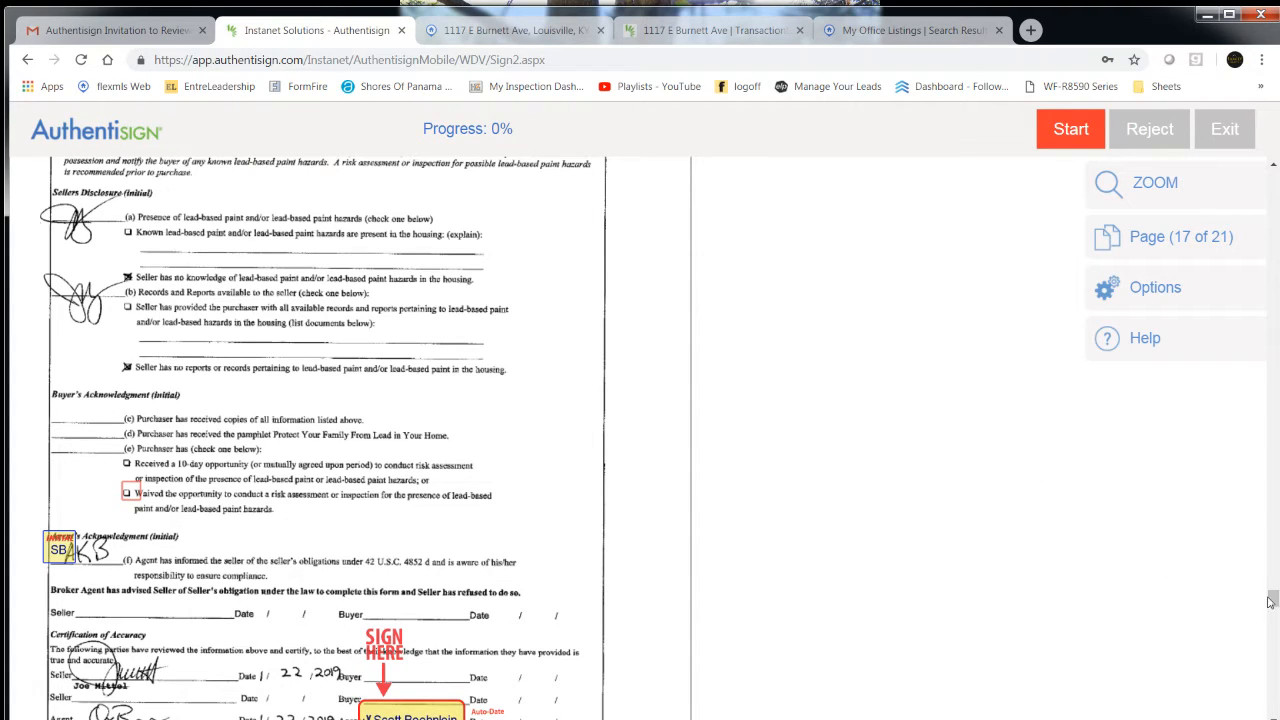
Return to page 1, start the guided signing and apply the selling agent's signature on page 6.
mouse_move(1273, 598)
mouse_down()
mouse_move(1273, 706)
mouse_move(1275, 162)
mouse_up()
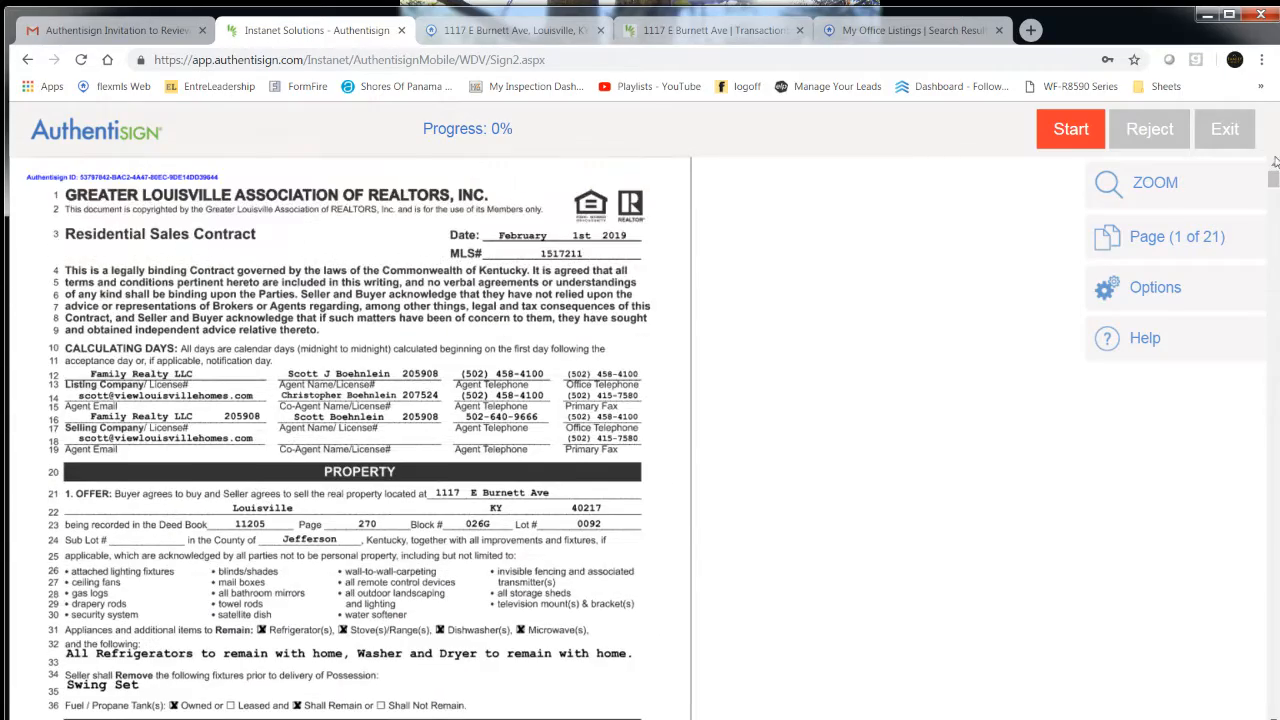
click(1068, 130)
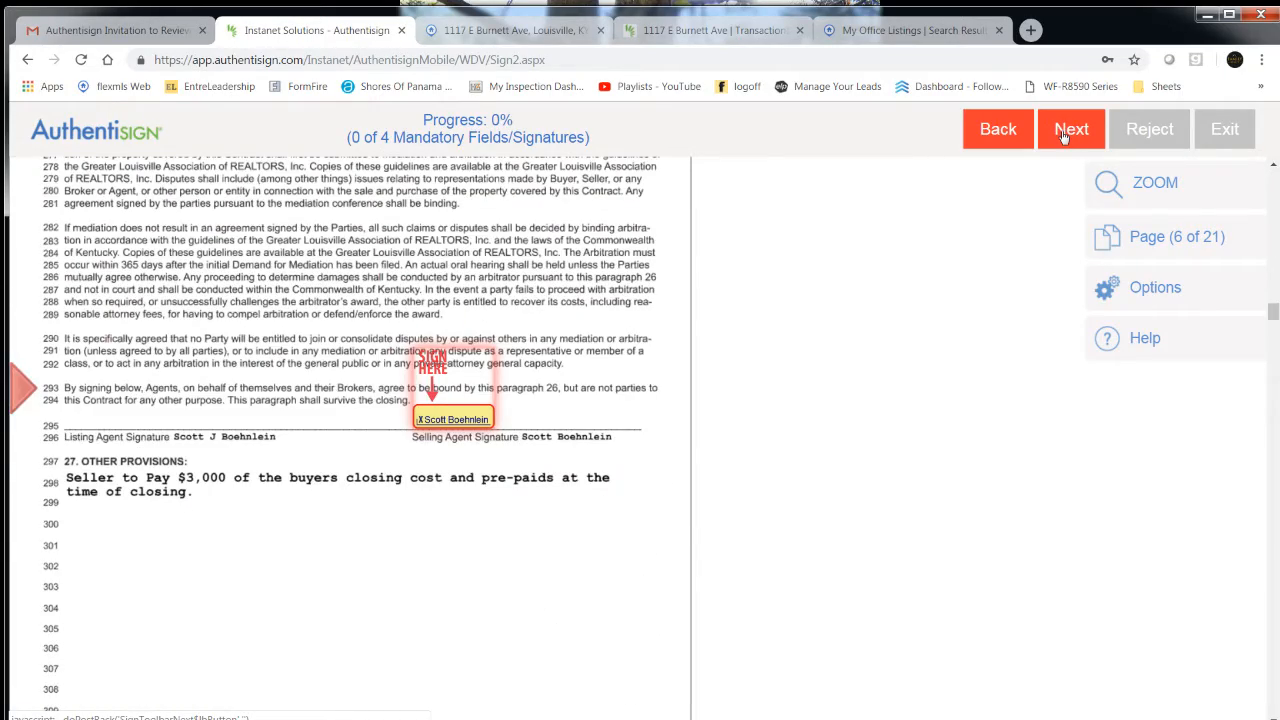
click(443, 420)
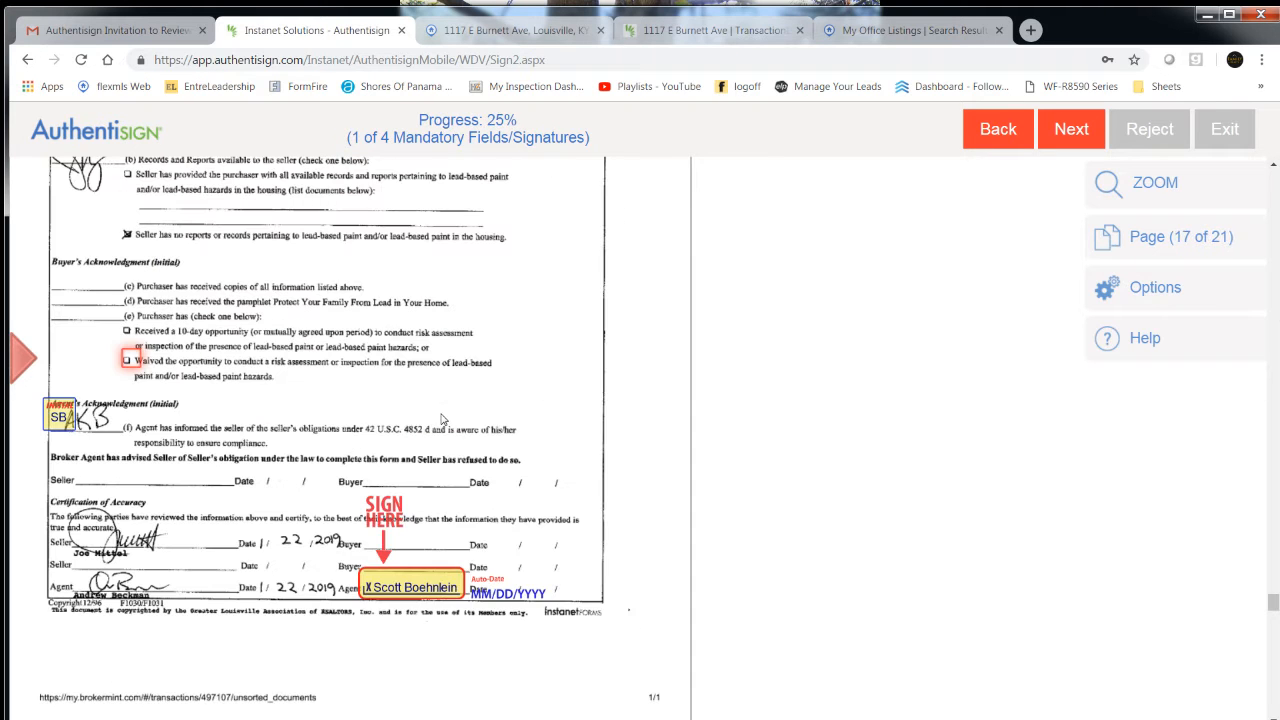
Mark the waived risk assessment option and initial the agent's acknowledgment on the page 17 lead-based paint disclosure.
click(129, 362)
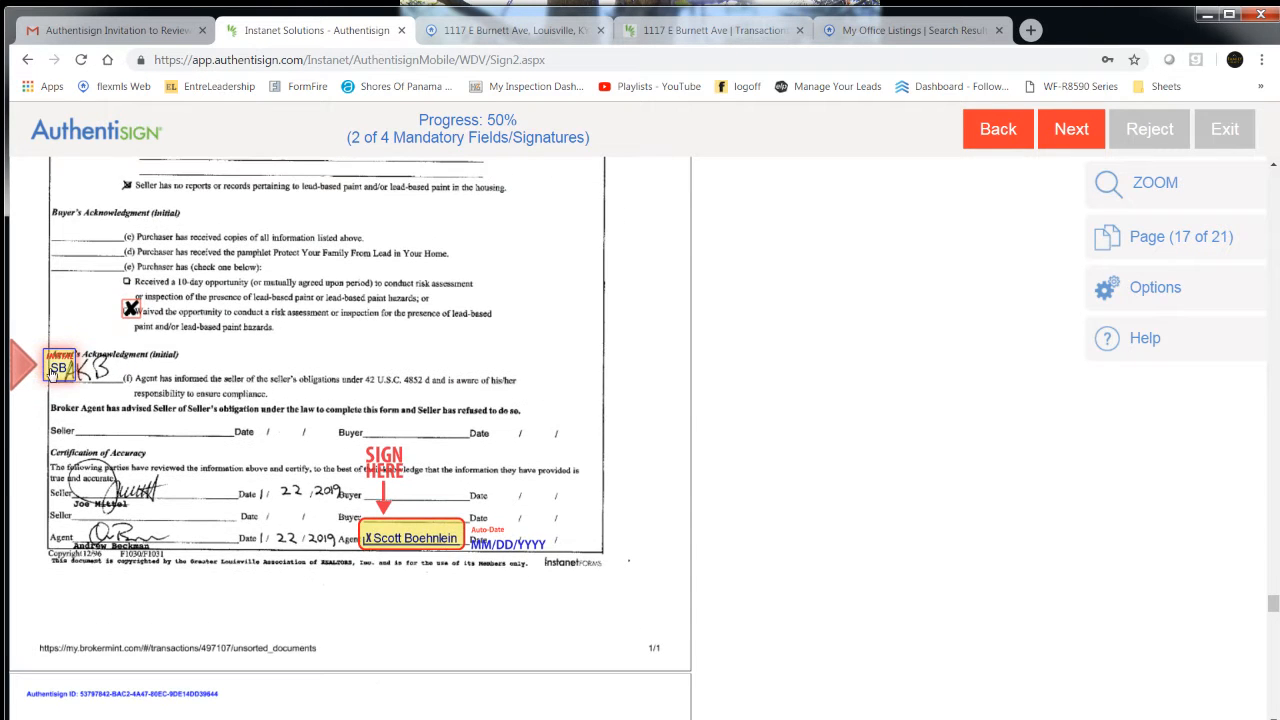
click(58, 369)
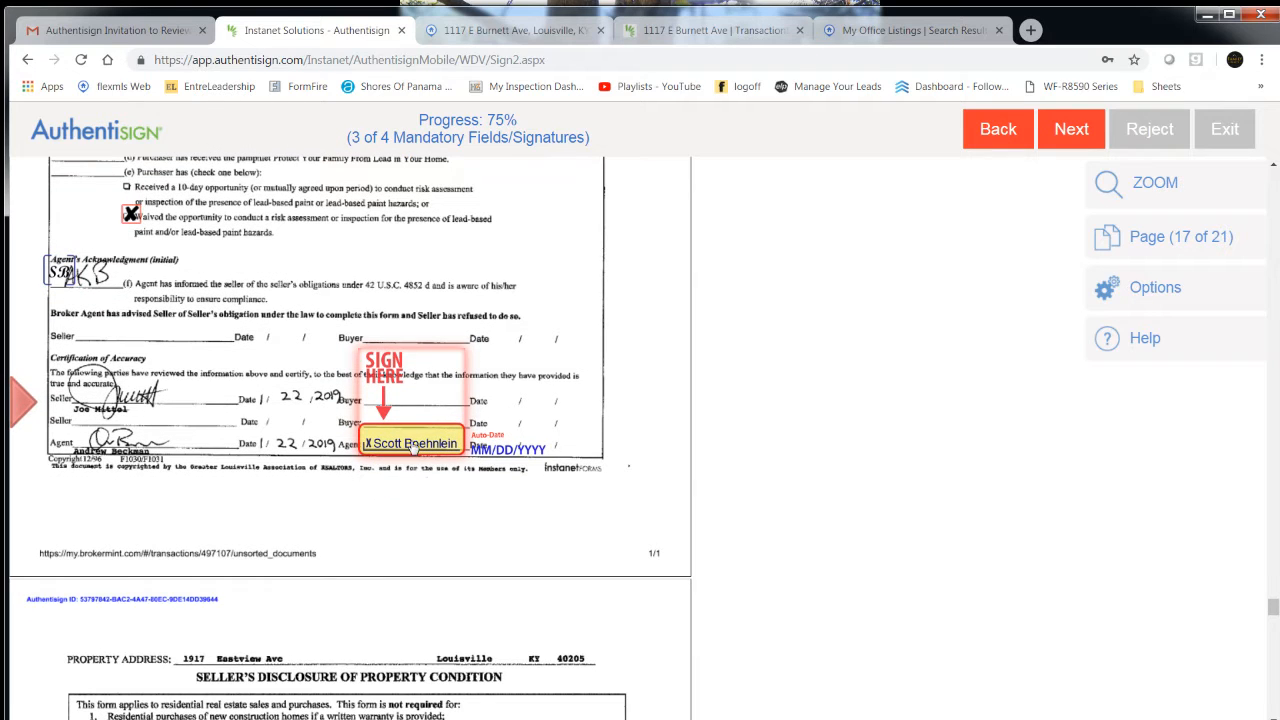
Apply the agent's signature to the page 17 certification of accuracy, complete the agent's signing and close the finished session.
click(413, 444)
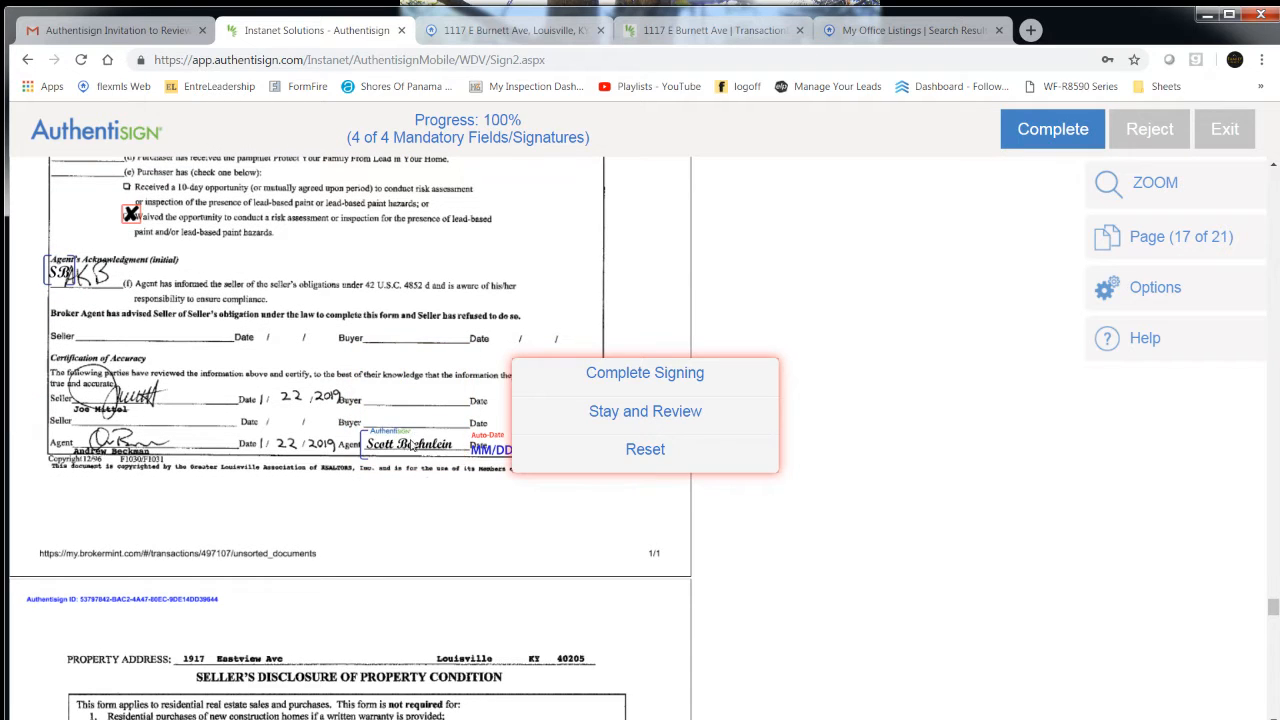
click(646, 374)
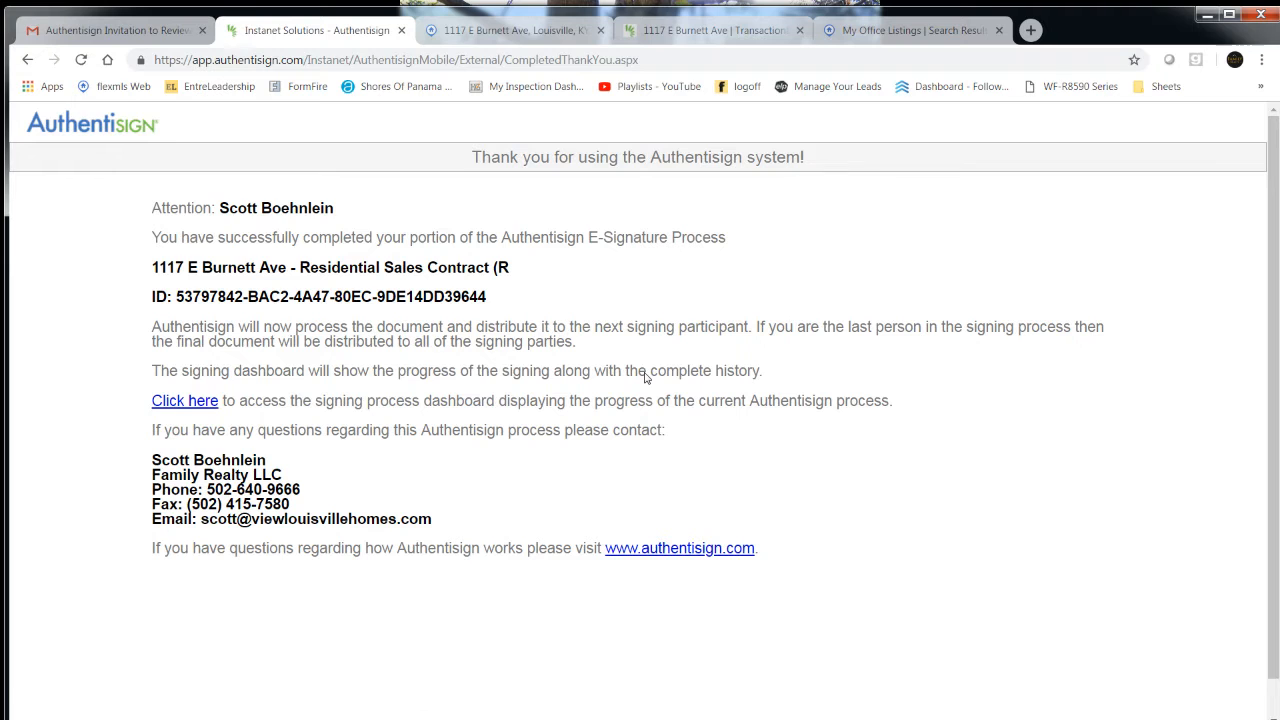
click(401, 31)
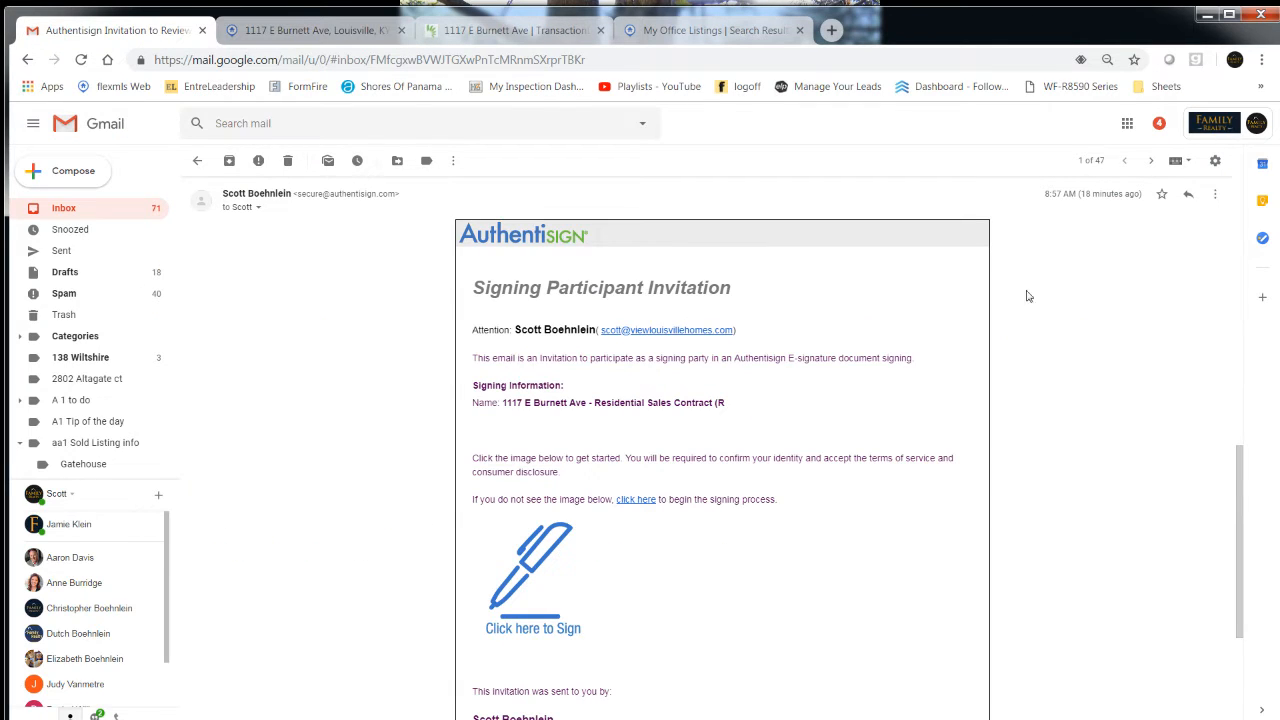
Open the buyer's signing invitation from the e-mail, pass the robot check and accept the buyer's proposed signature and initials.
drag(1248, 487, 1258, 238)
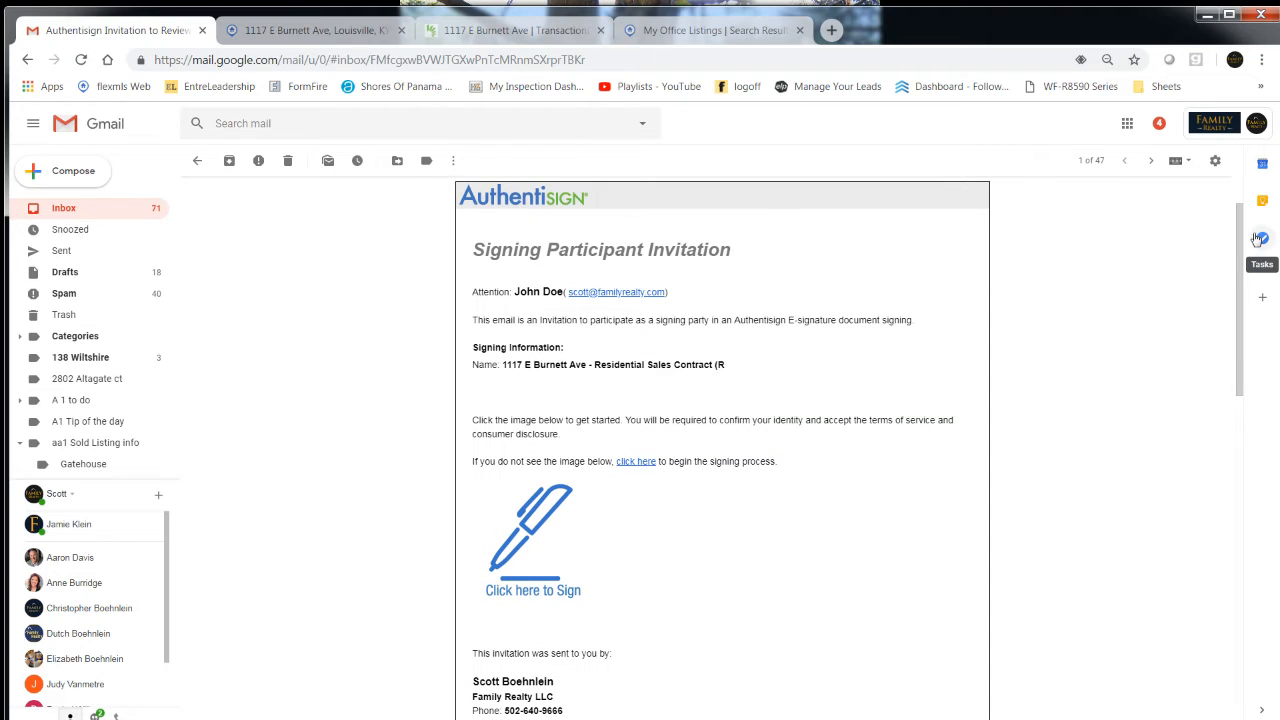
click(512, 546)
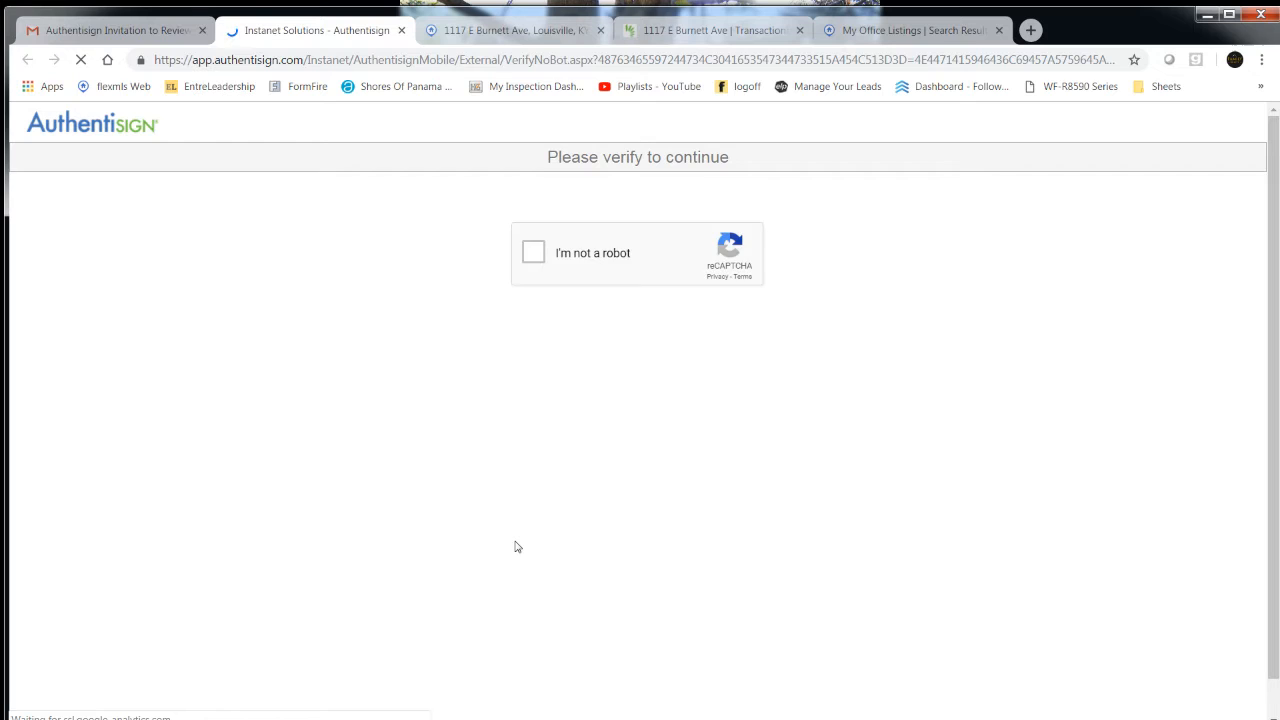
click(533, 256)
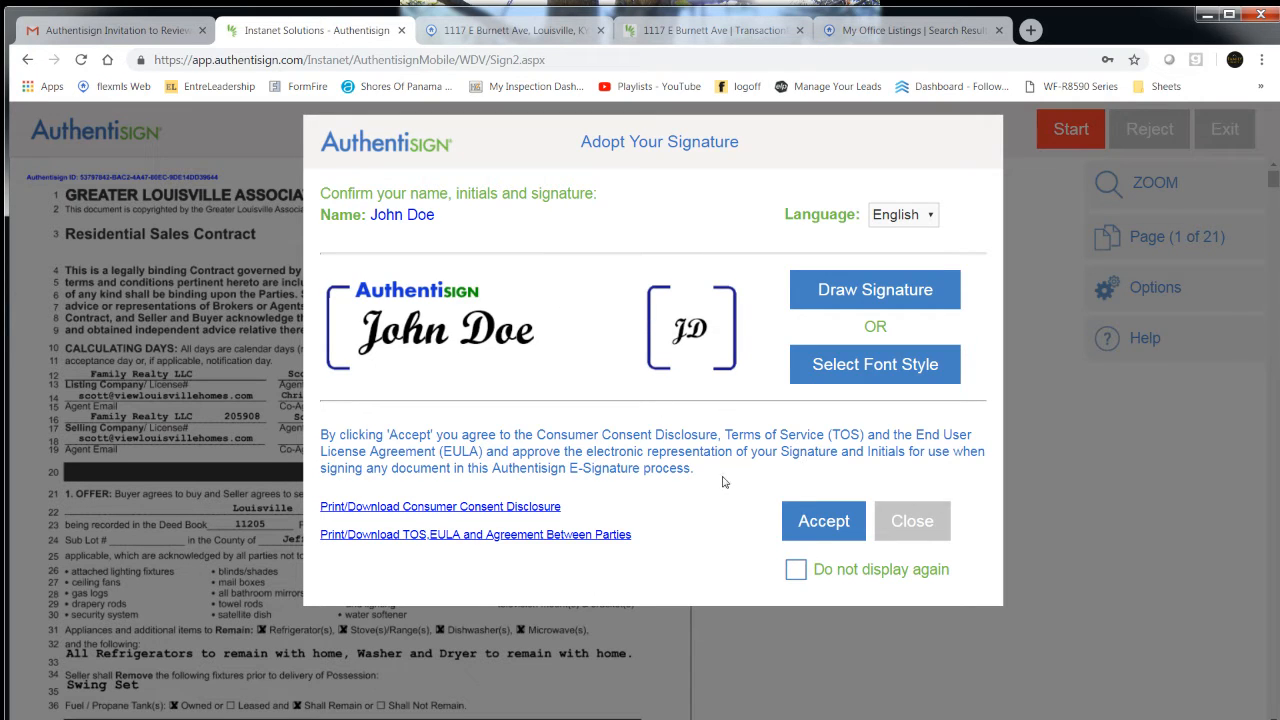
click(817, 522)
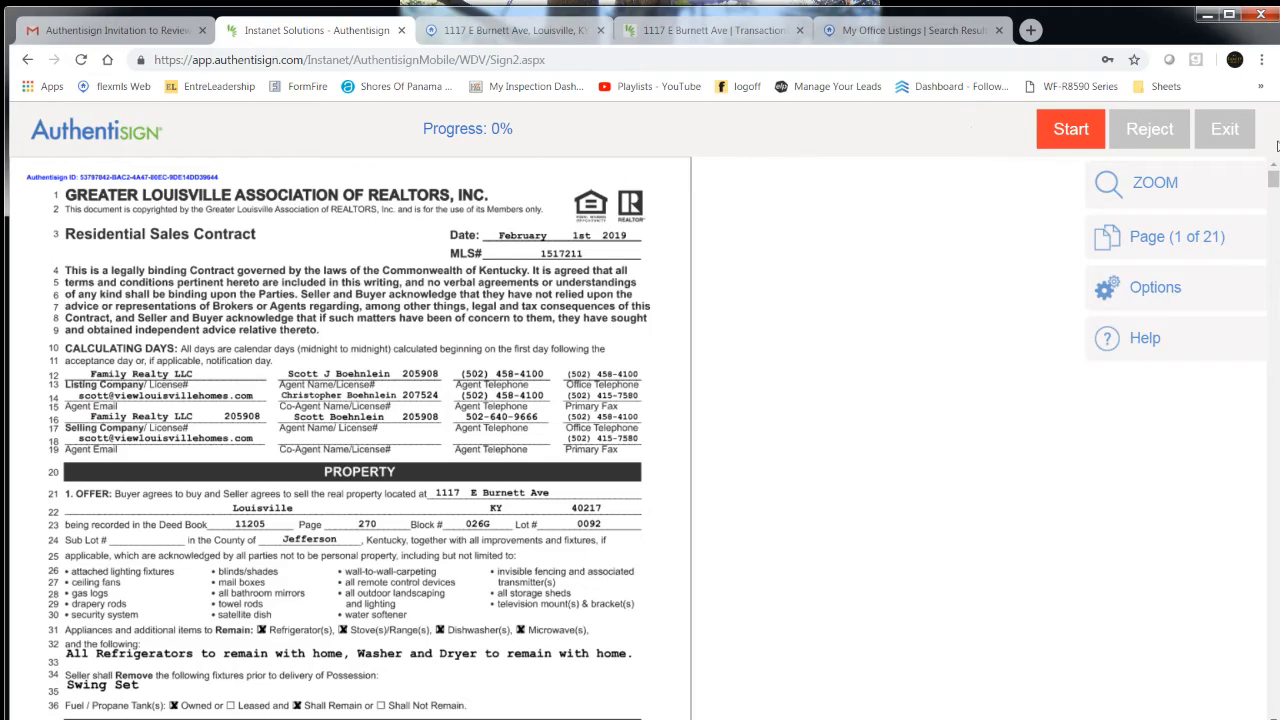
Start the buyer's guided signing and initial the buyer fields at the foot of contract pages 1 to 6.
mouse_move(1271, 185)
mouse_down()
mouse_move(1272, 305)
mouse_move(1273, 172)
mouse_up()
click(1068, 130)
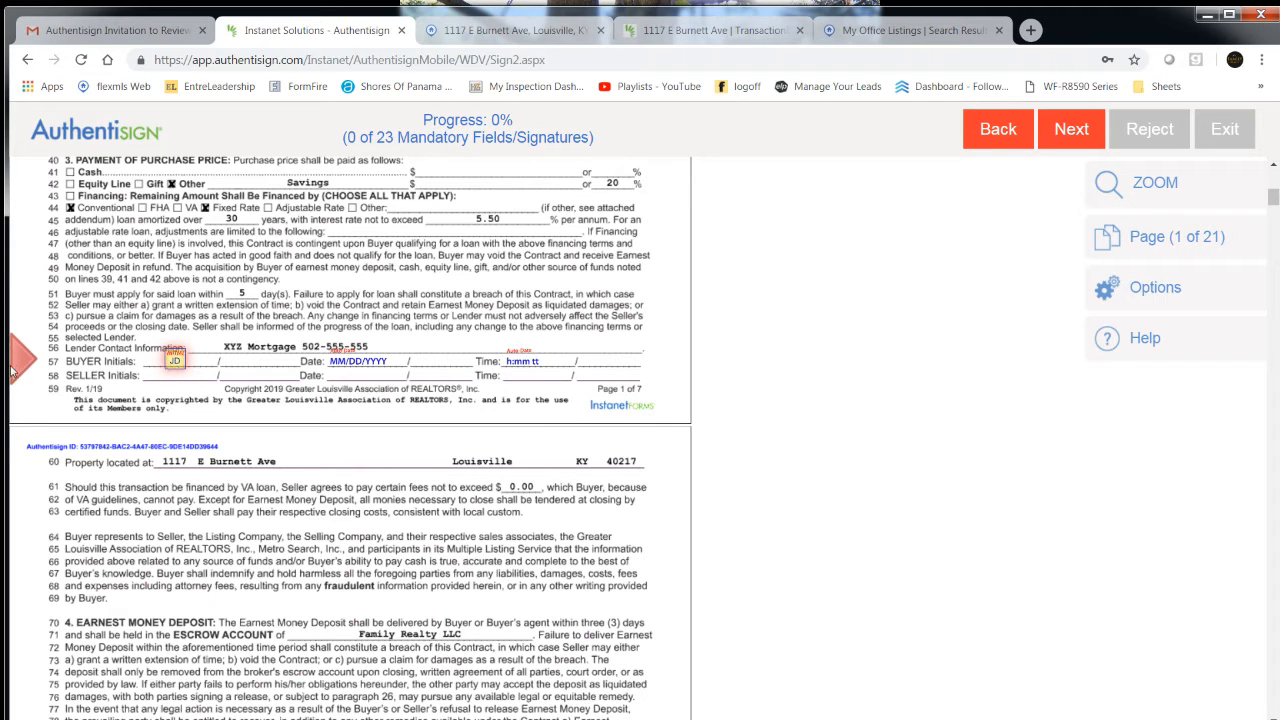
click(175, 360)
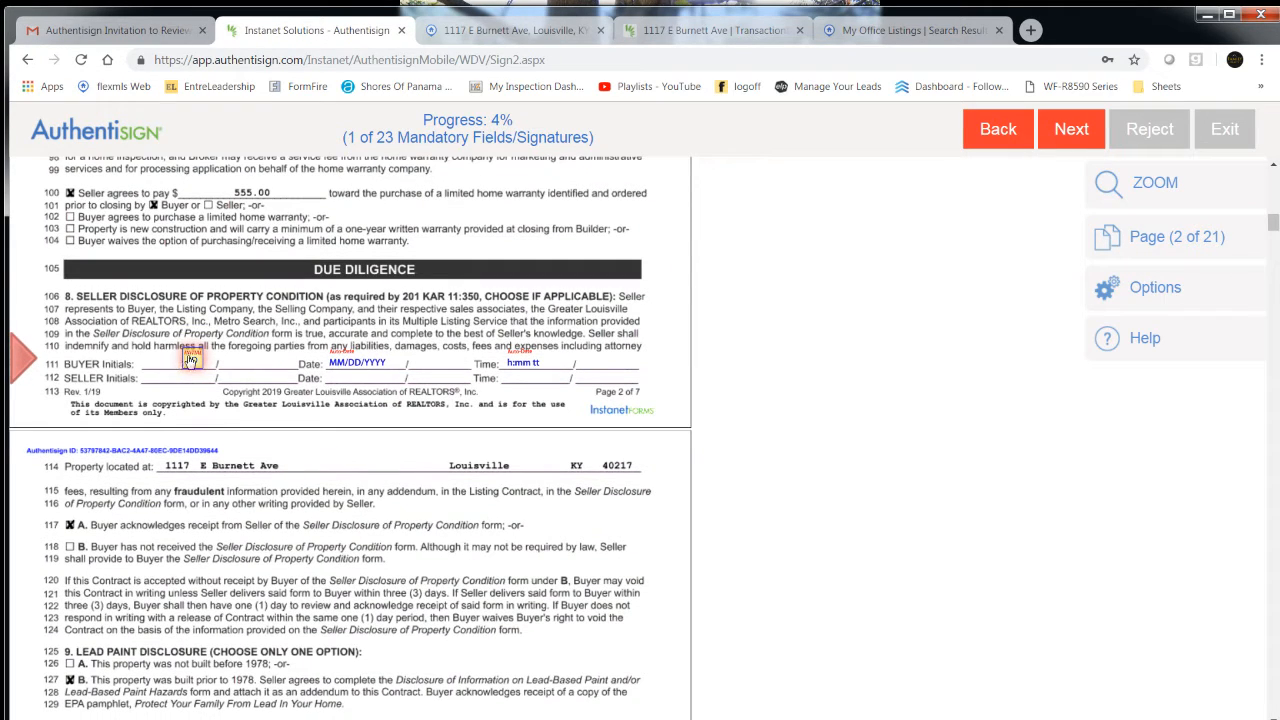
click(190, 360)
click(188, 359)
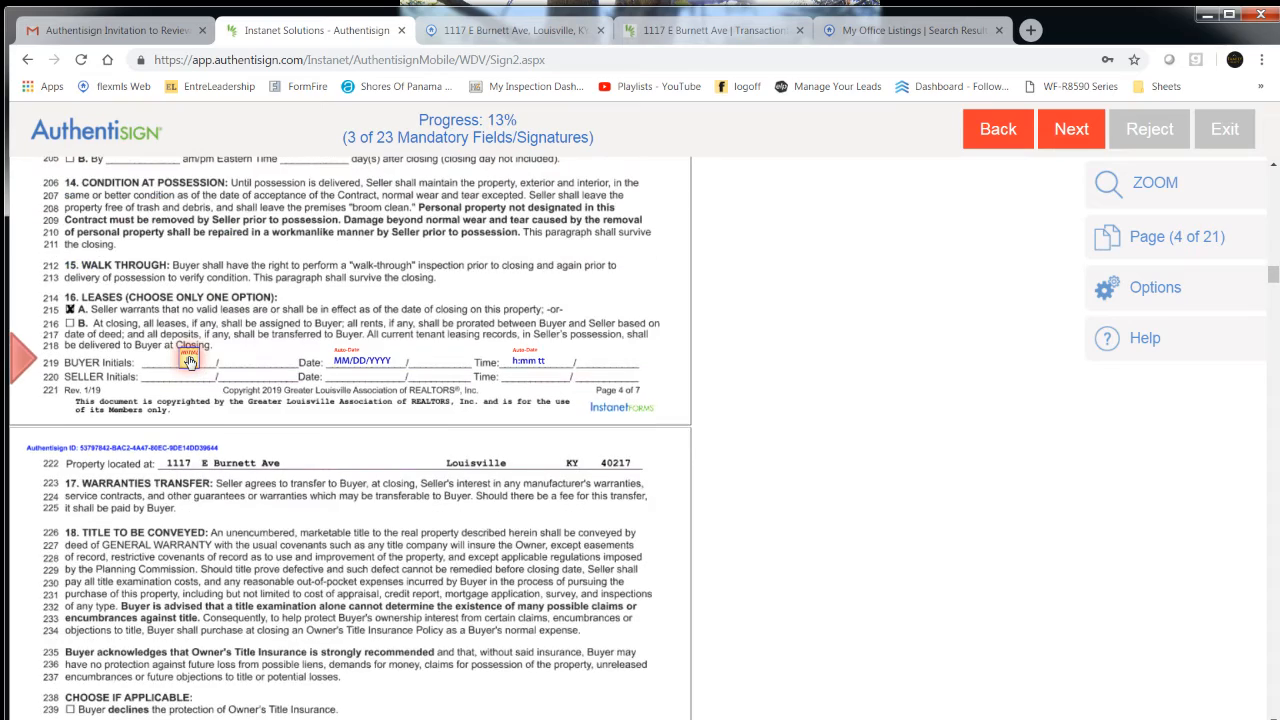
click(189, 360)
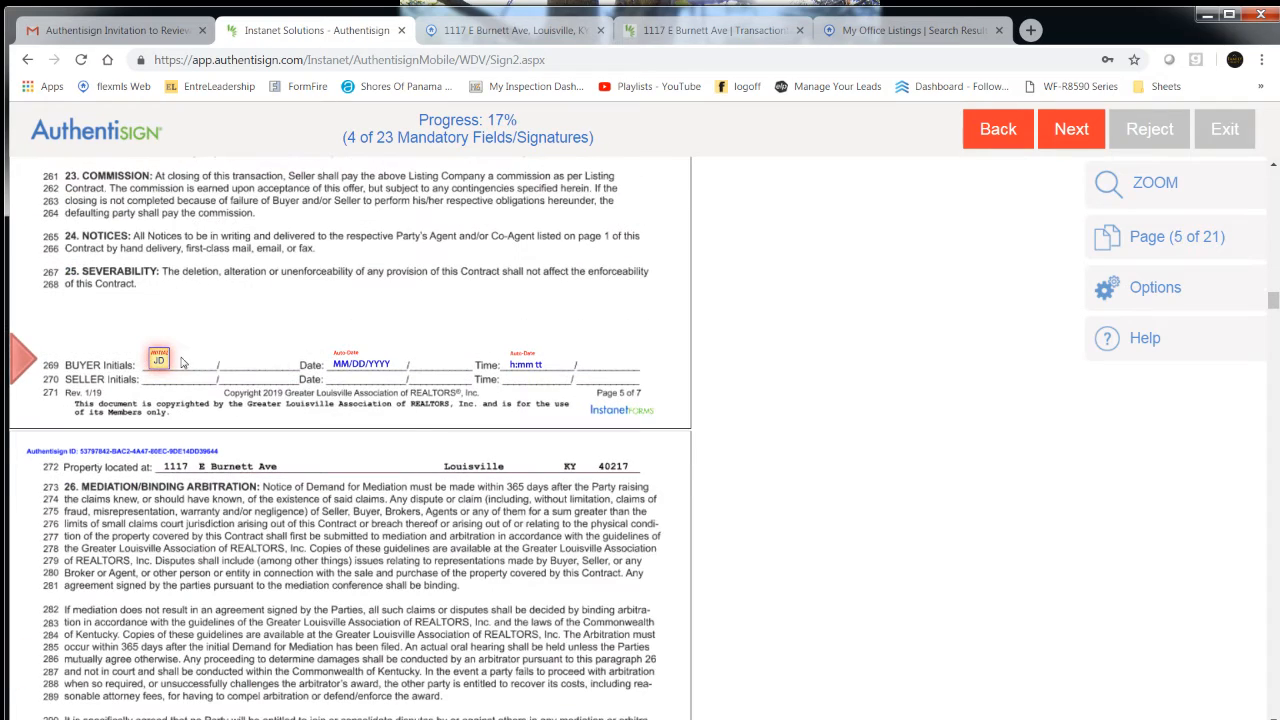
click(160, 362)
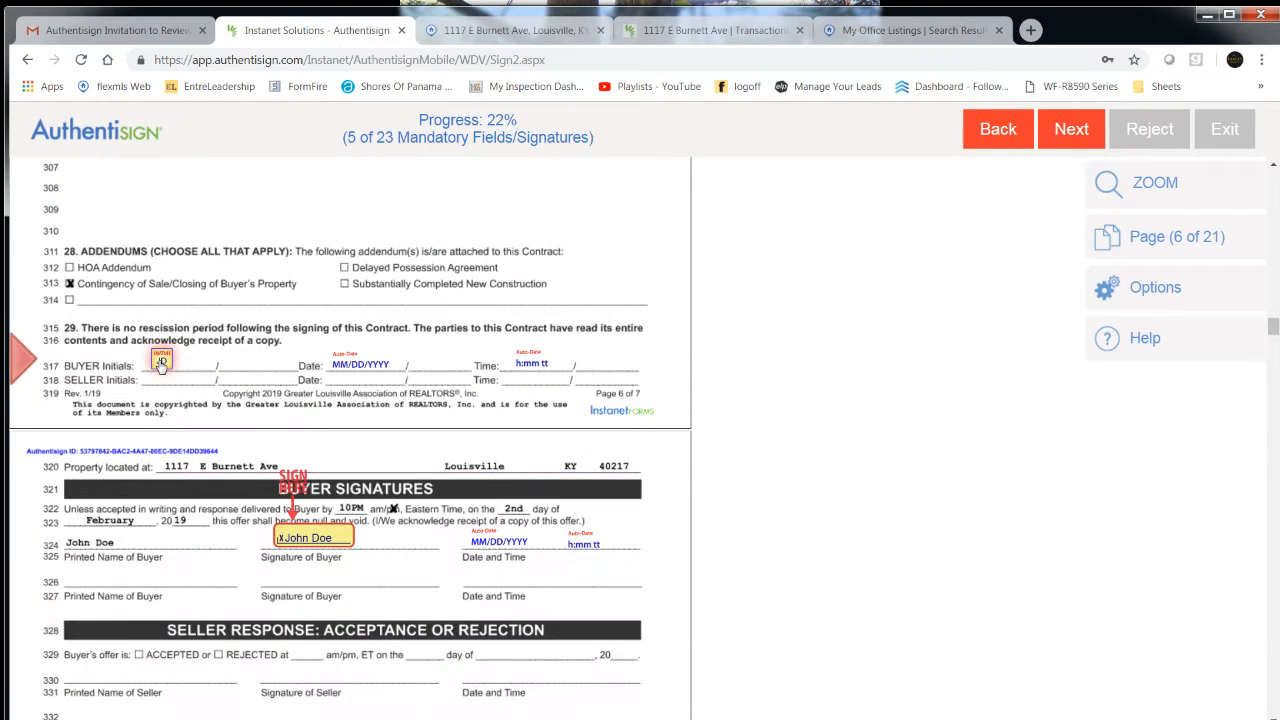
click(160, 362)
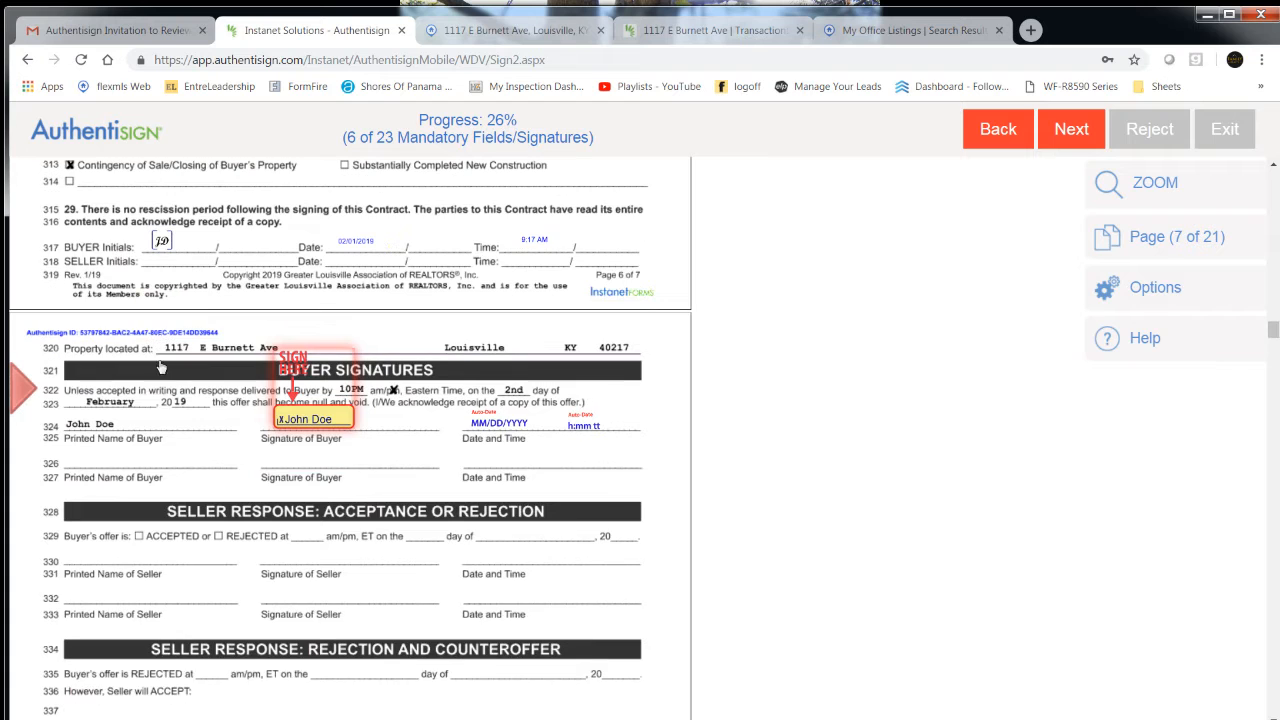
Apply the buyer's signatures from the page 7 contract signature block through the page 13 contingency of sale addendum.
click(306, 412)
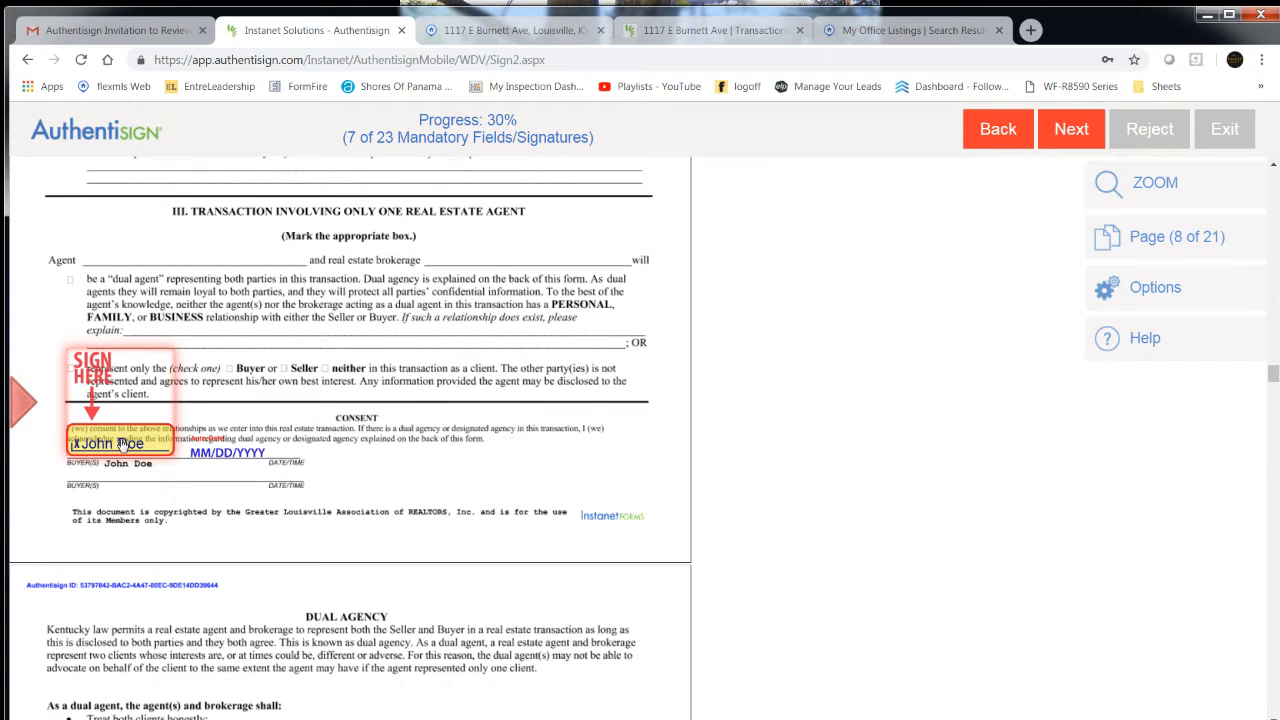
click(122, 444)
click(201, 444)
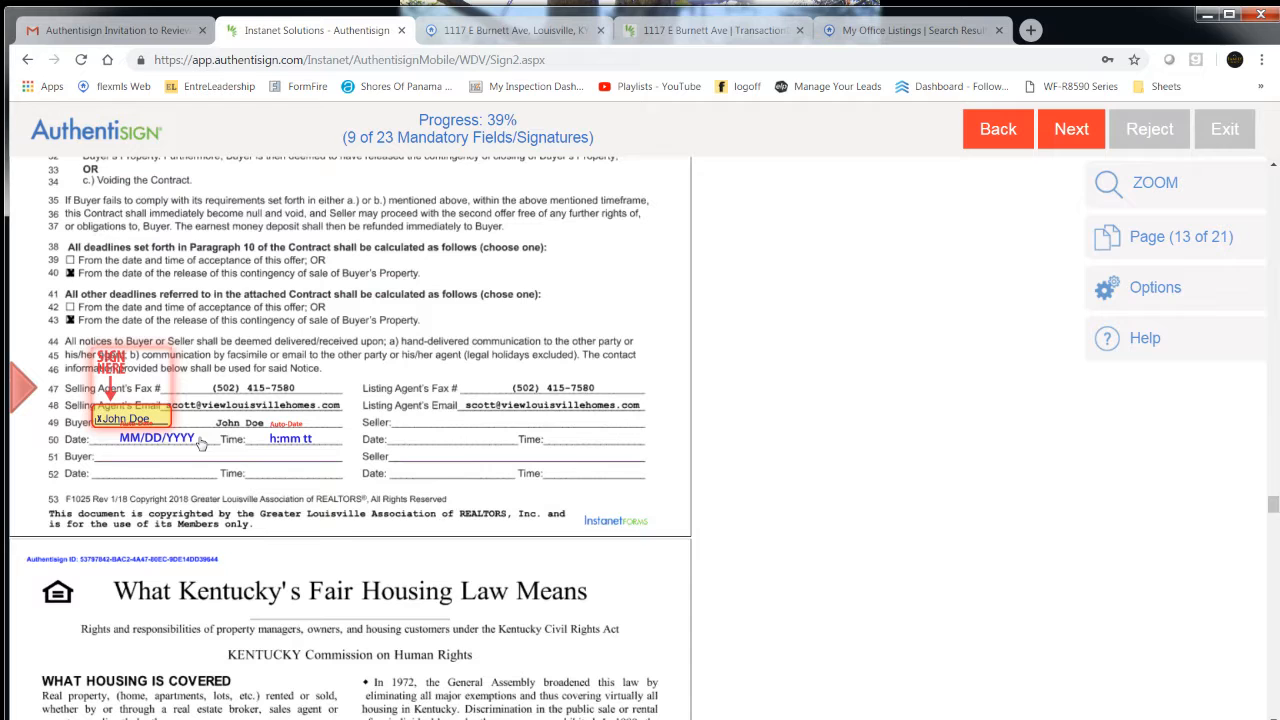
click(137, 421)
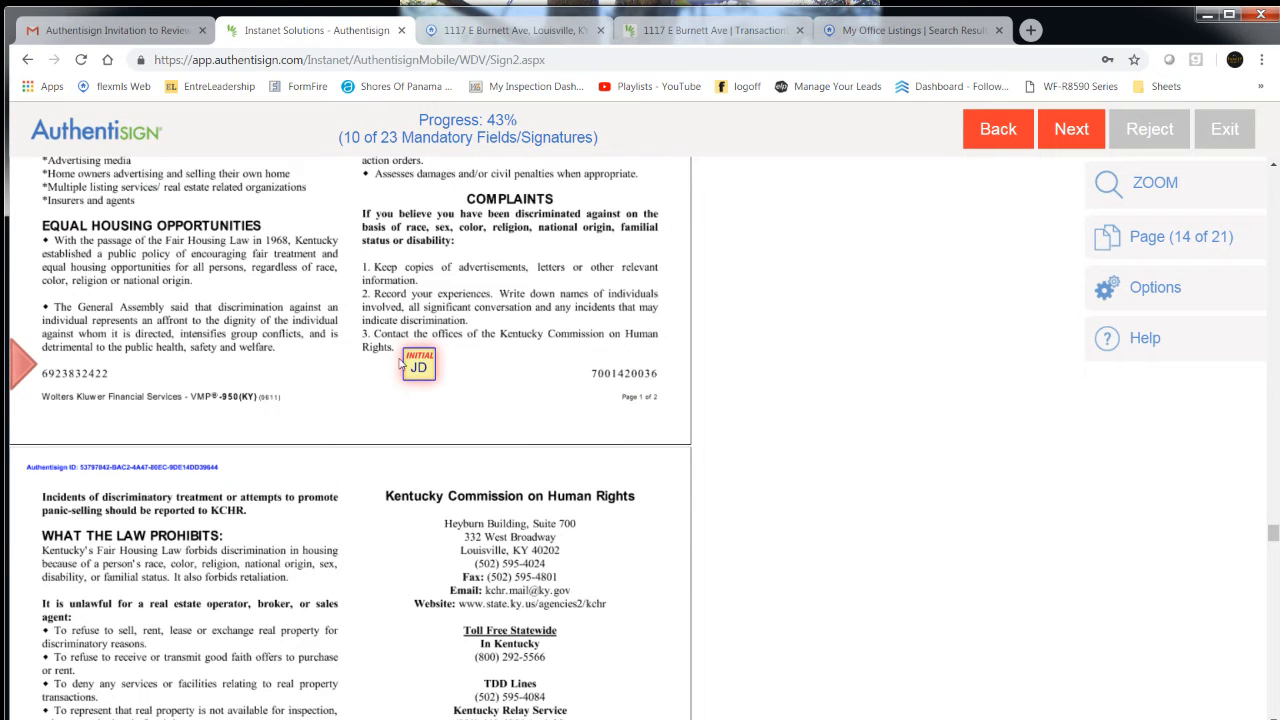
Initial the fair housing law notice on pages 14 and 15 and sign the Family Realty disclosure on page 16 as buyer.
click(418, 368)
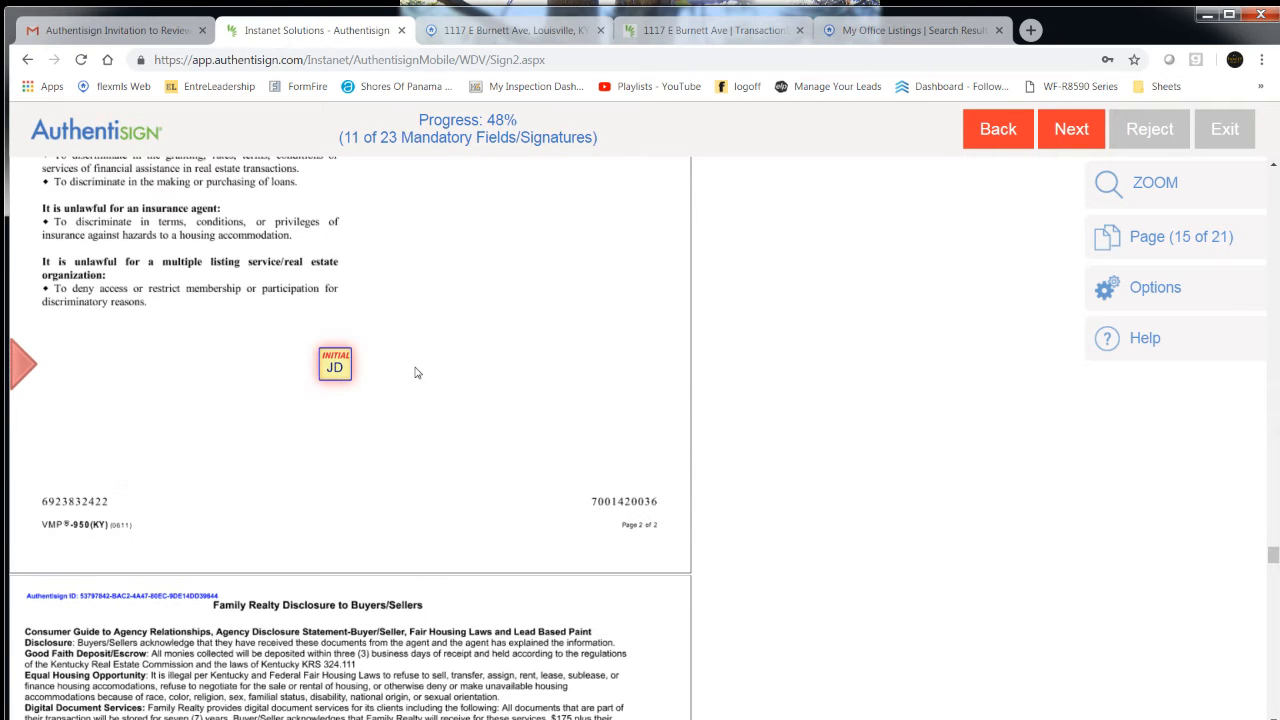
click(335, 368)
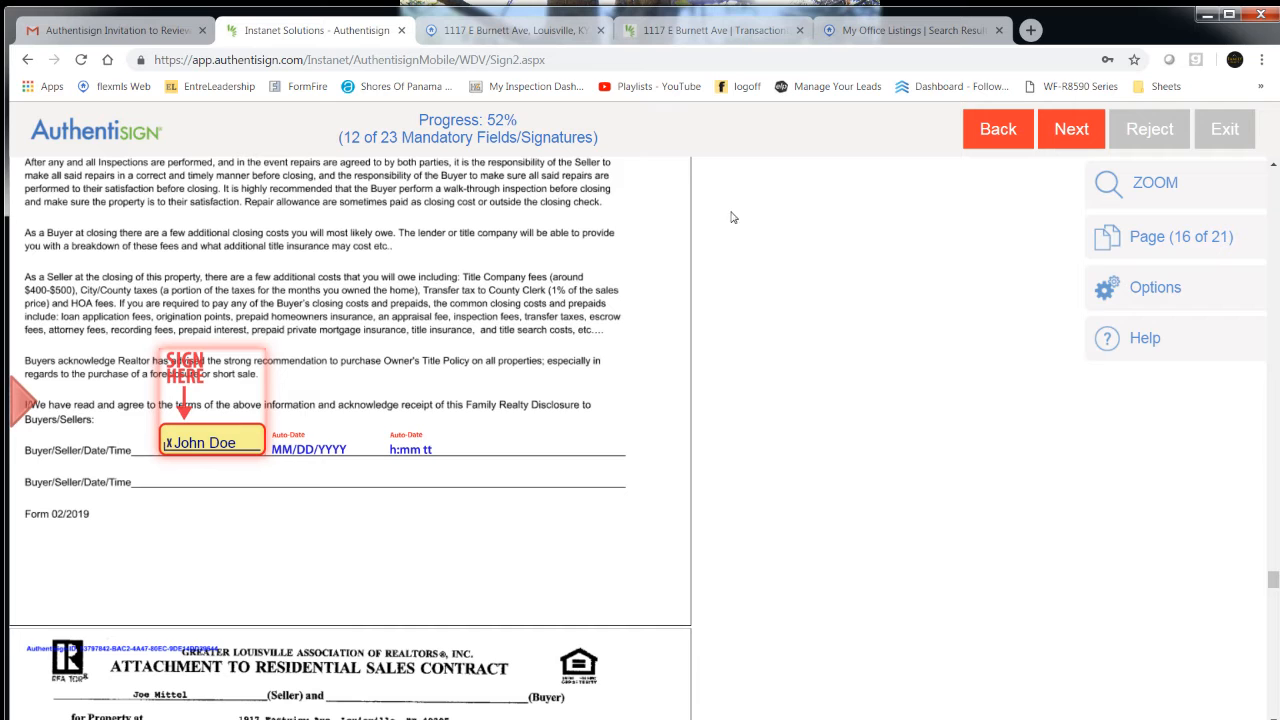
click(205, 445)
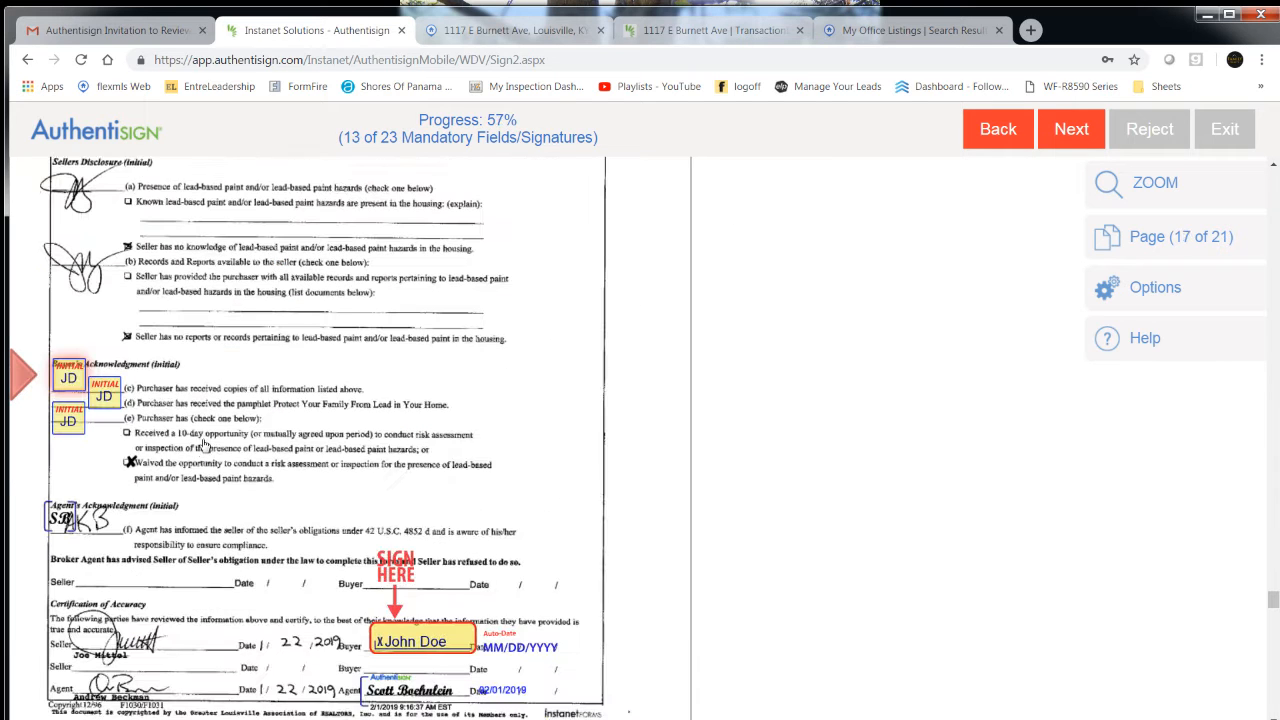
Initial the three buyer's acknowledgment fields and sign as buyer on the page 17 lead-based paint disclosure.
click(70, 370)
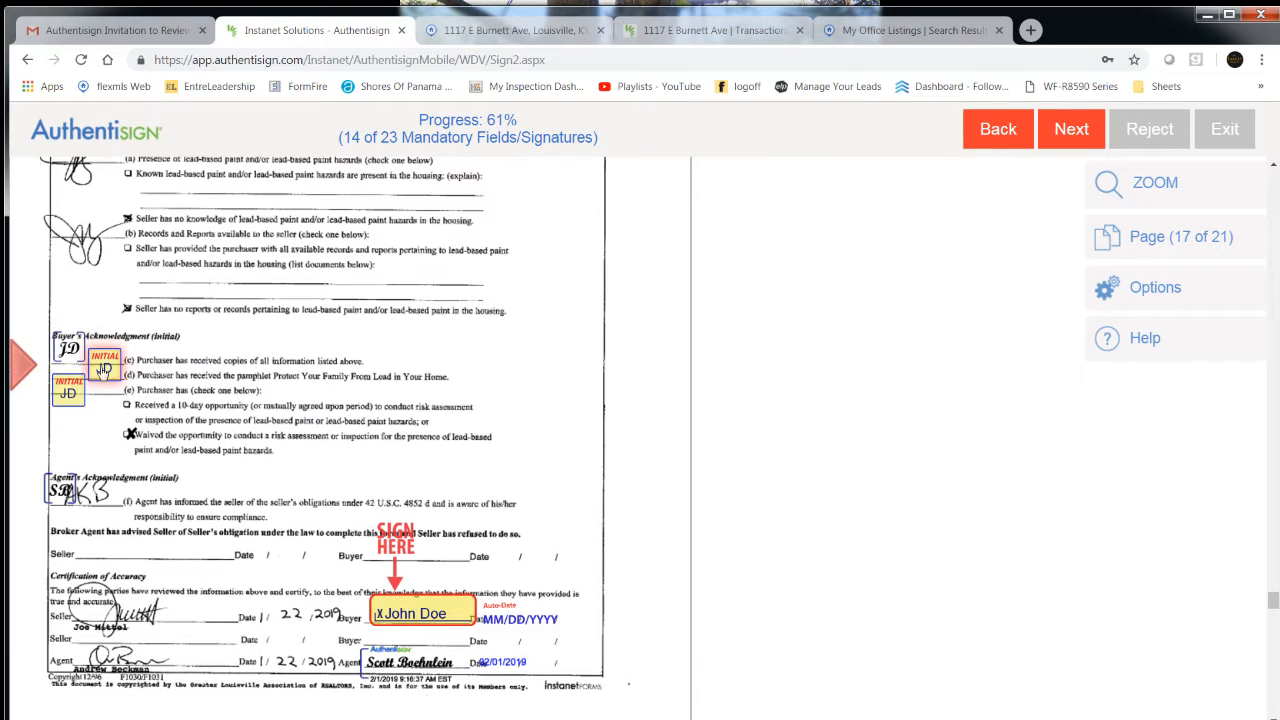
click(104, 374)
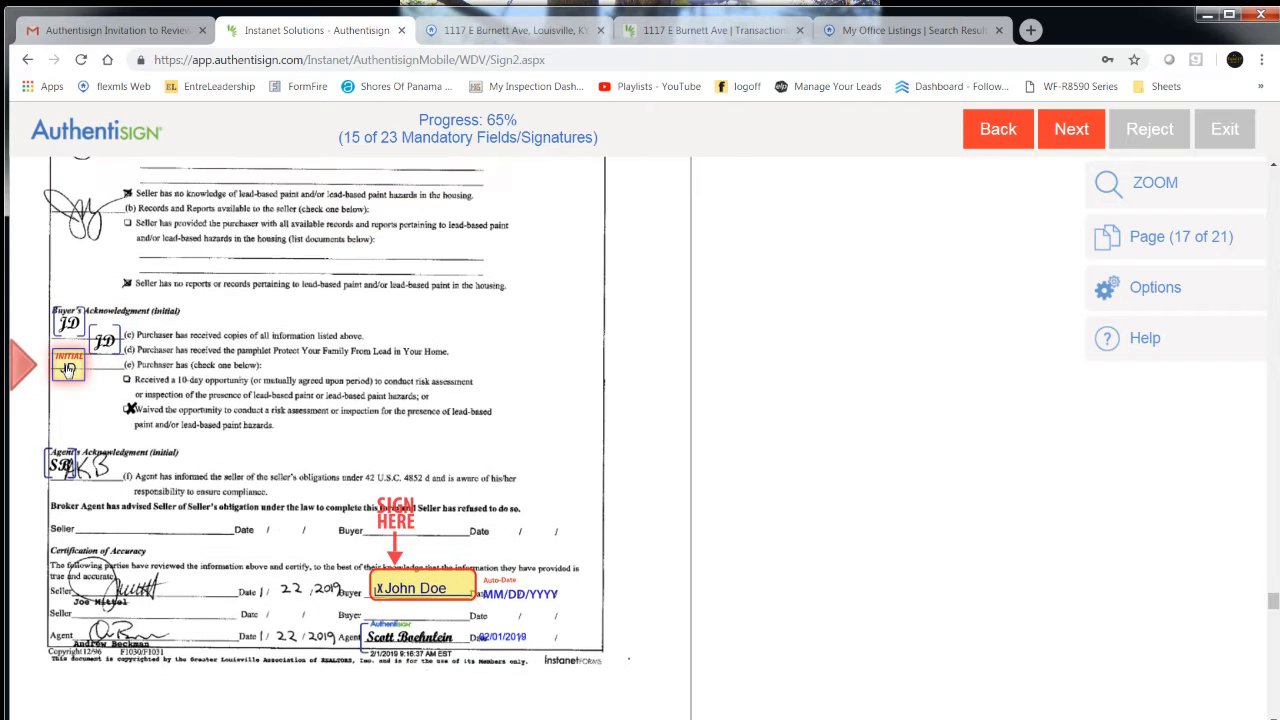
click(68, 370)
click(398, 447)
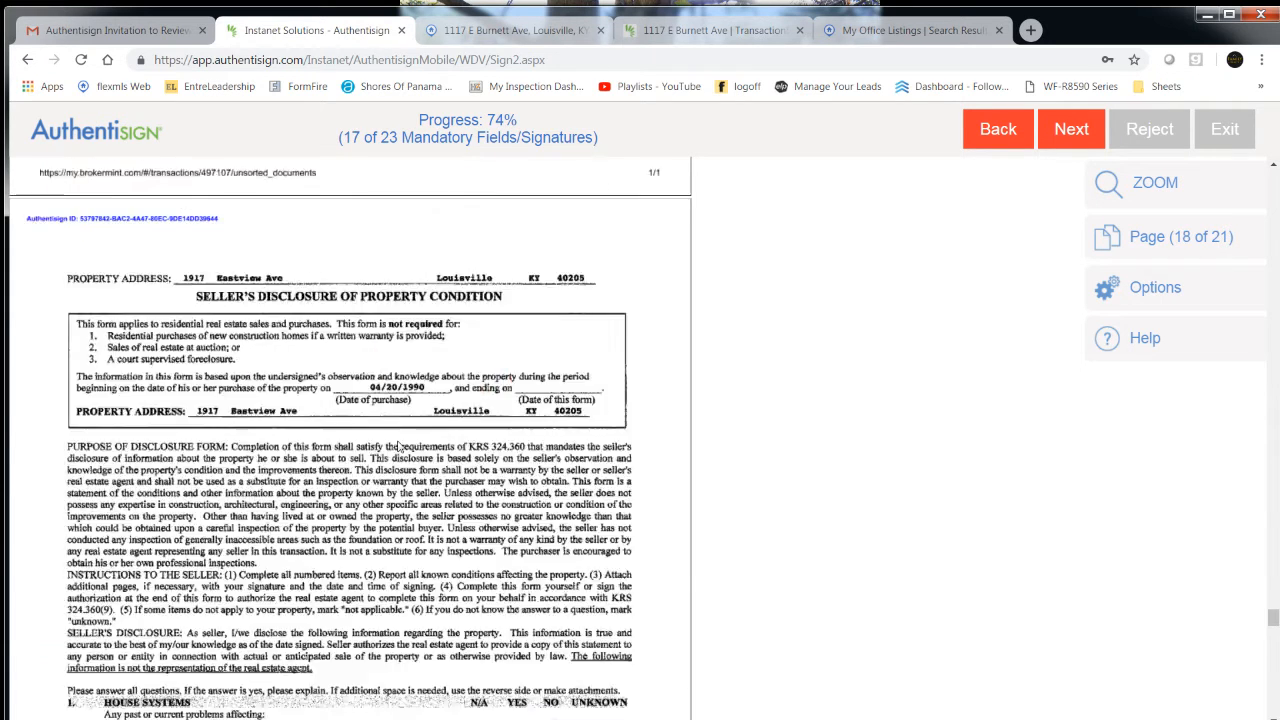
Initial all buyer fields of the seller's property disclosure on pages 18 to 21 and sign the buyer's receipt acknowledgment on page 21.
click(355, 365)
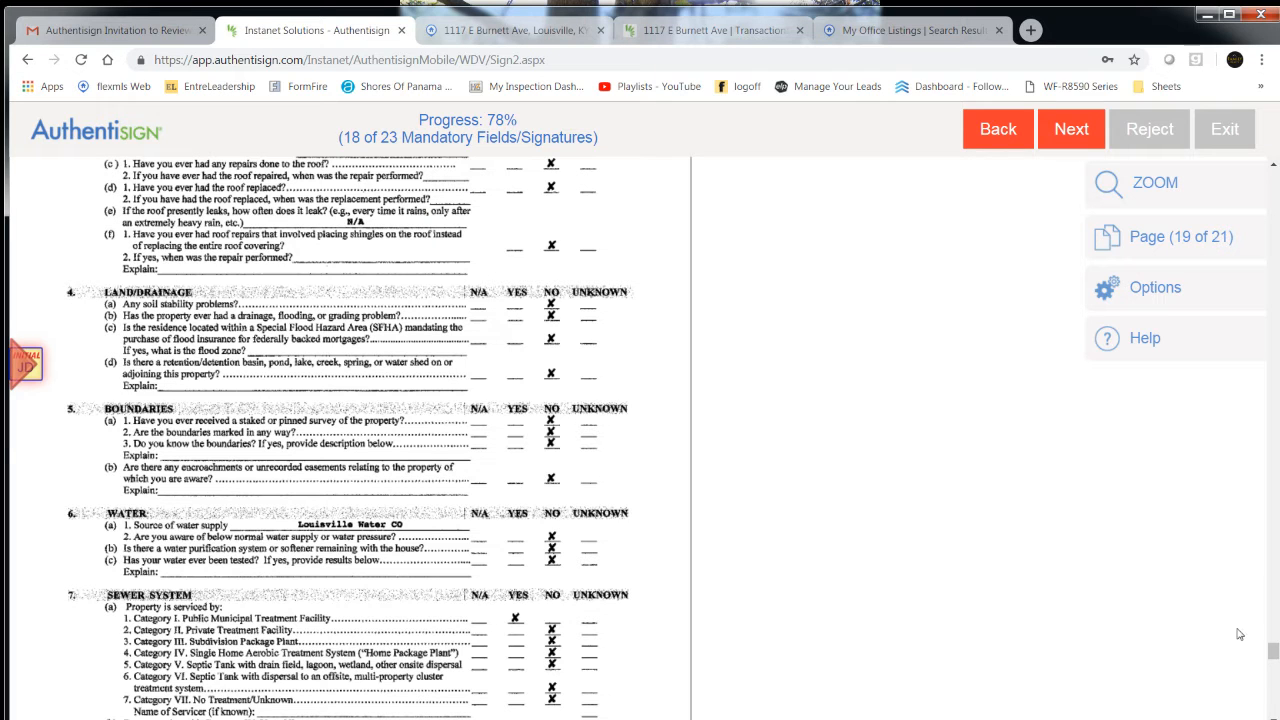
drag(1273, 651, 1274, 648)
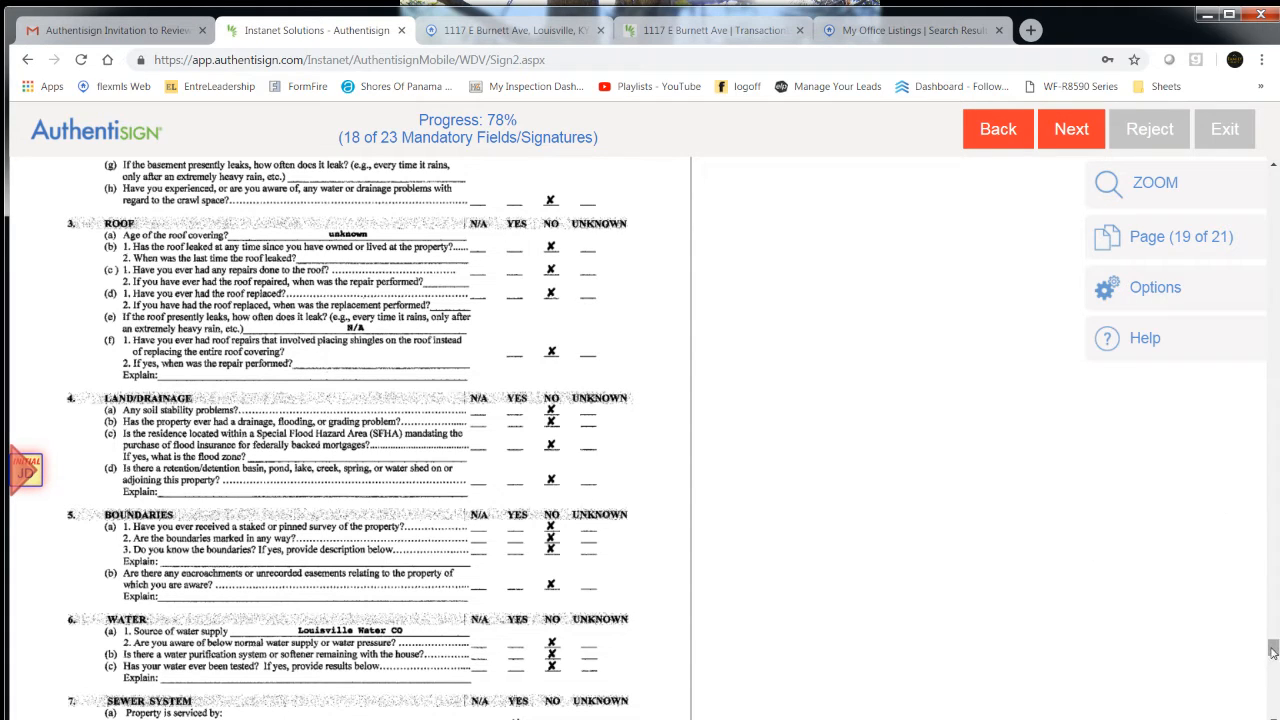
mouse_move(1273, 651)
mouse_down()
mouse_move(1274, 668)
mouse_move(1273, 655)
mouse_up()
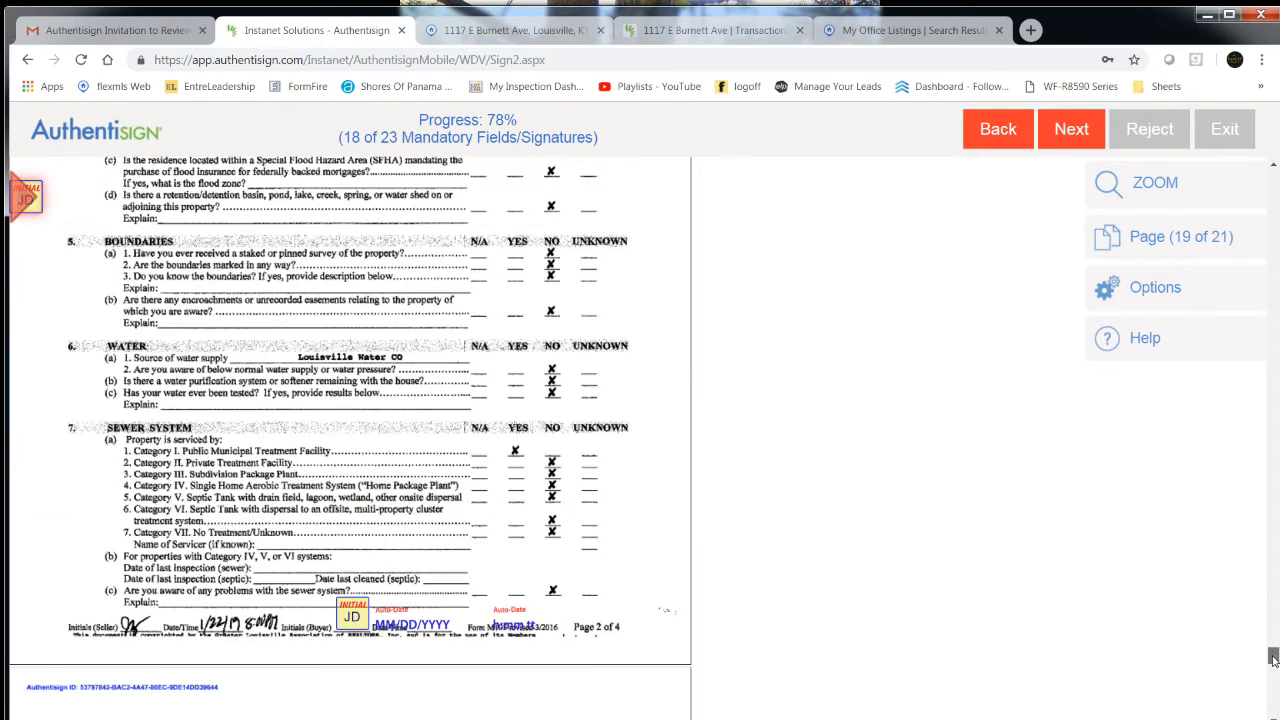
click(352, 616)
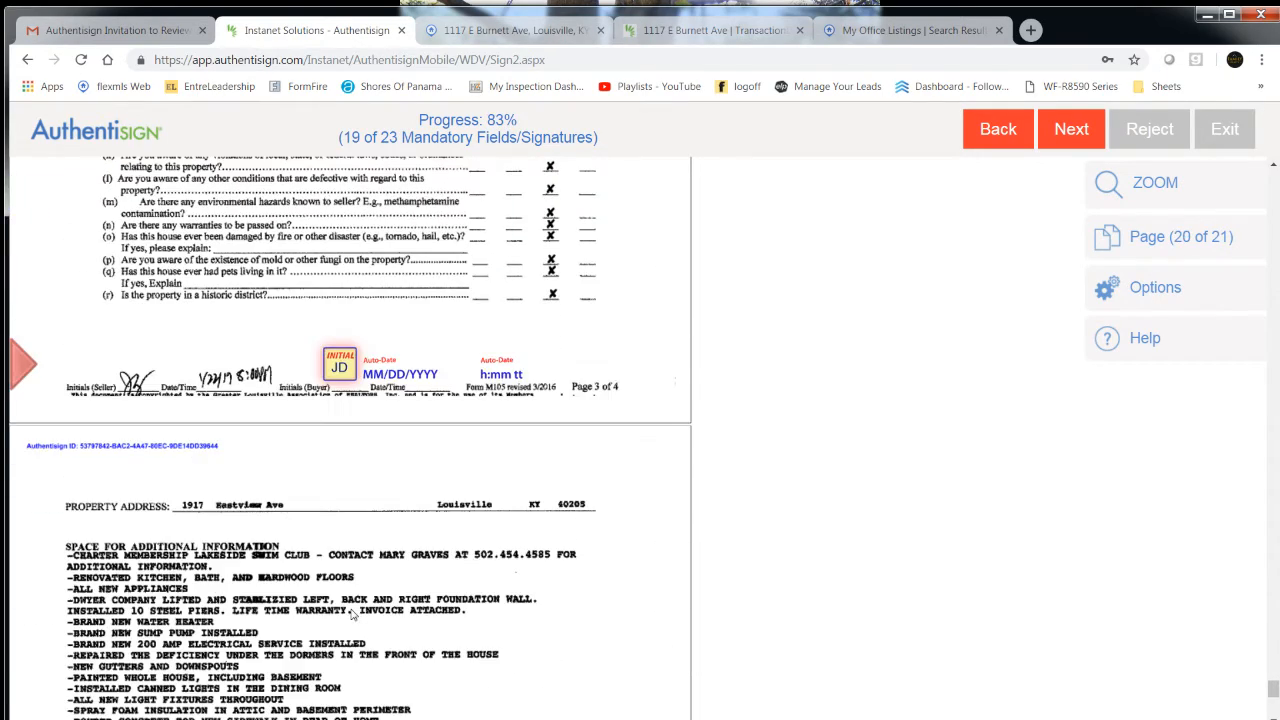
click(338, 370)
click(123, 575)
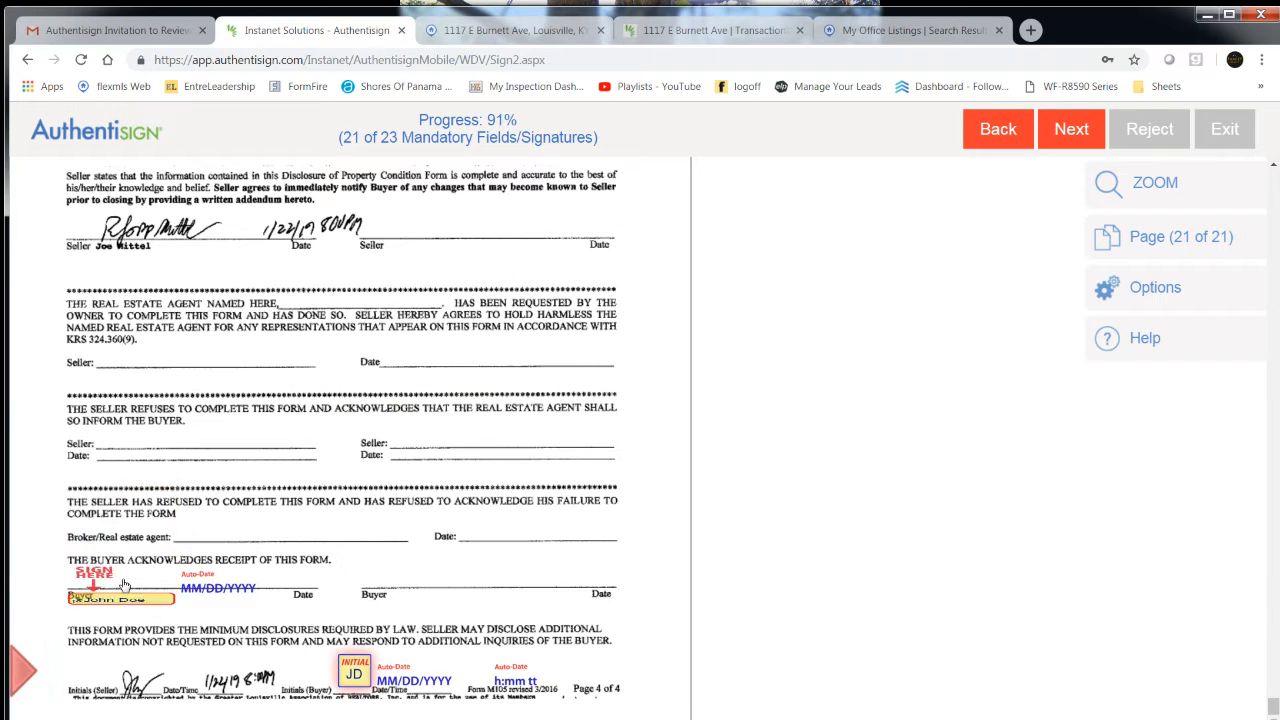
click(354, 672)
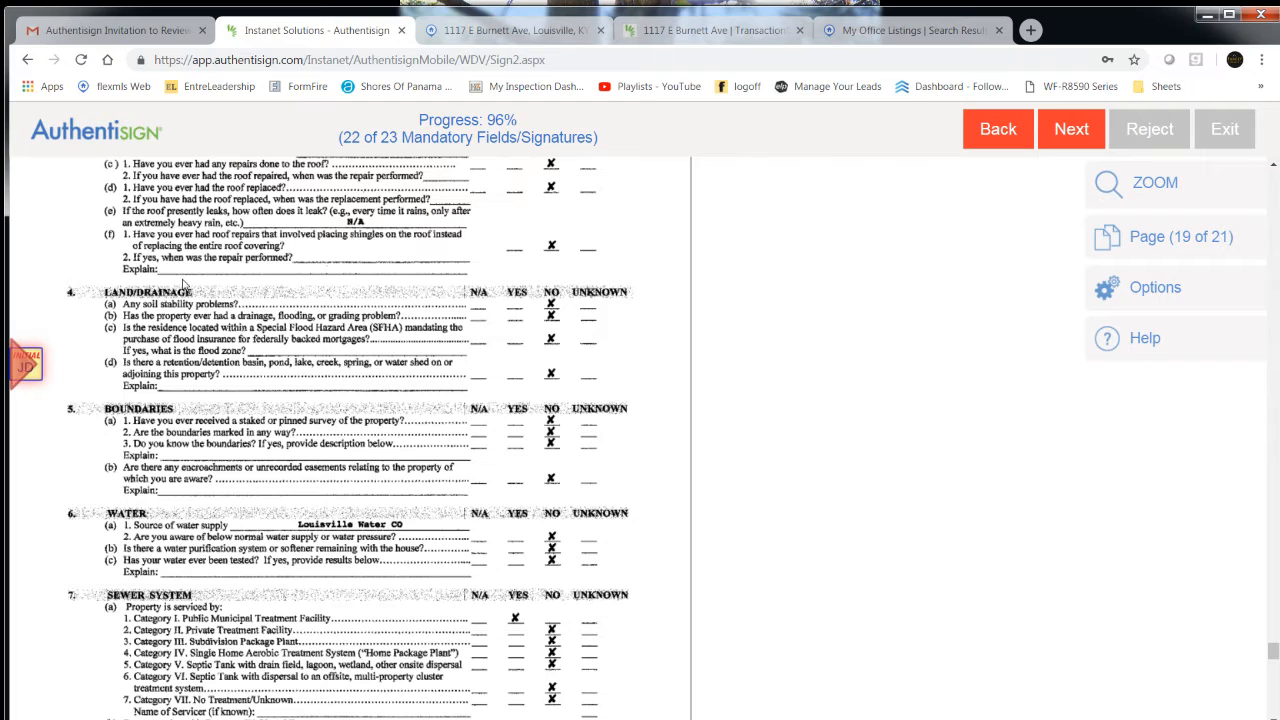
click(40, 358)
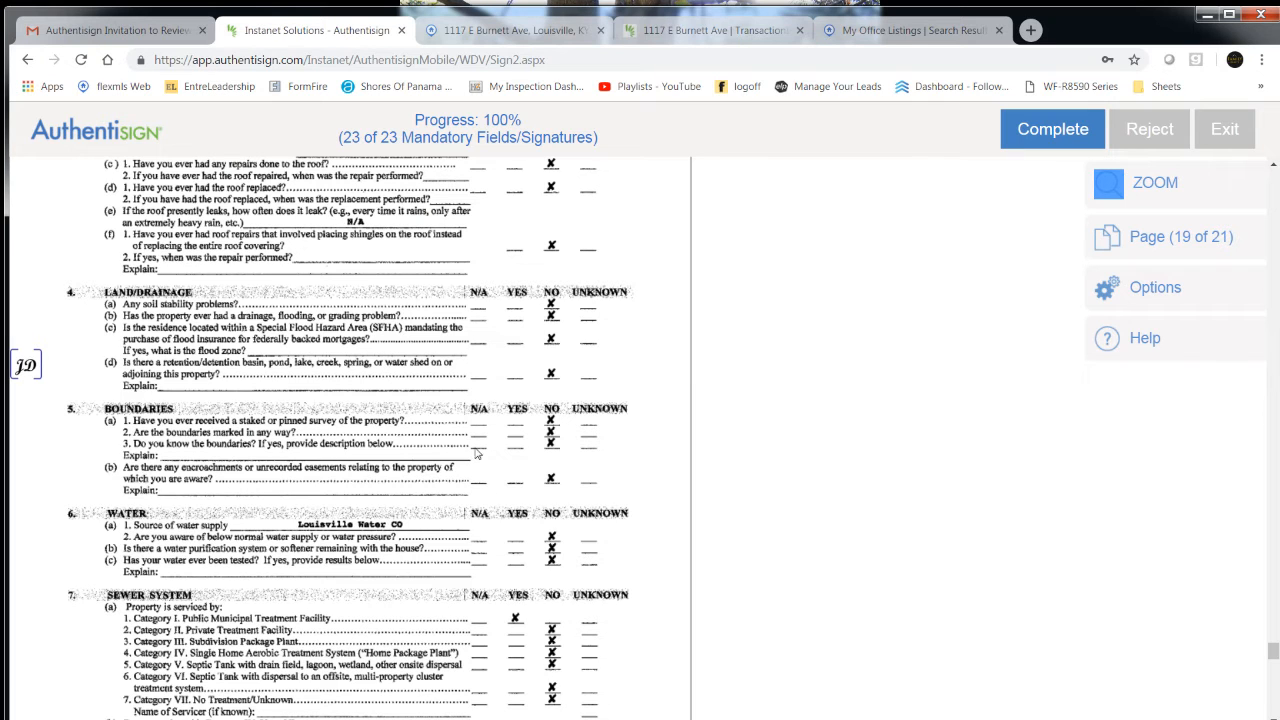
Complete the buyer's signing and decline adding a dashboard password.
click(1037, 145)
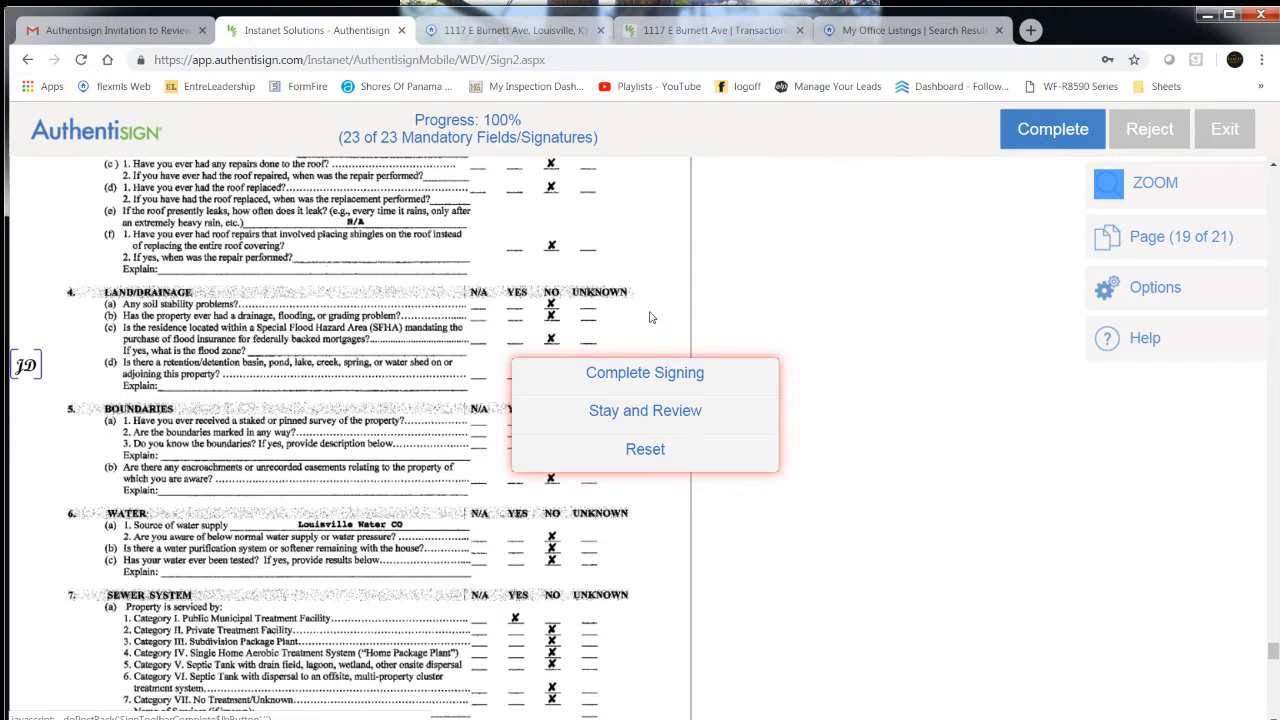
click(640, 380)
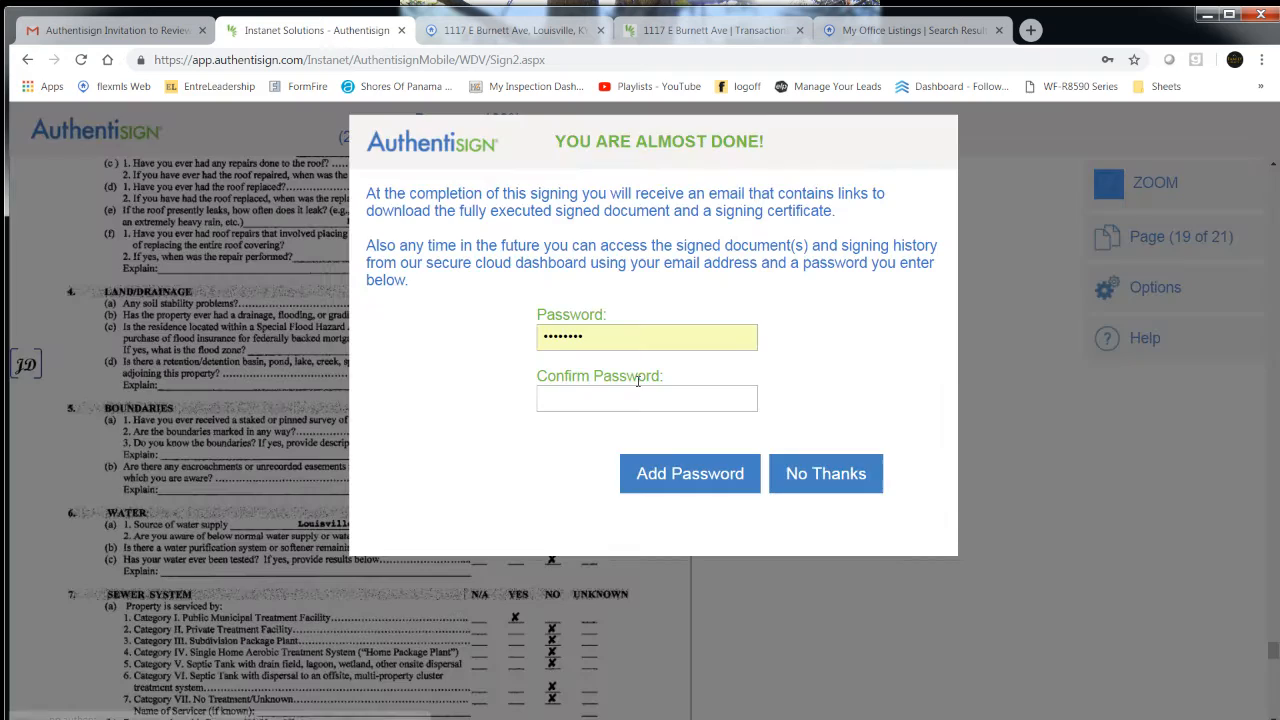
click(833, 476)
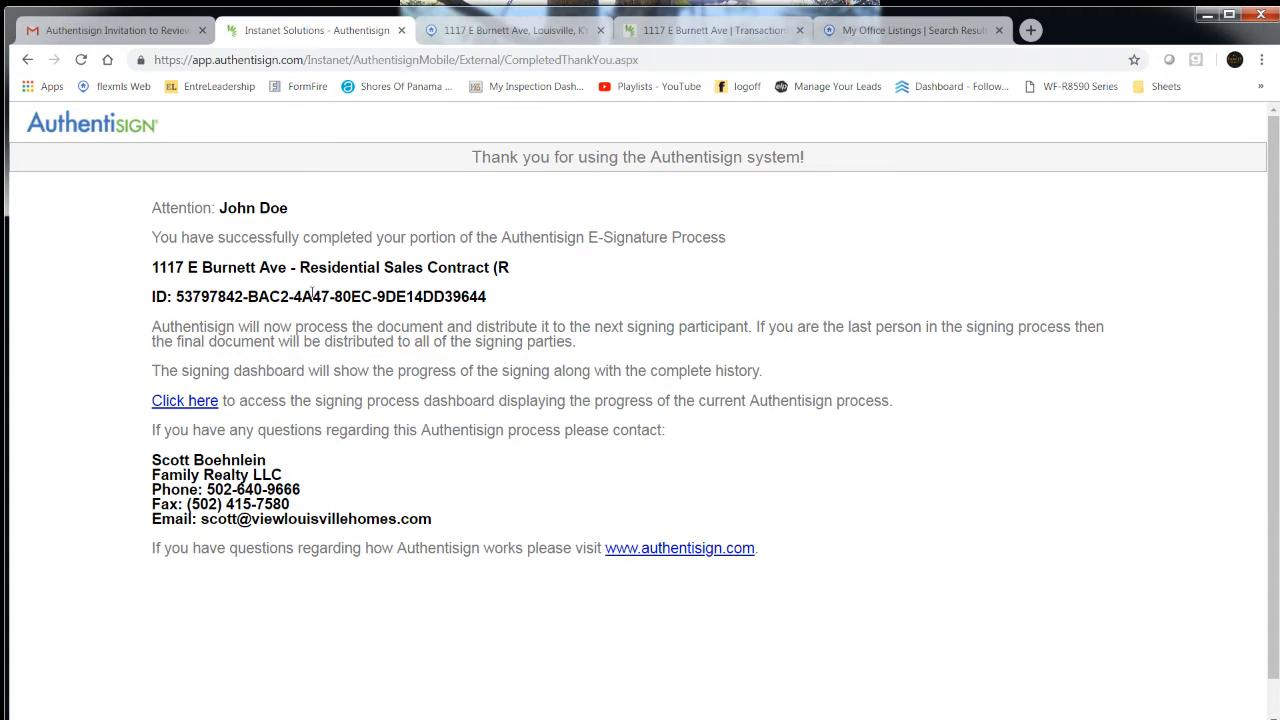
Switch back to Gmail, return to the inbox and check the newest unread messages.
click(96, 30)
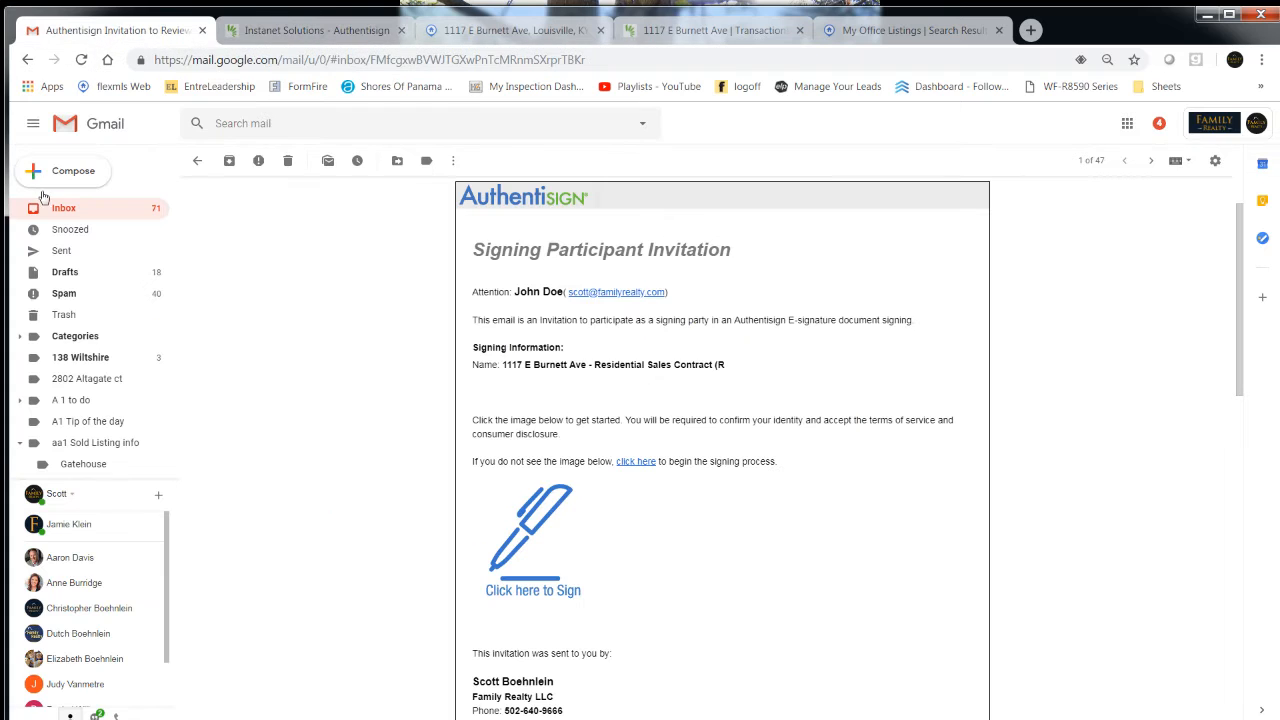
click(76, 210)
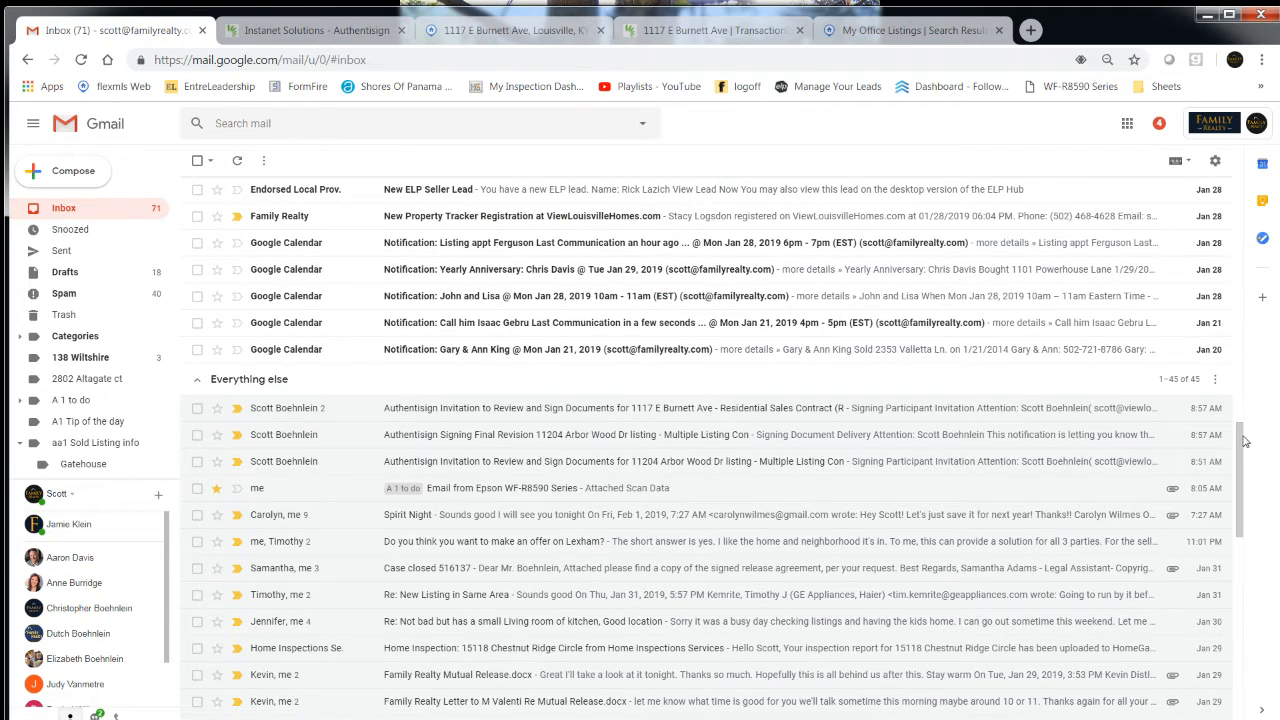
drag(1245, 441, 1245, 181)
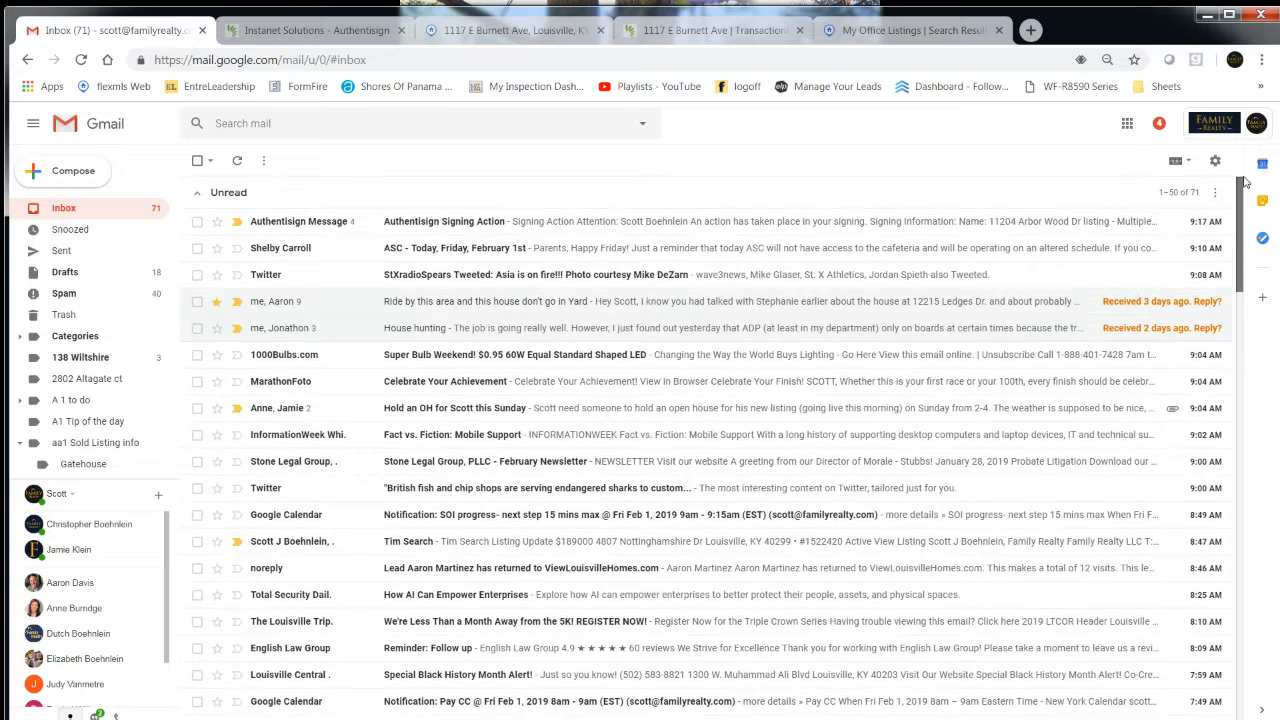
Read the latest Authentisign Signing Action notifications for the agent's and buyer's signatures and return to the inbox.
click(365, 222)
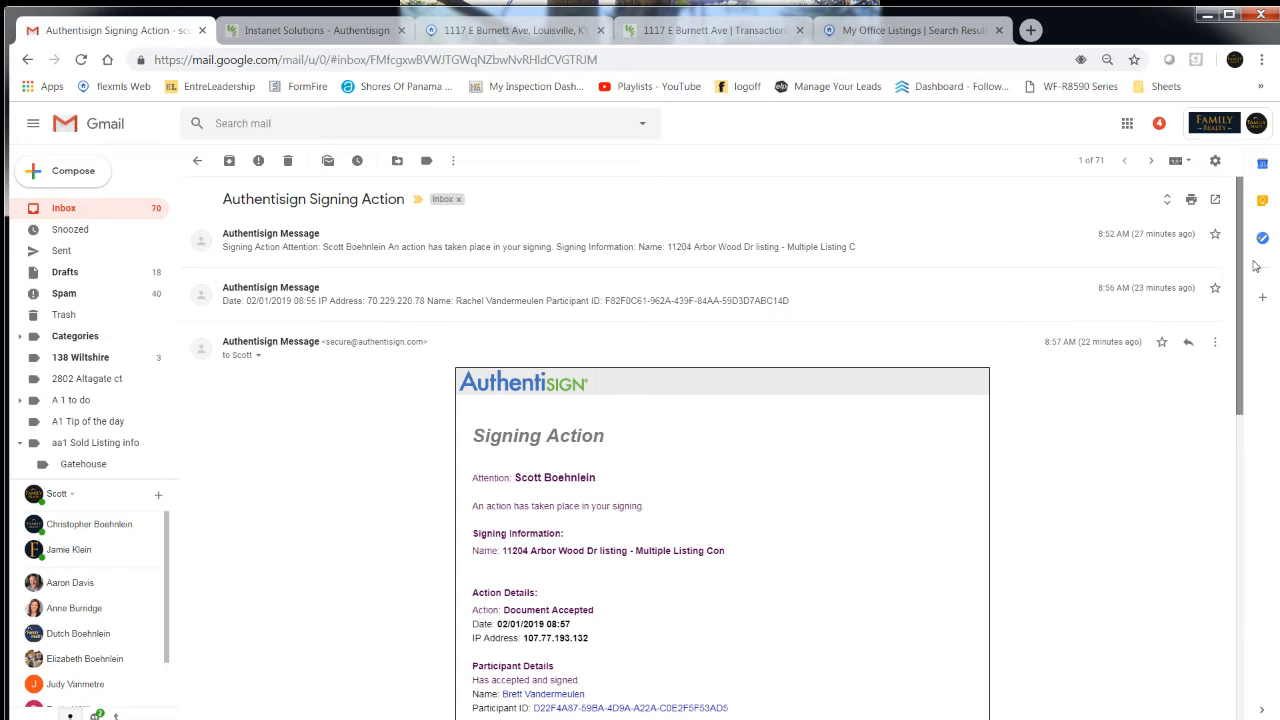
drag(1241, 271, 1231, 637)
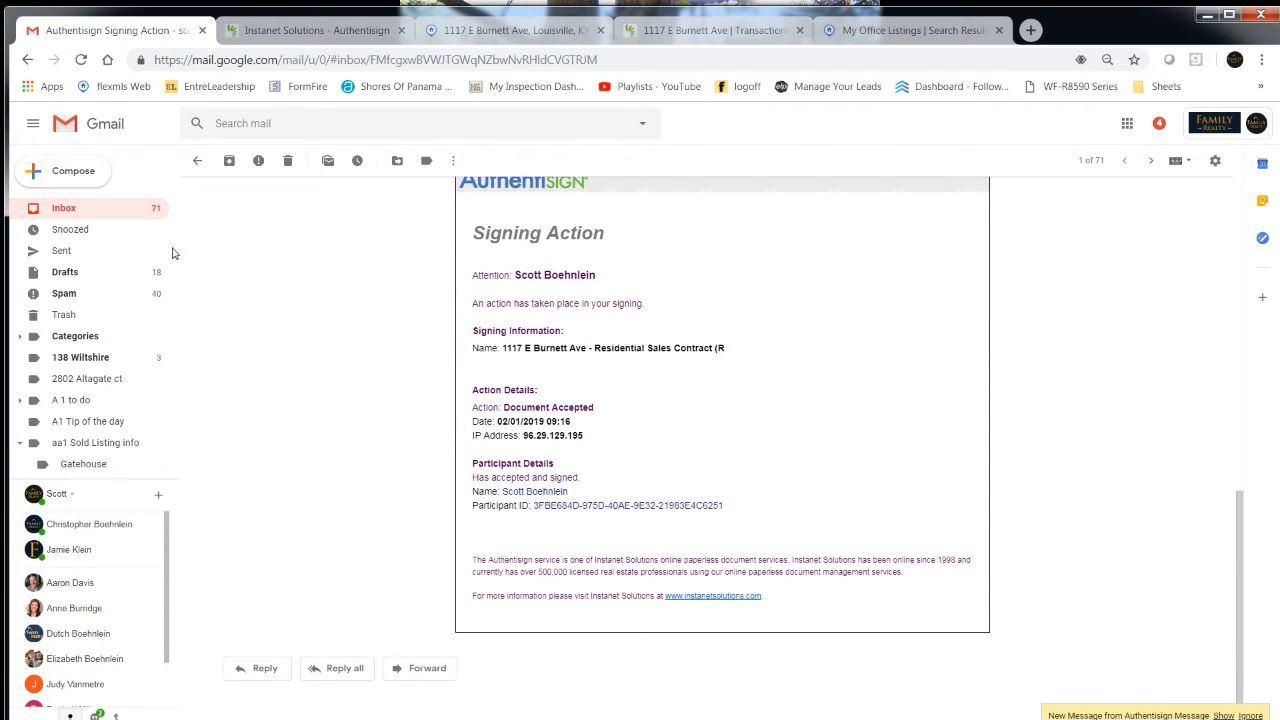
click(63, 209)
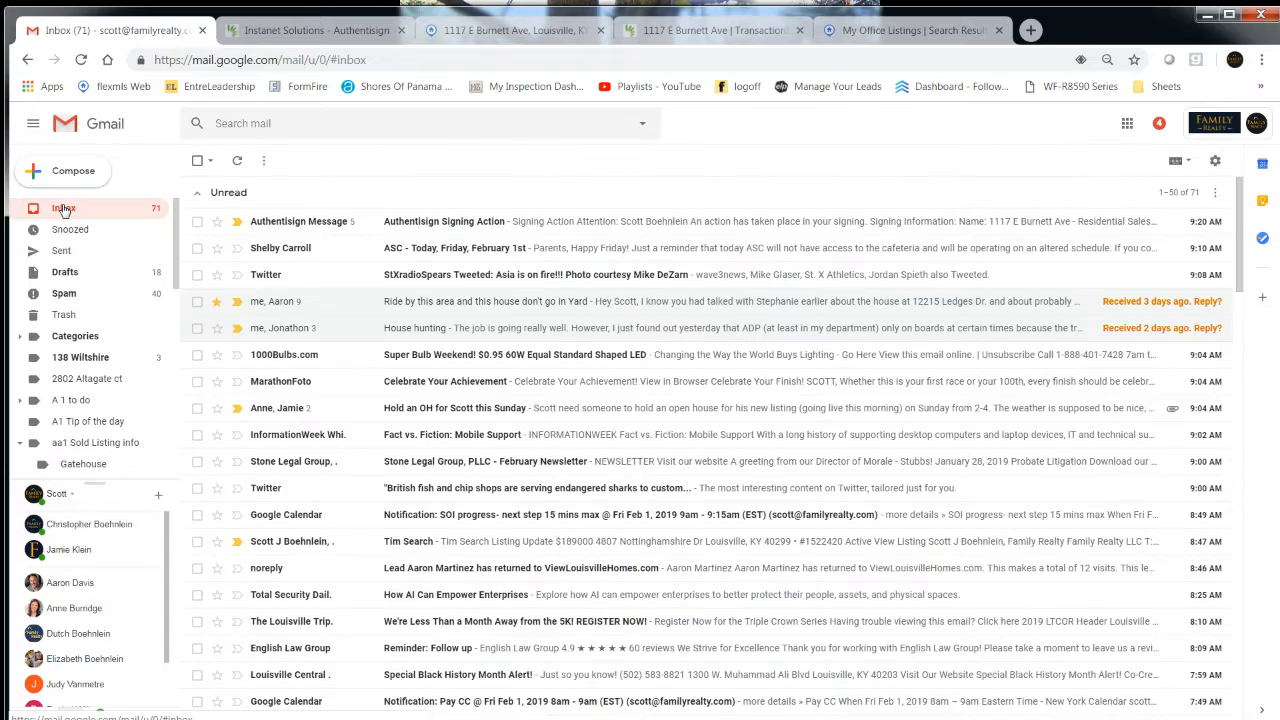
click(365, 227)
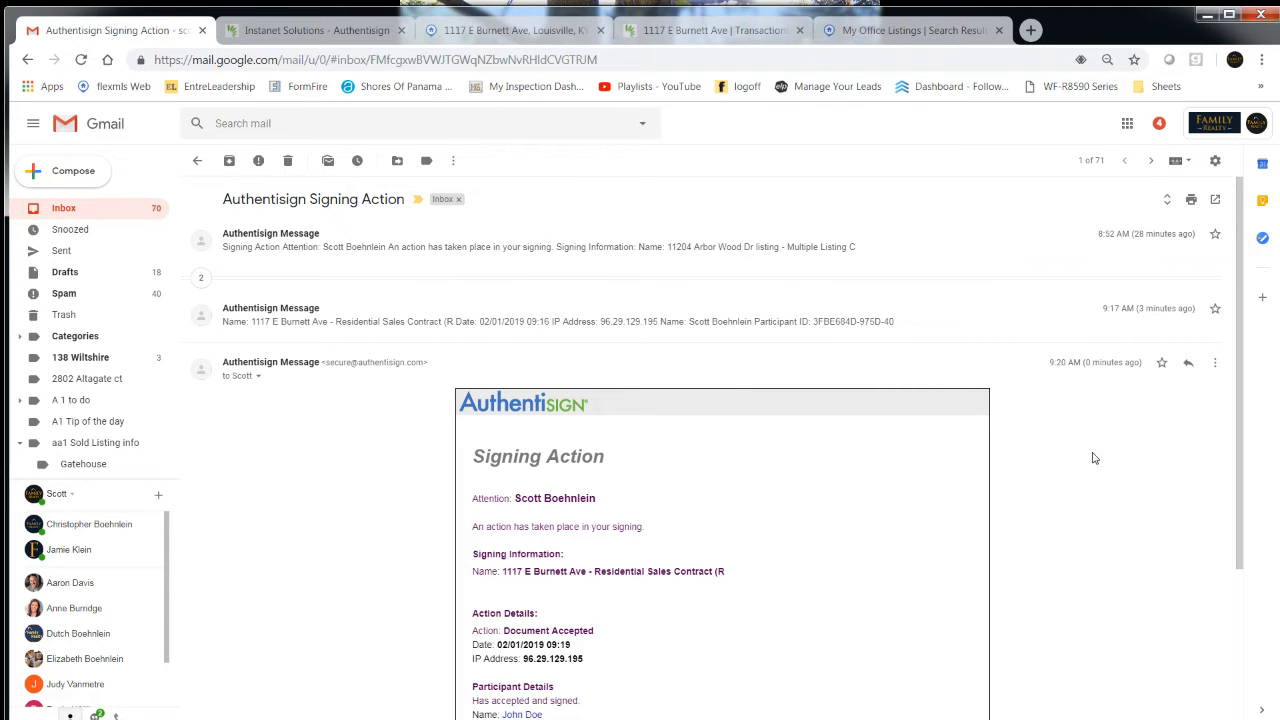
mouse_move(1240, 432)
mouse_down()
mouse_move(1243, 528)
mouse_move(1242, 430)
mouse_up()
click(62, 207)
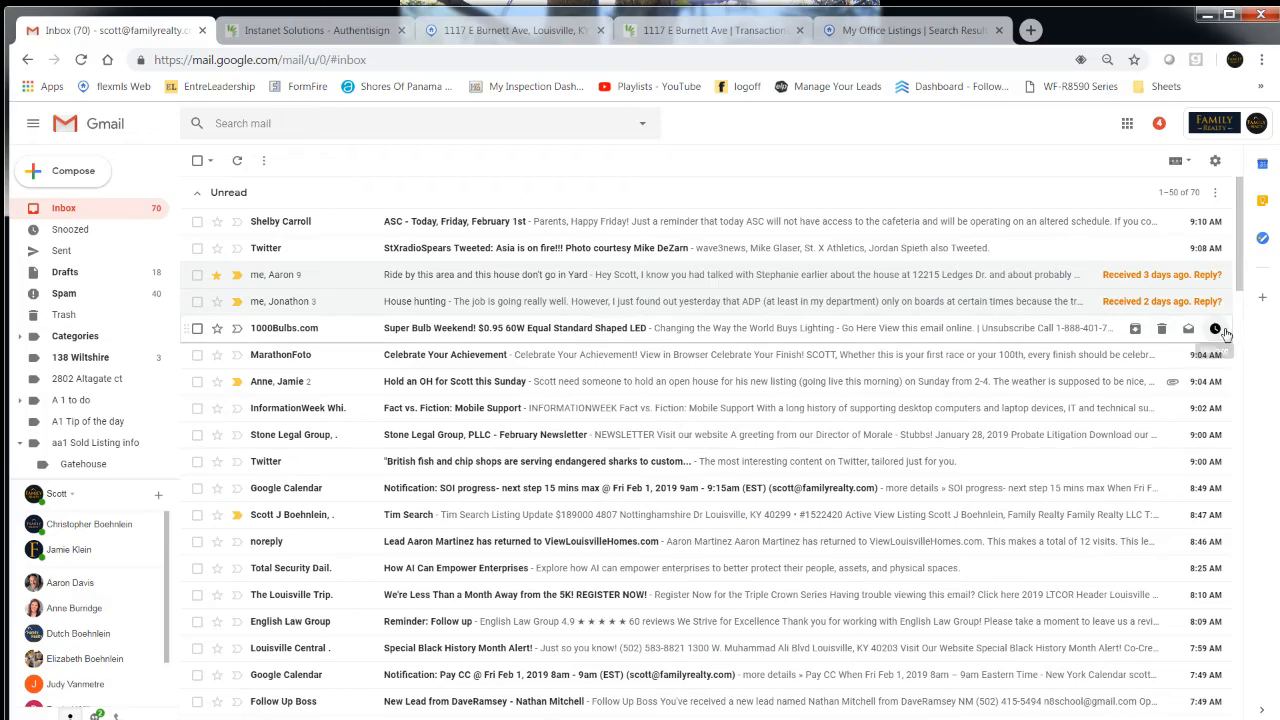
Find the Authentisign Signing Final Revision email for the residential sales contract, then download and open the final signed document.
drag(1240, 272, 1230, 480)
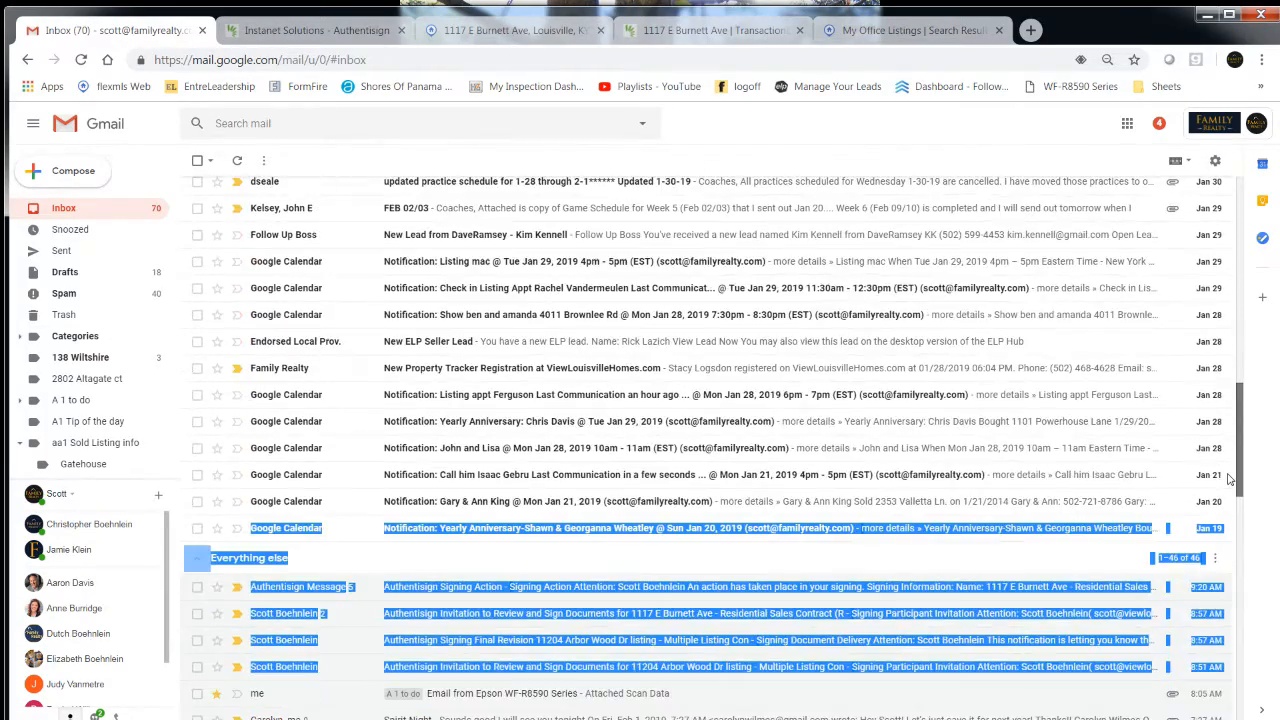
click(332, 568)
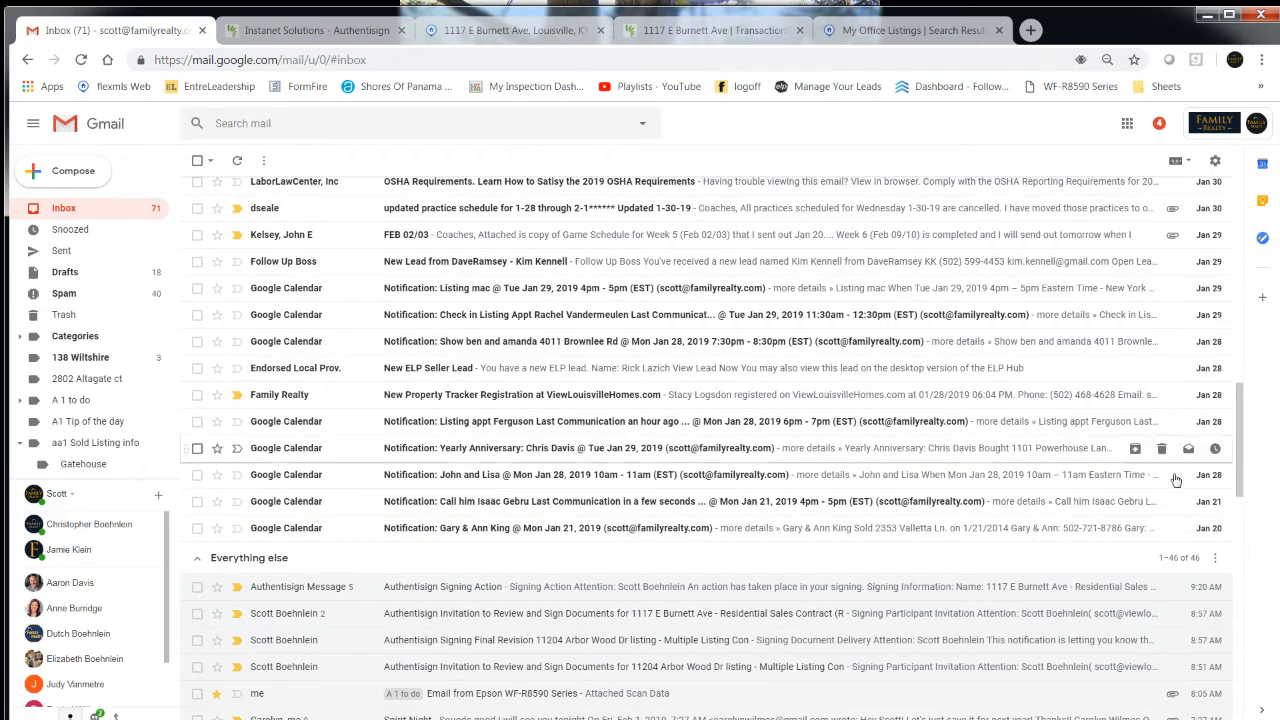
drag(1244, 462, 1238, 238)
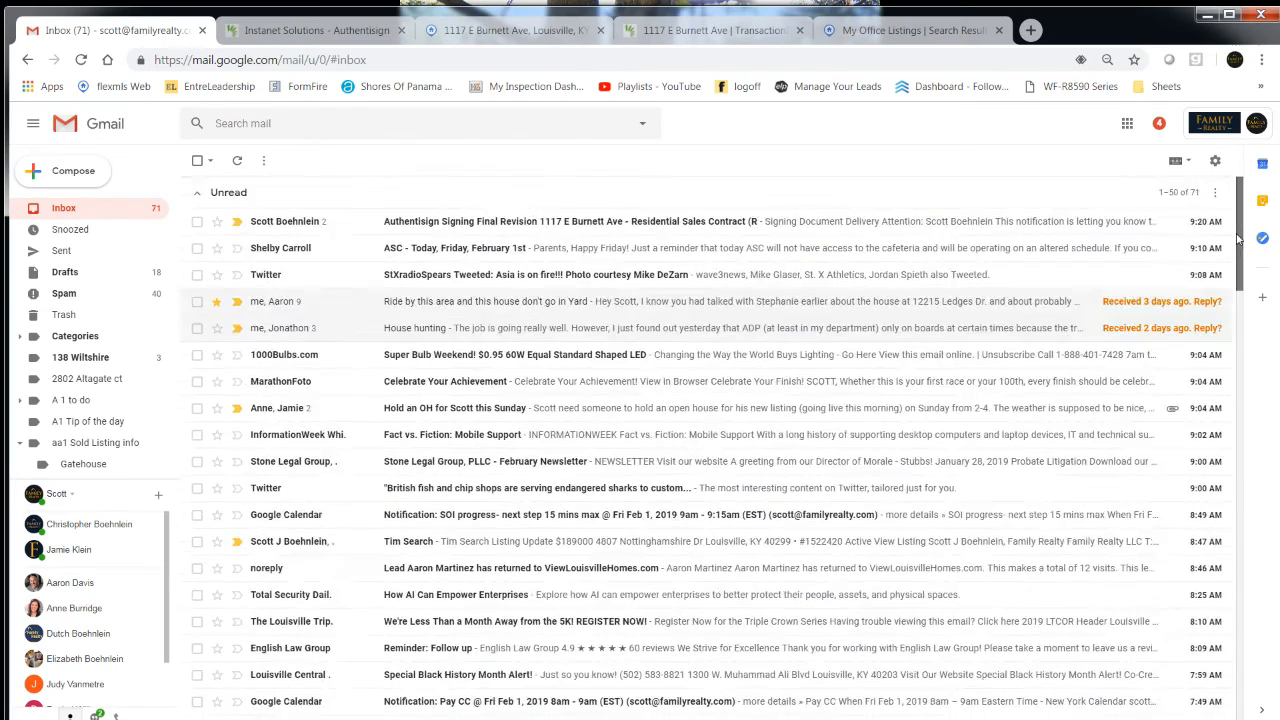
click(330, 222)
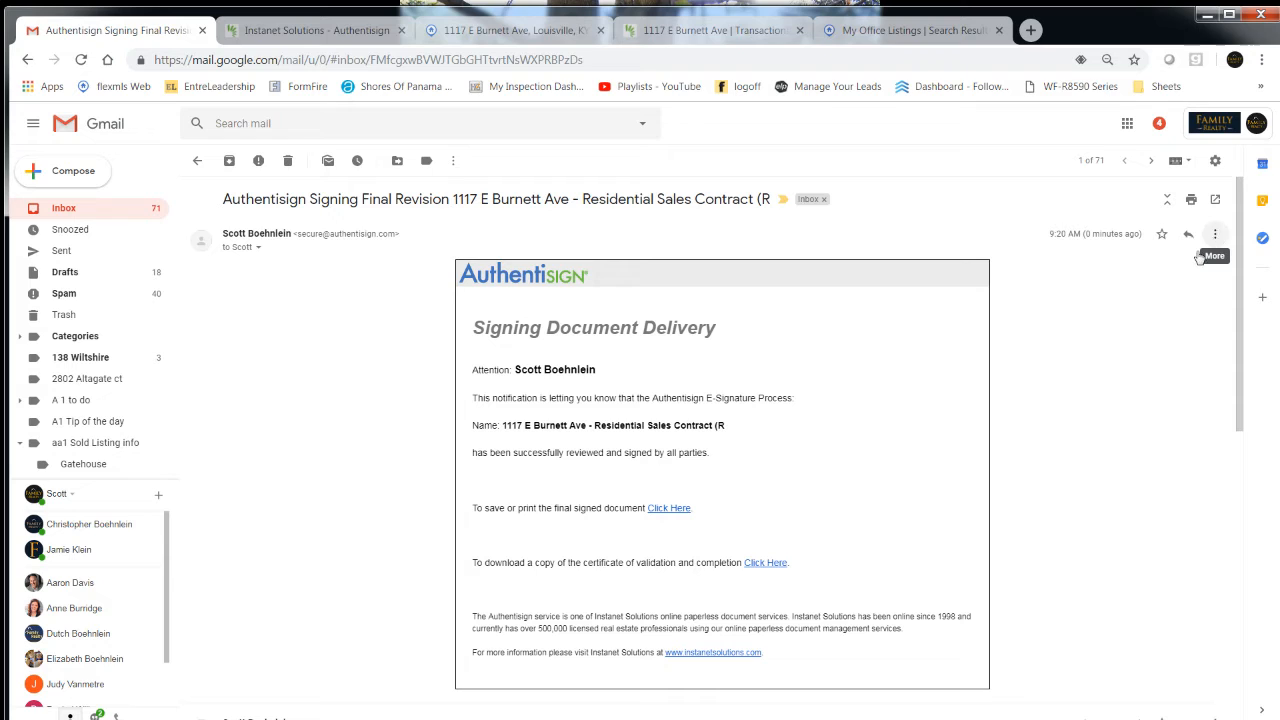
click(668, 509)
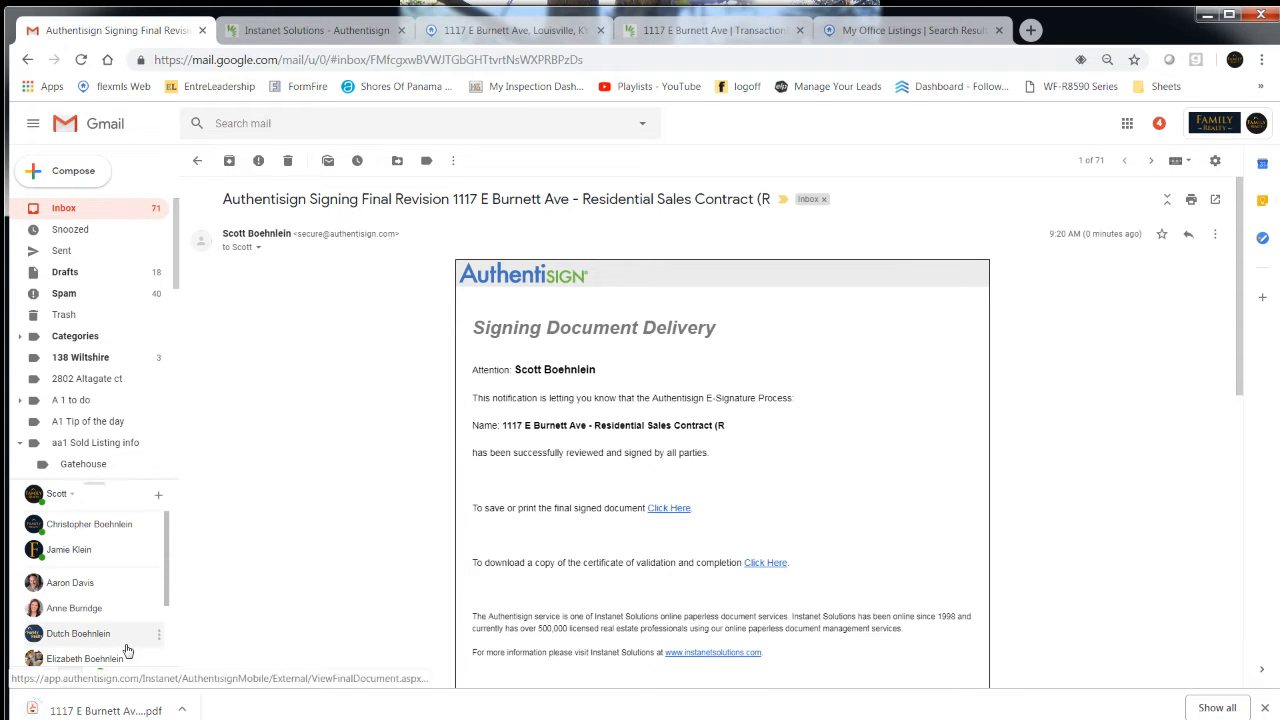
click(110, 712)
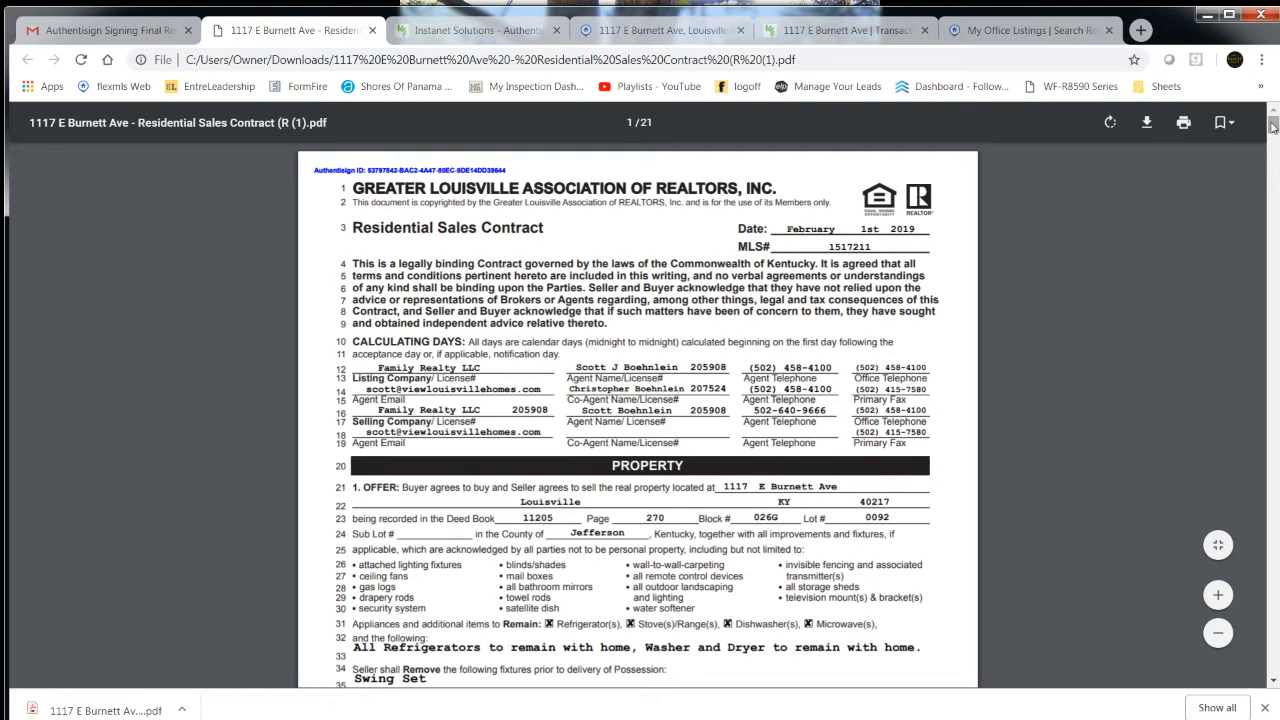
Review the signed contract's pages and set its print destination to Save as PDF.
drag(1272, 126, 1273, 580)
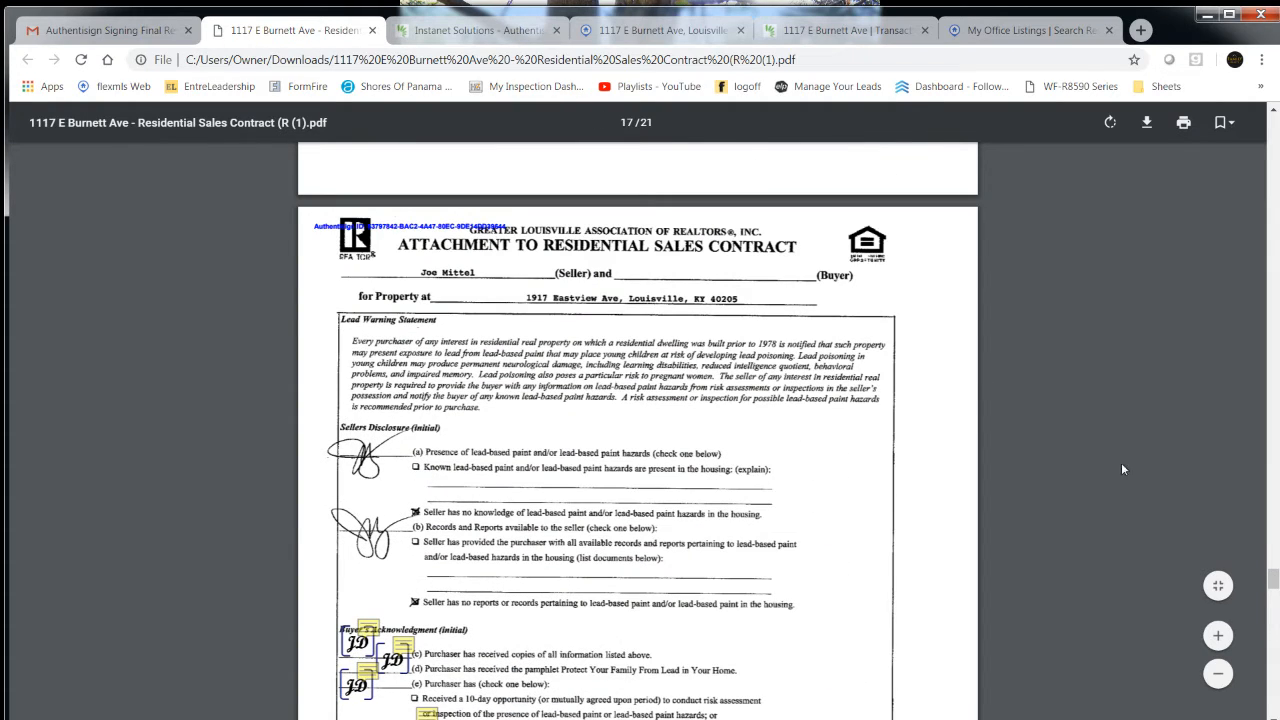
scroll(1272, 587, down, 8)
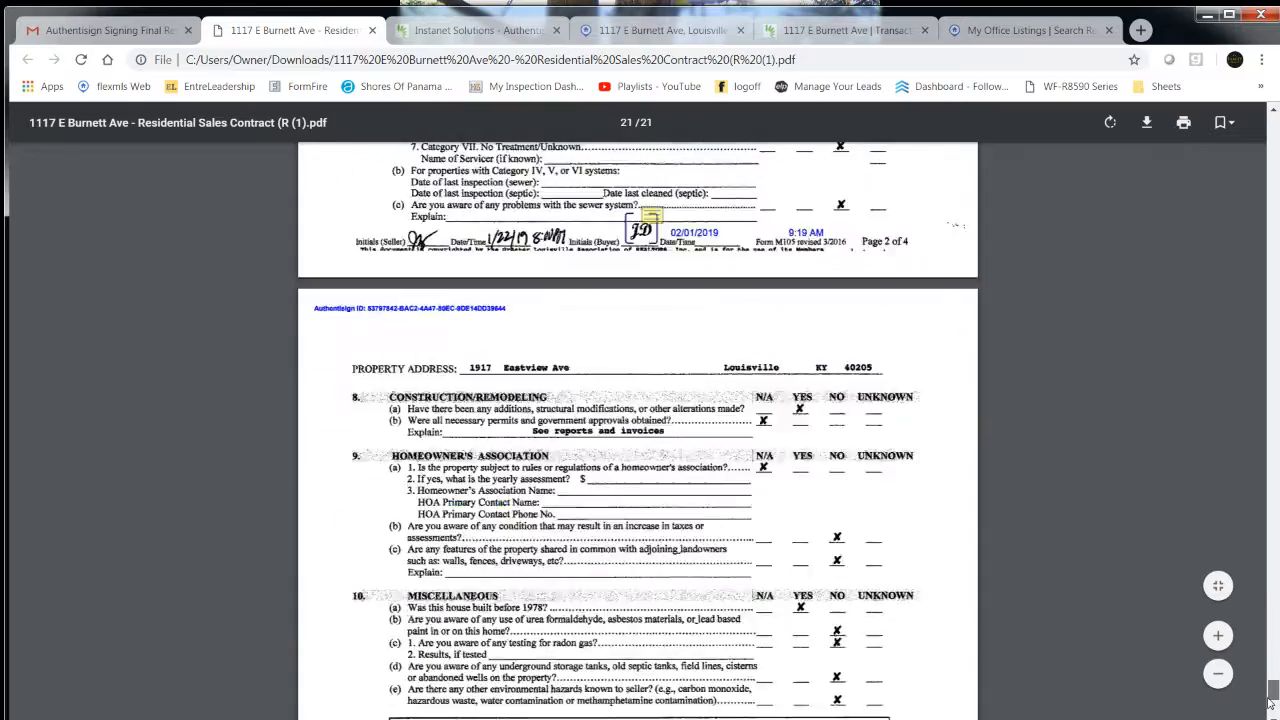
drag(1272, 566, 1275, 471)
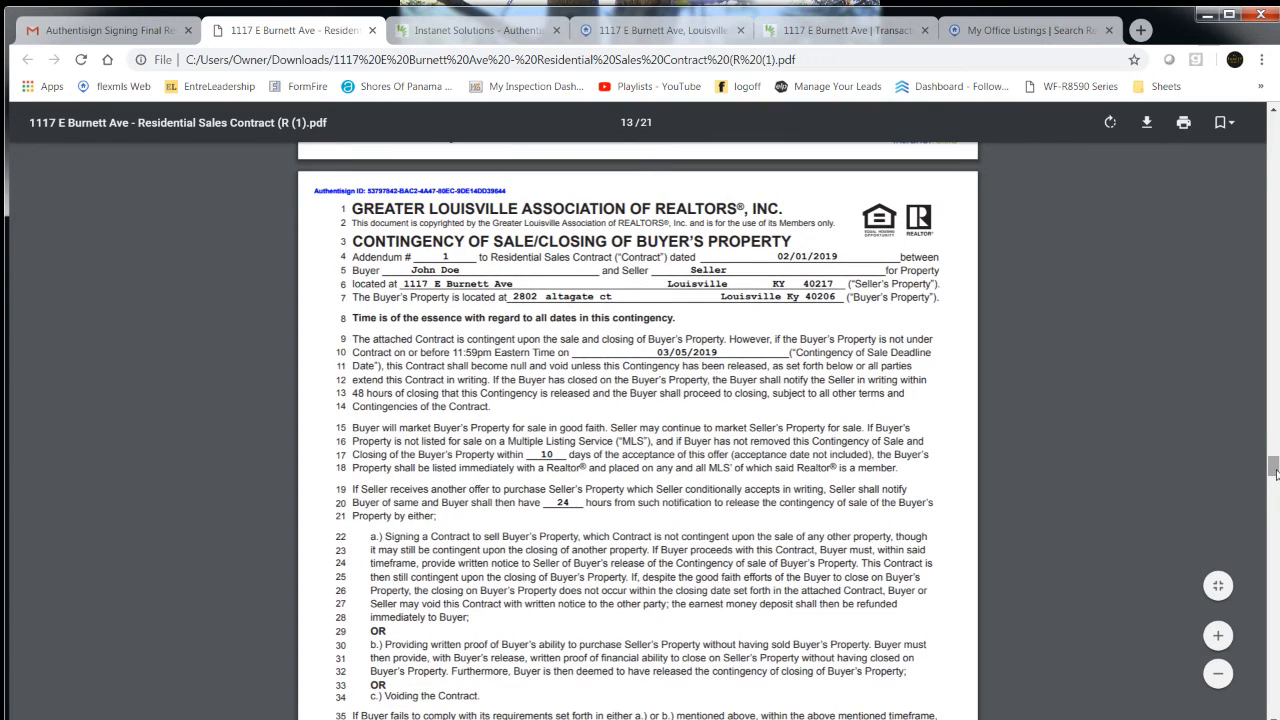
click(1183, 124)
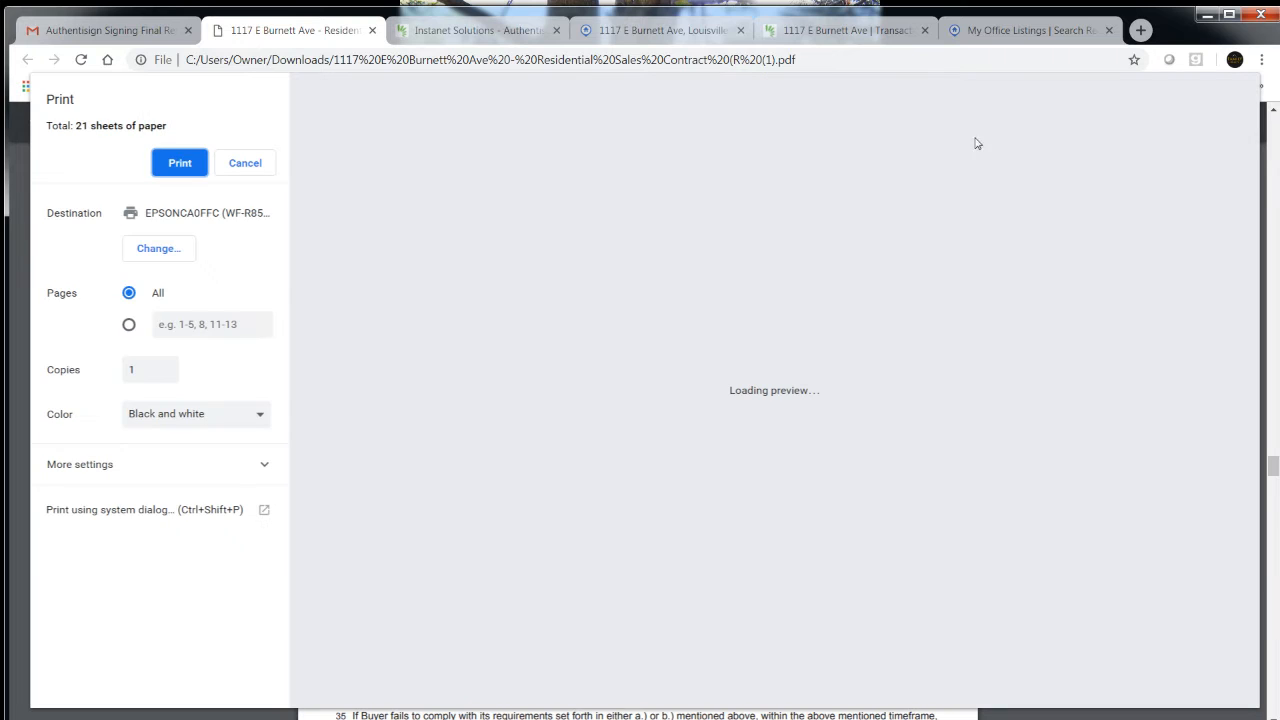
click(156, 249)
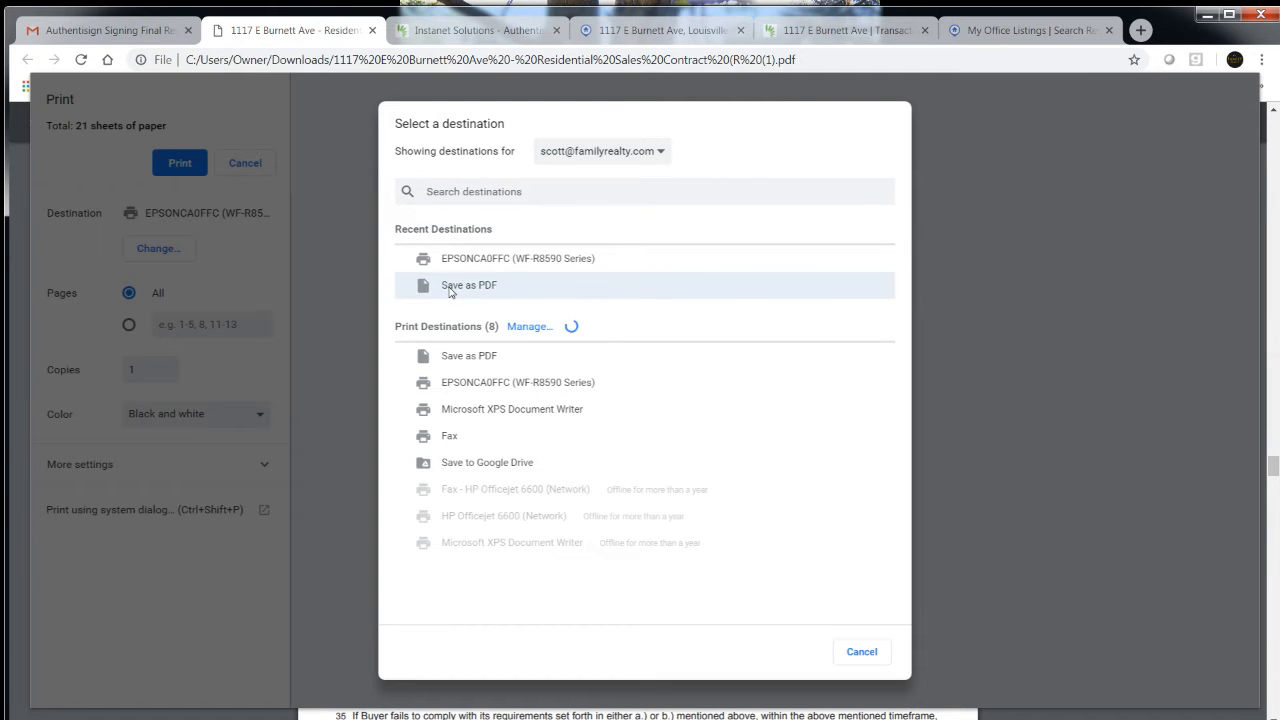
click(449, 290)
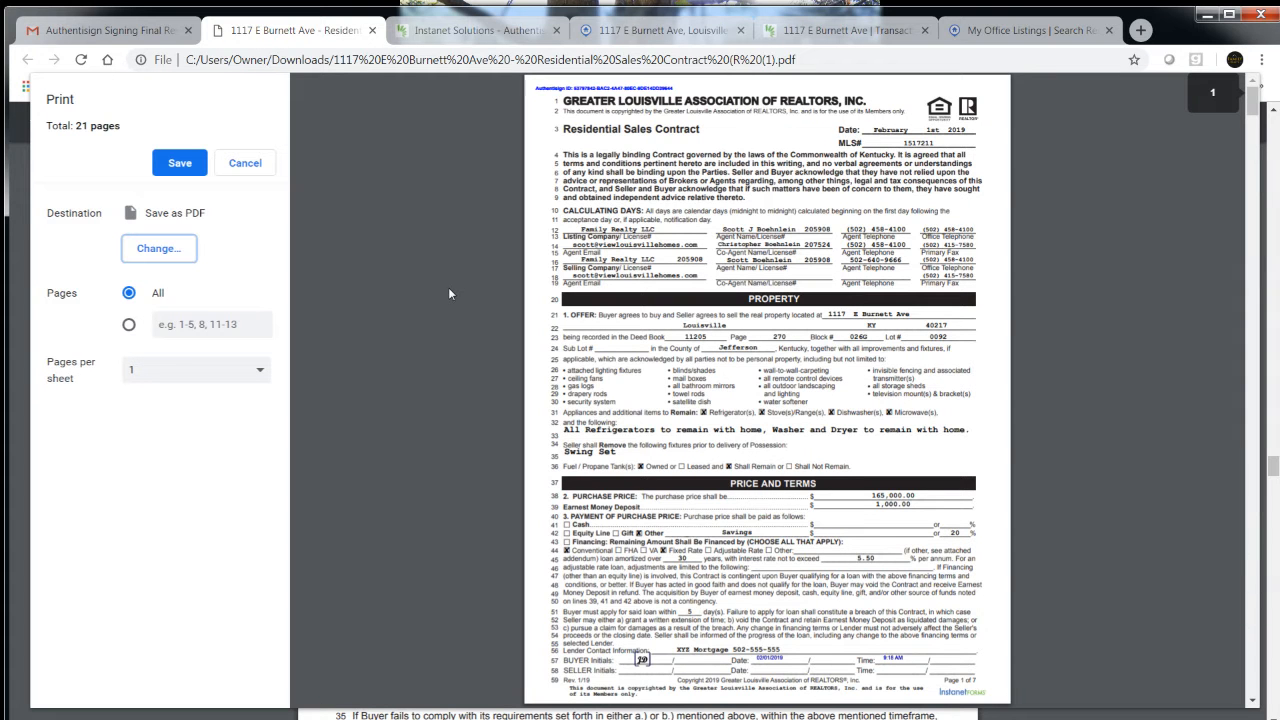
Limit the print range to pages 1-7, 13, 17-21 and check the selected pages in the preview.
click(128, 326)
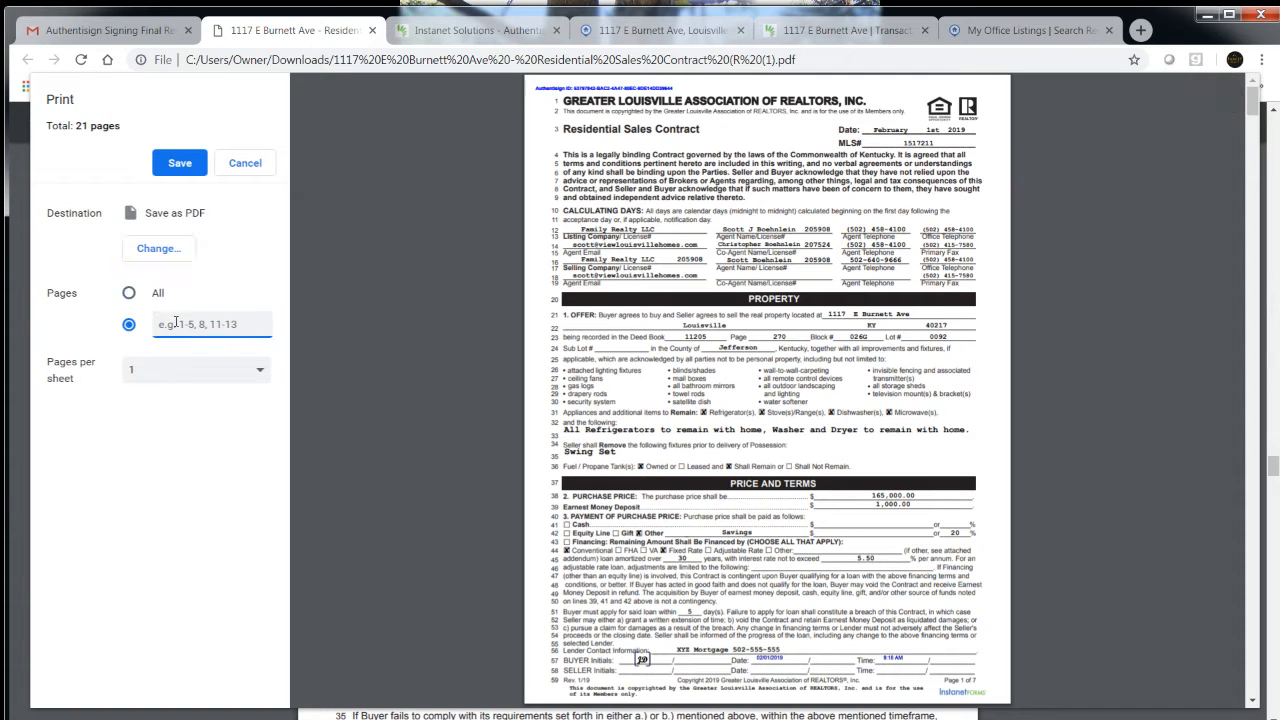
text(1-7)
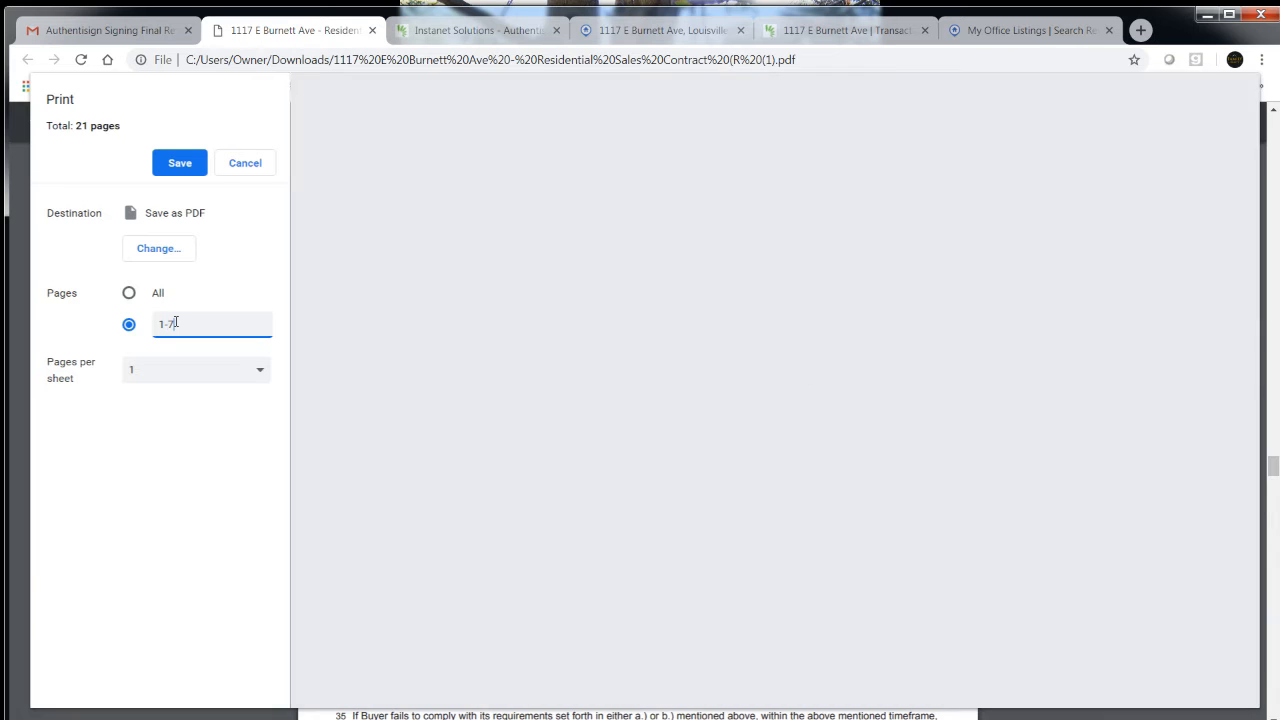
text(,)
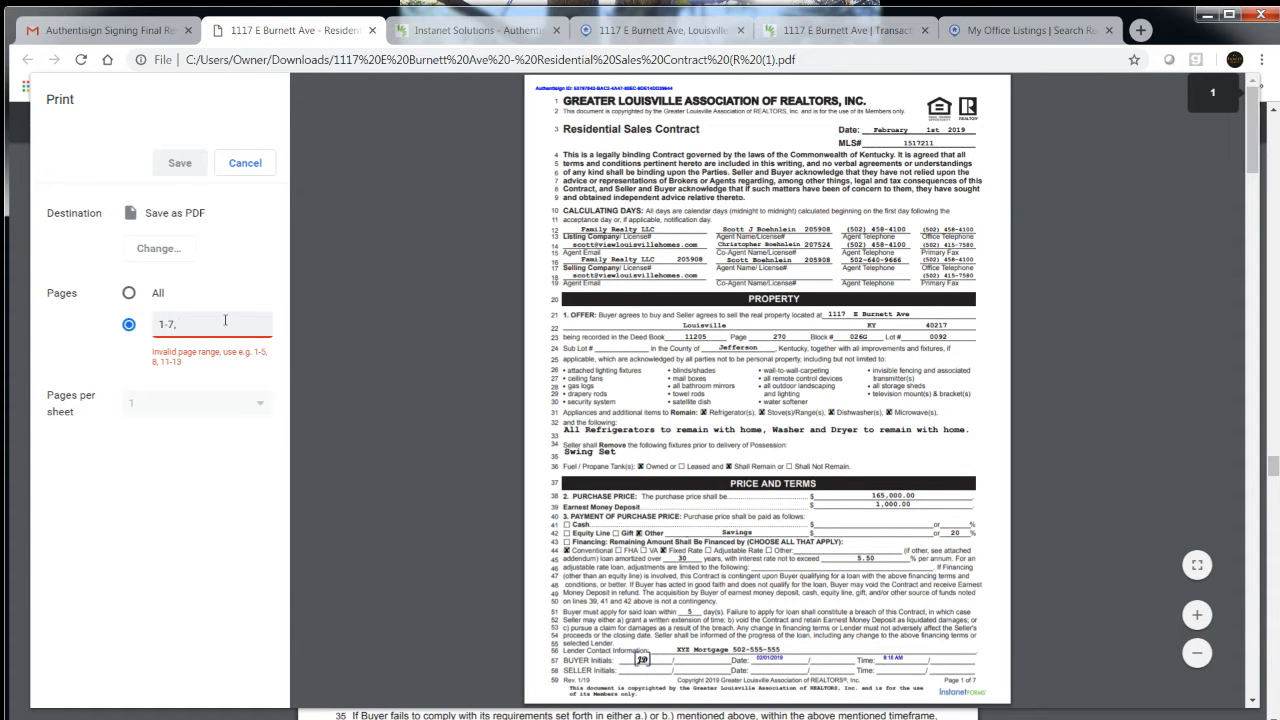
text( 13)
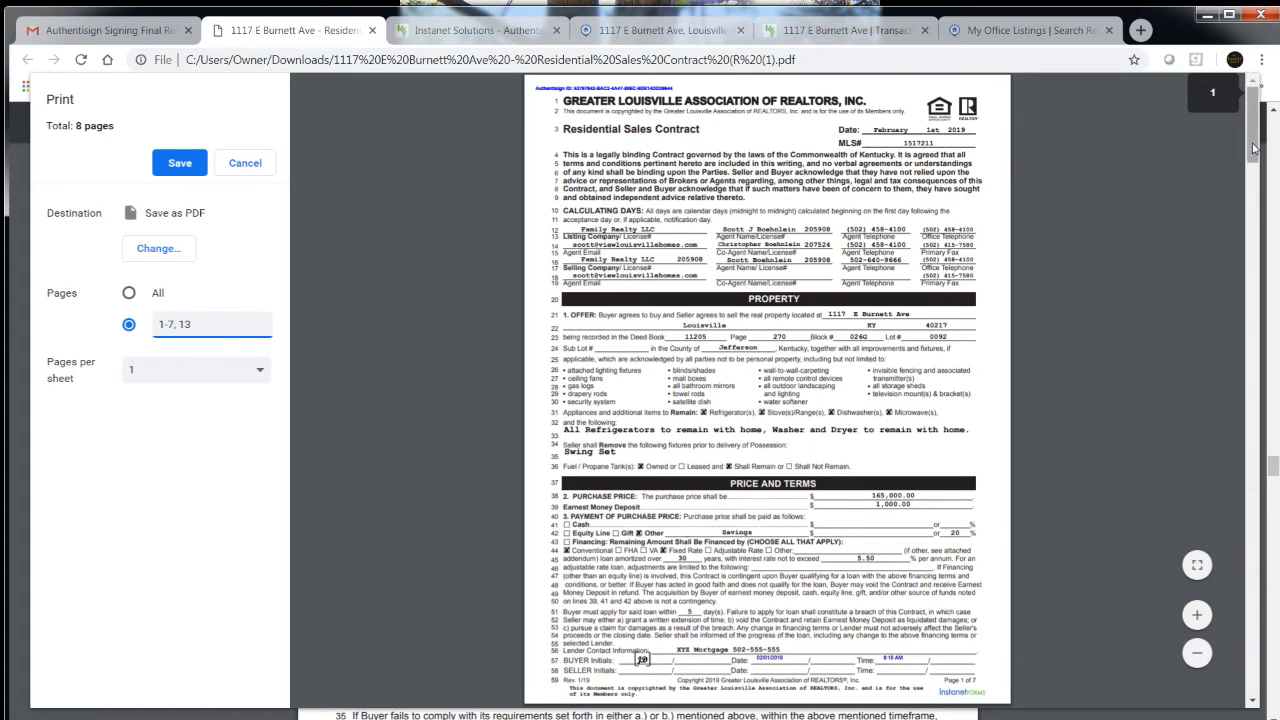
drag(1252, 150, 1260, 675)
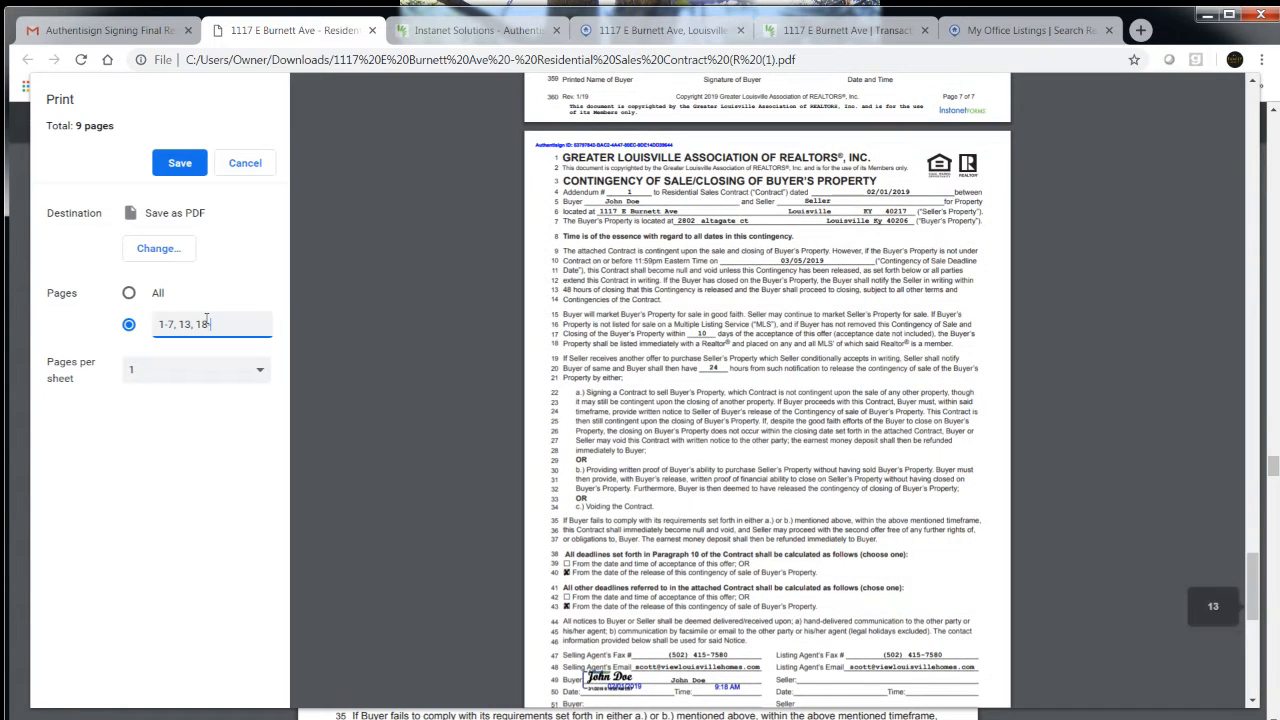
text(-21)
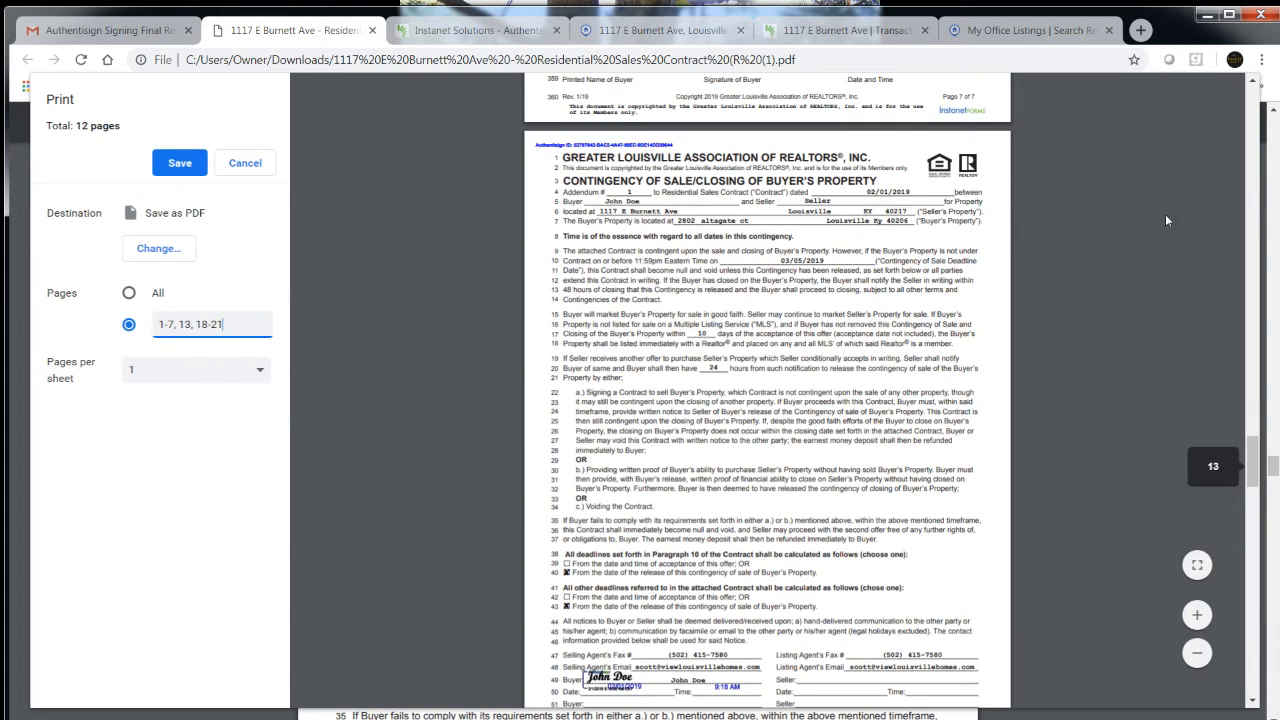
drag(1252, 462, 1268, 490)
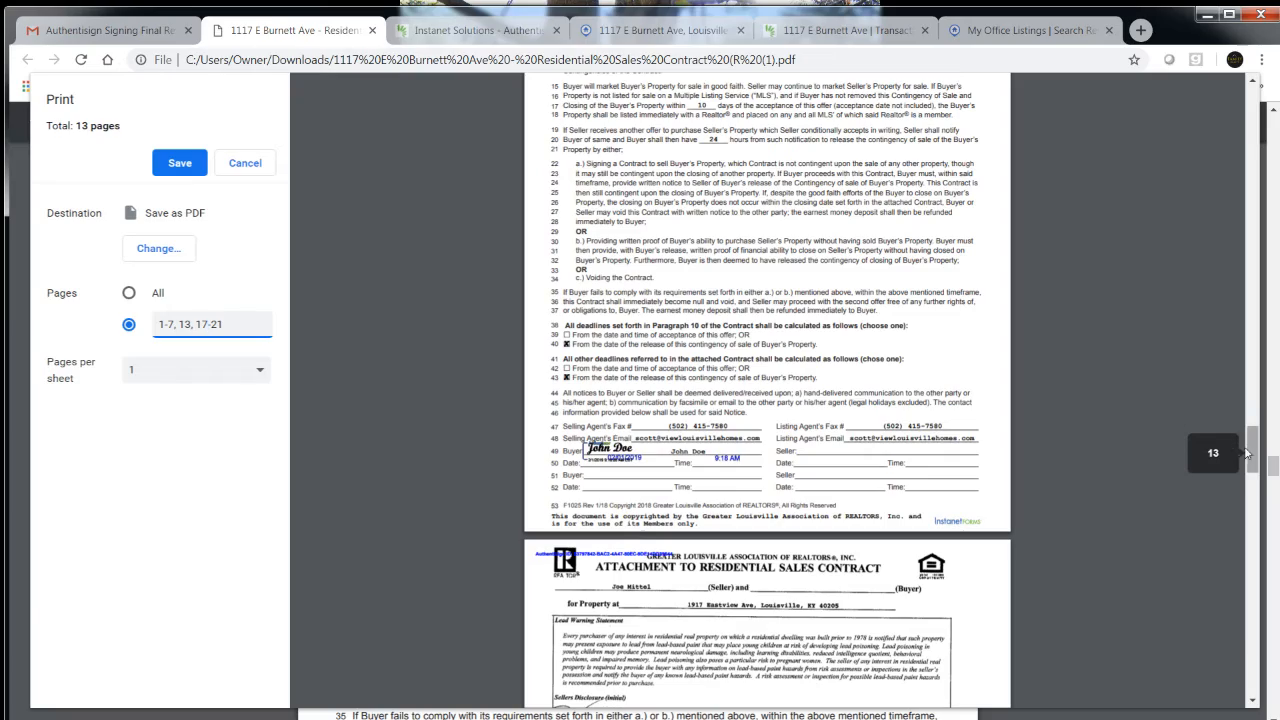
drag(1252, 450, 1271, 668)
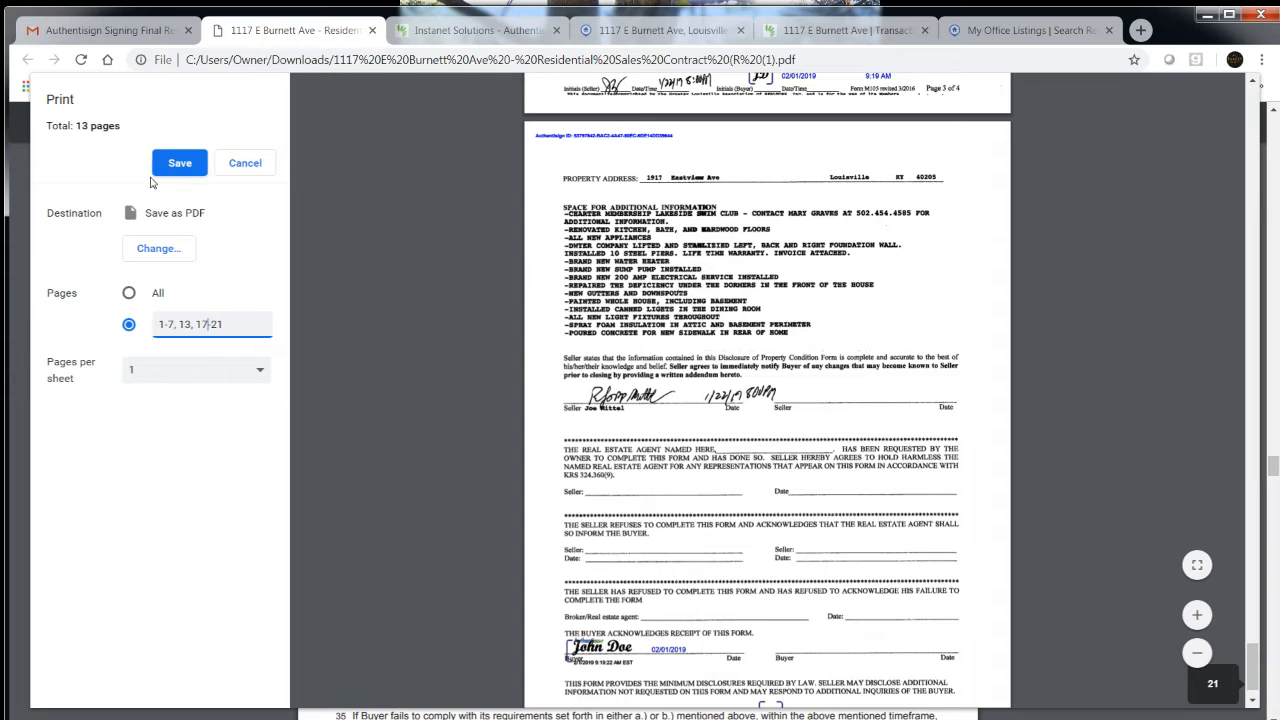
Save the selected contract pages as a PDF on the Desktop under the suggested file name.
click(181, 165)
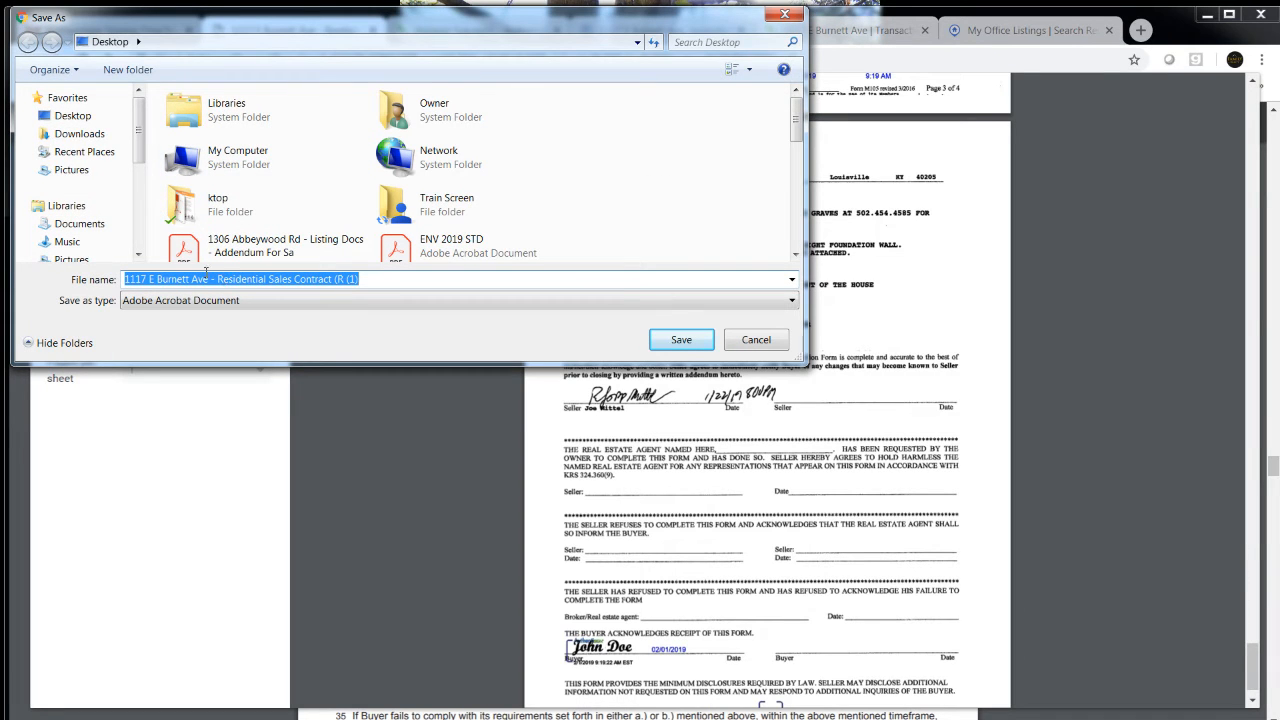
click(80, 117)
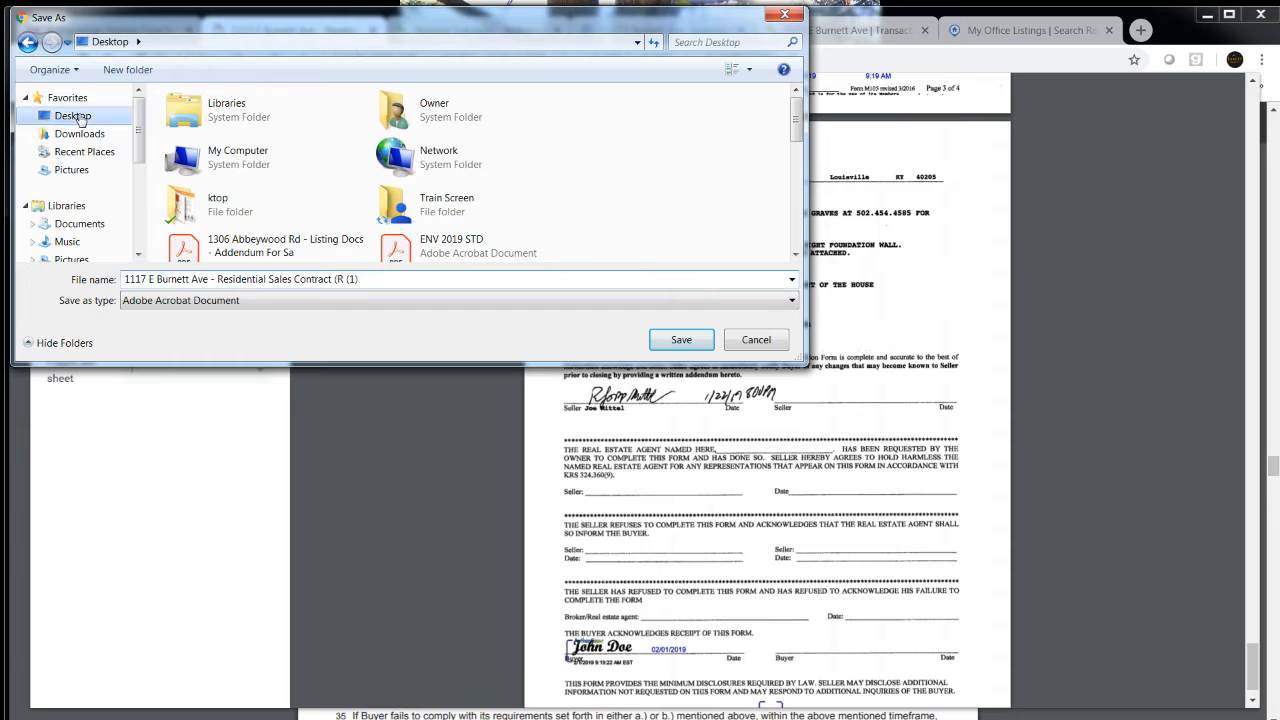
click(681, 340)
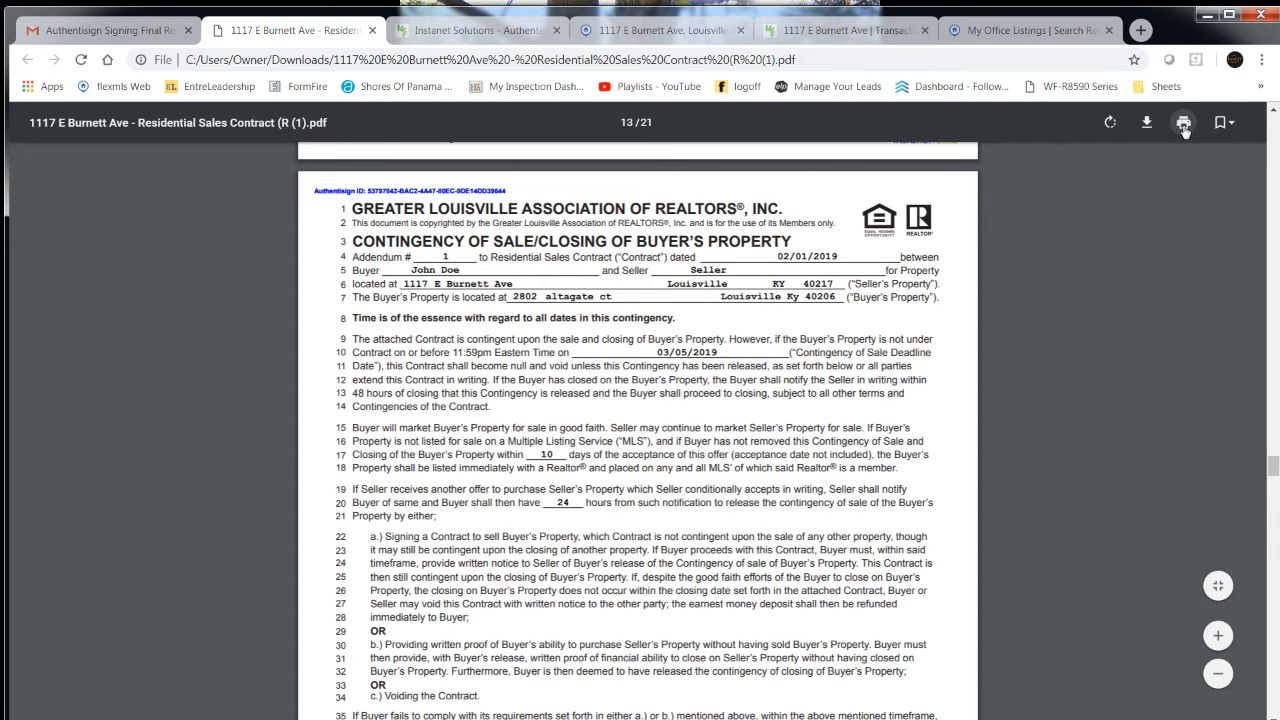
Close the contract PDF, download the final signed document again from the Authentisign email and open it.
click(370, 31)
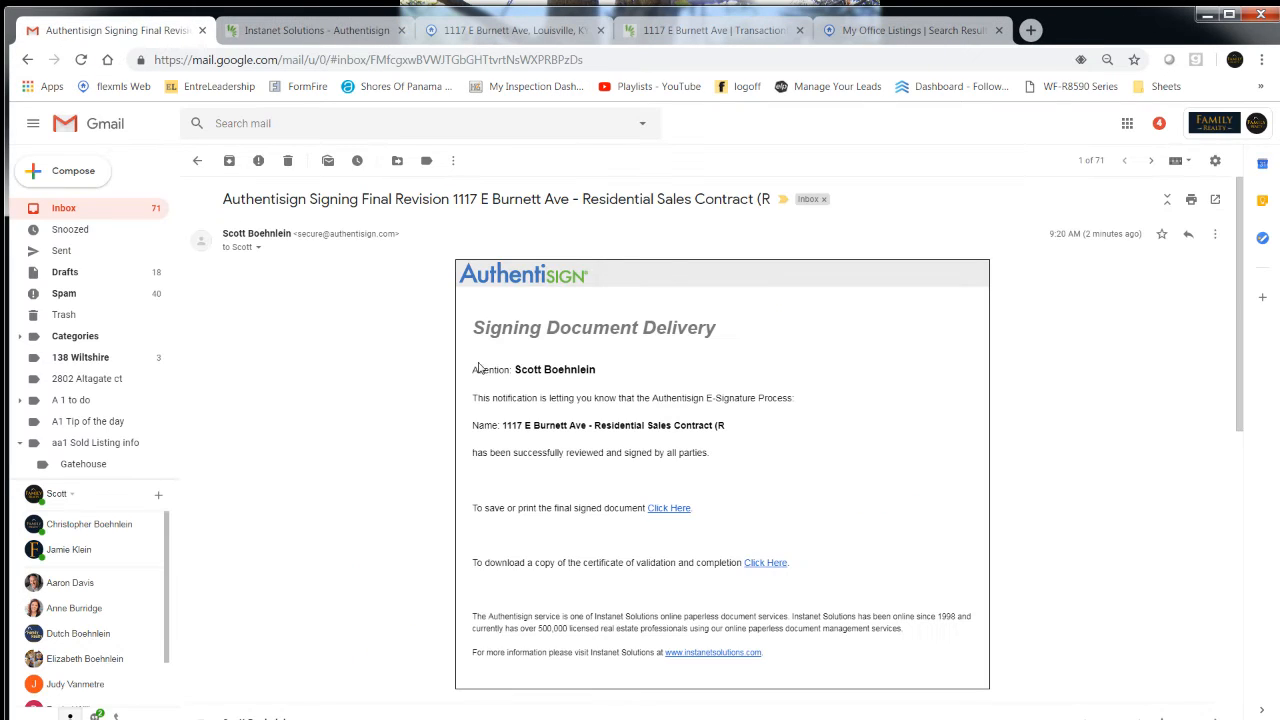
click(667, 509)
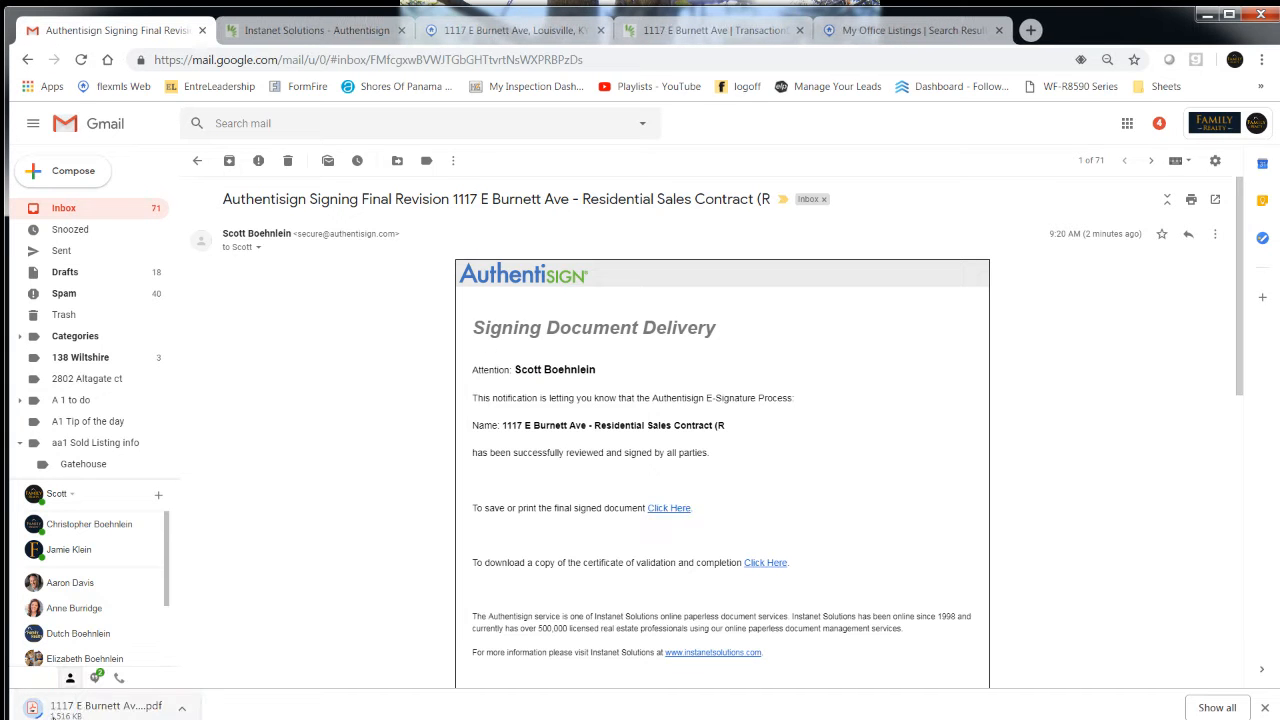
click(100, 706)
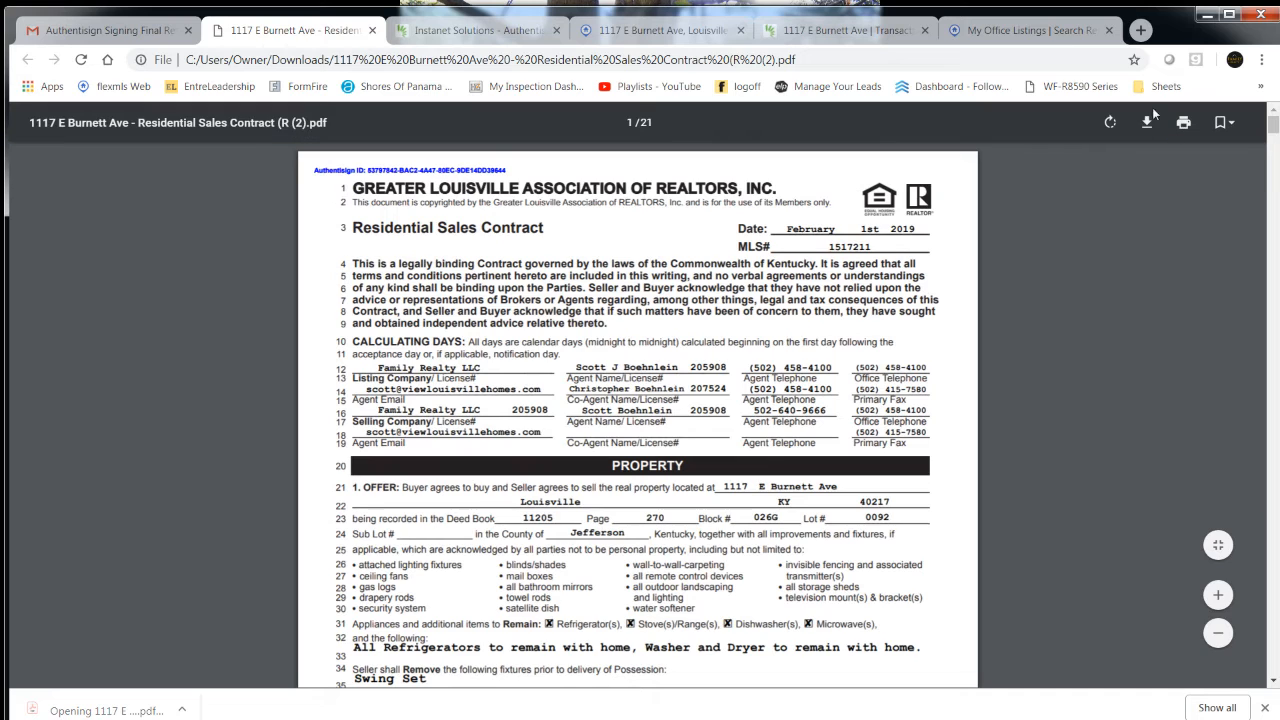
Save the full contract PDF to the Desktop, replacing the document title after the property address in the file name with "Client".
click(1147, 122)
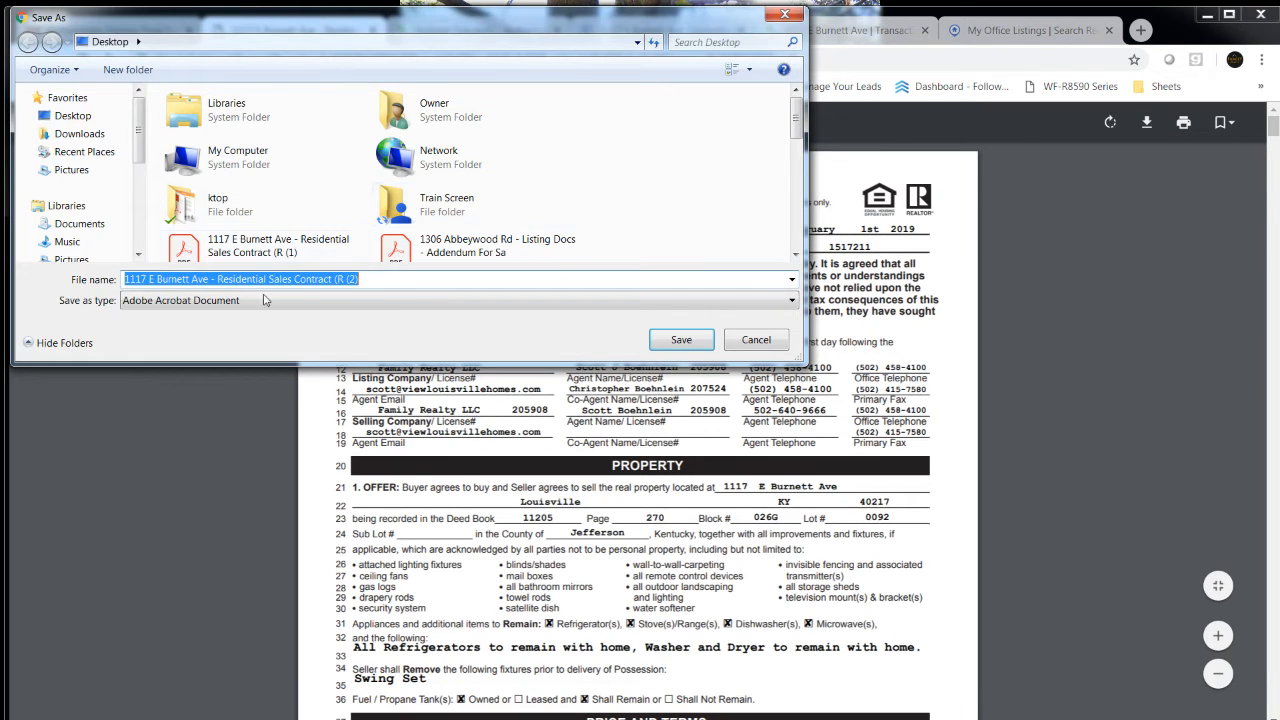
click(367, 280)
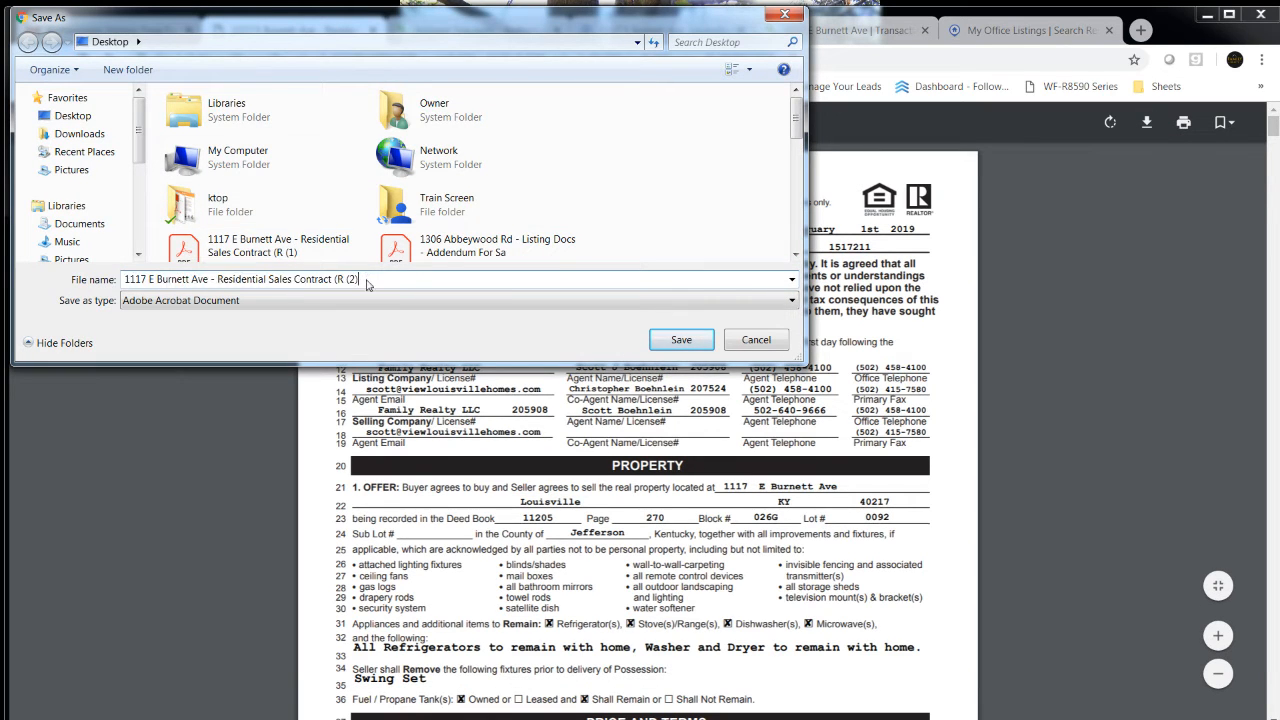
key(BackSpace)
key(BackSpace)
key(BackSpace)
key(BackSpace)
key(BackSpace)
key(BackSpace)
key(BackSpace)
key(BackSpace)
key(BackSpace)
key(BackSpace)
key(BackSpace)
key(BackSpace)
key(BackSpace)
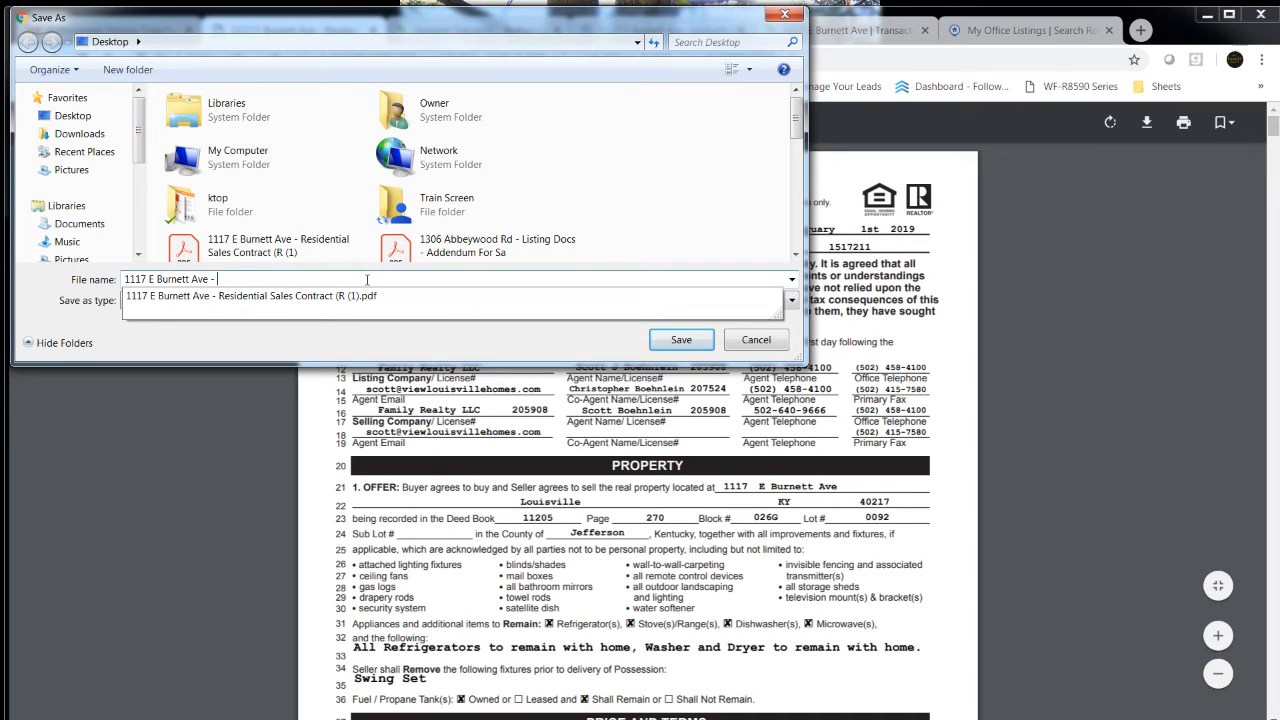
text(Clien)
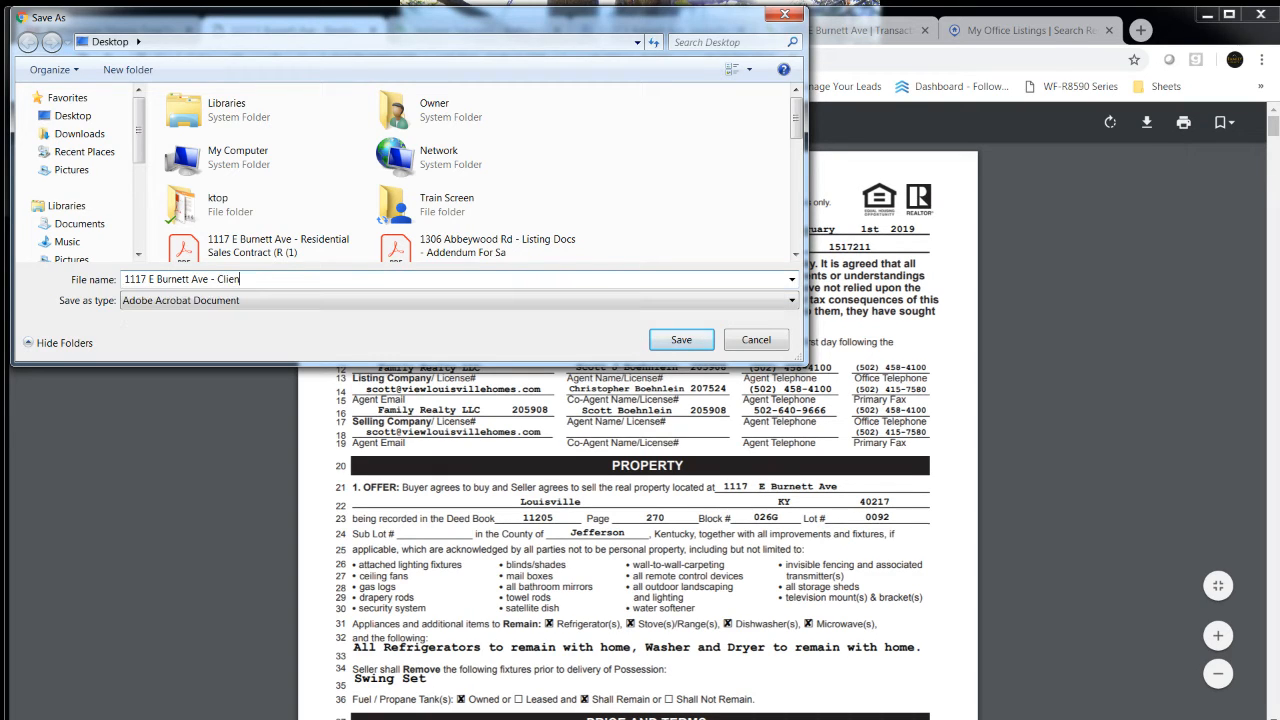
text(t)
click(681, 340)
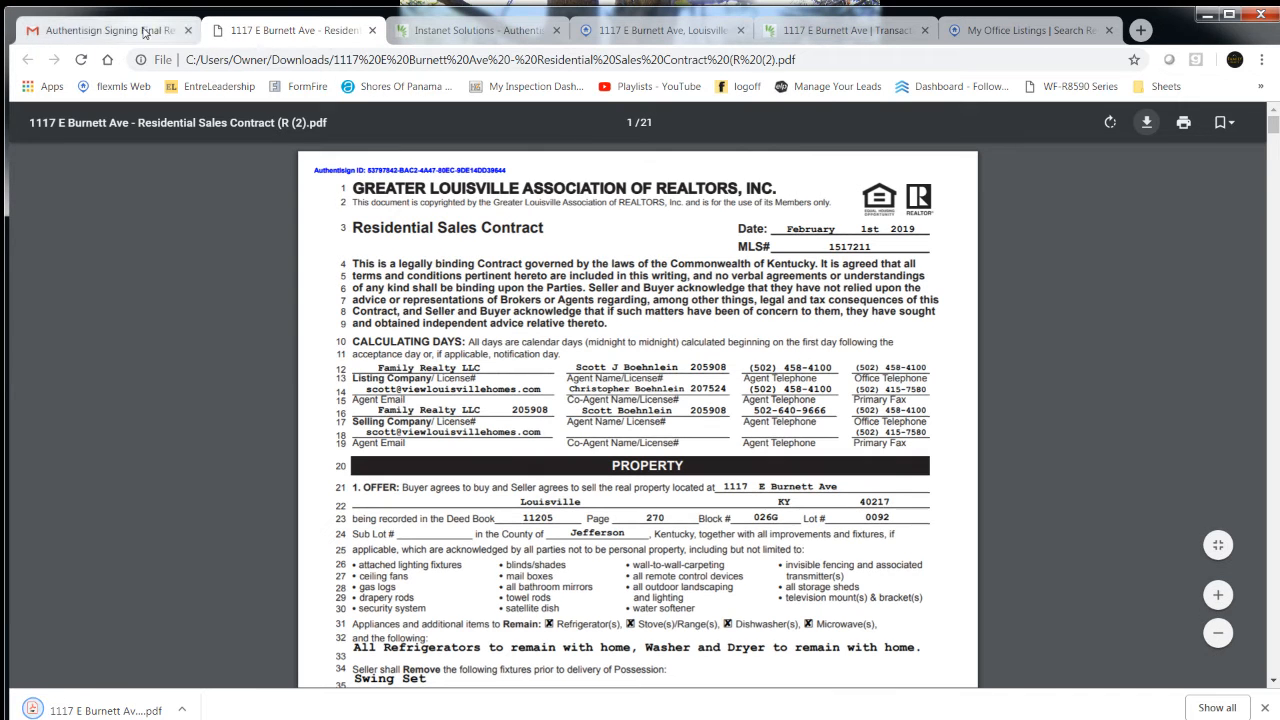
Return to Gmail, start a new message and address it to the colleague's familyrealty.com e-mail.
click(145, 32)
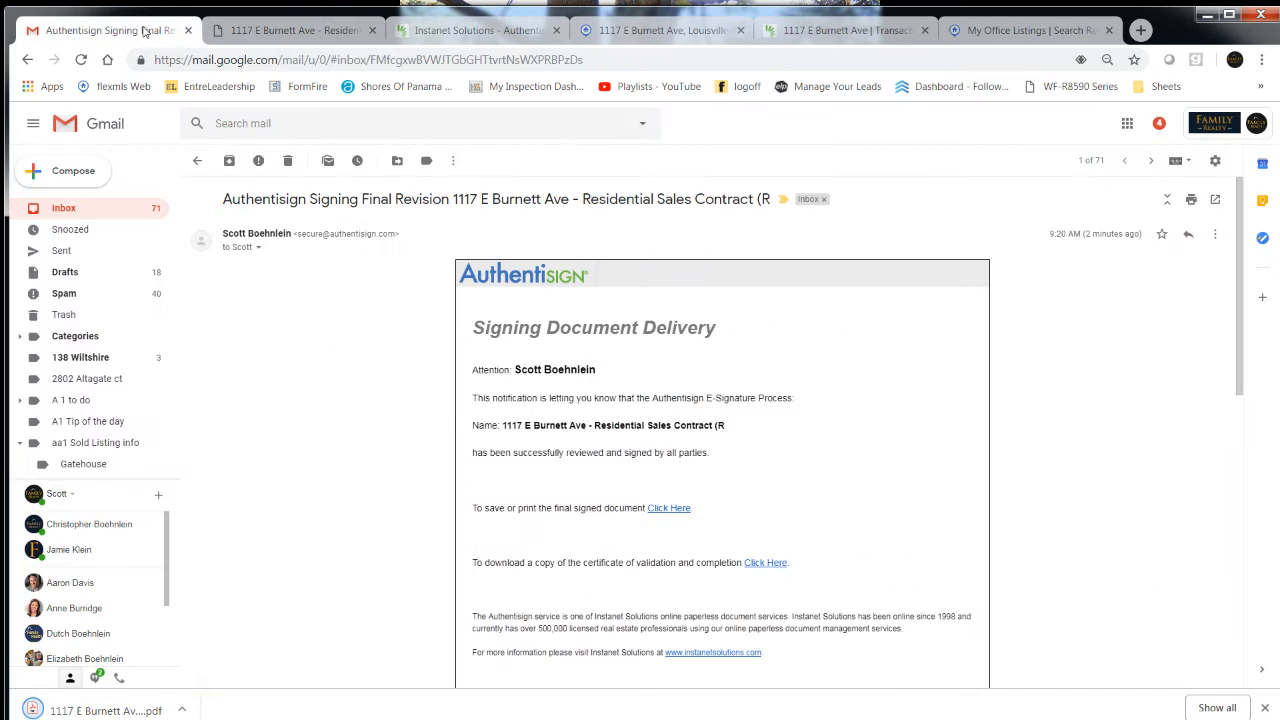
click(65, 178)
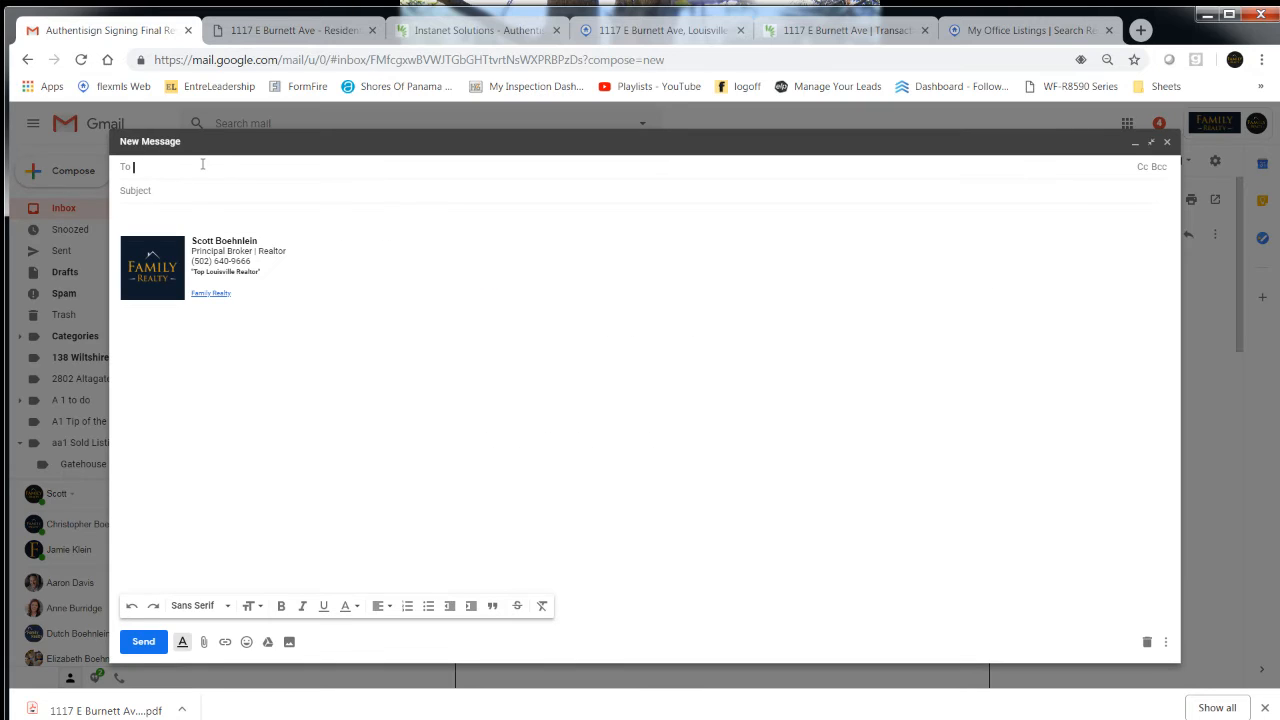
text(scot)
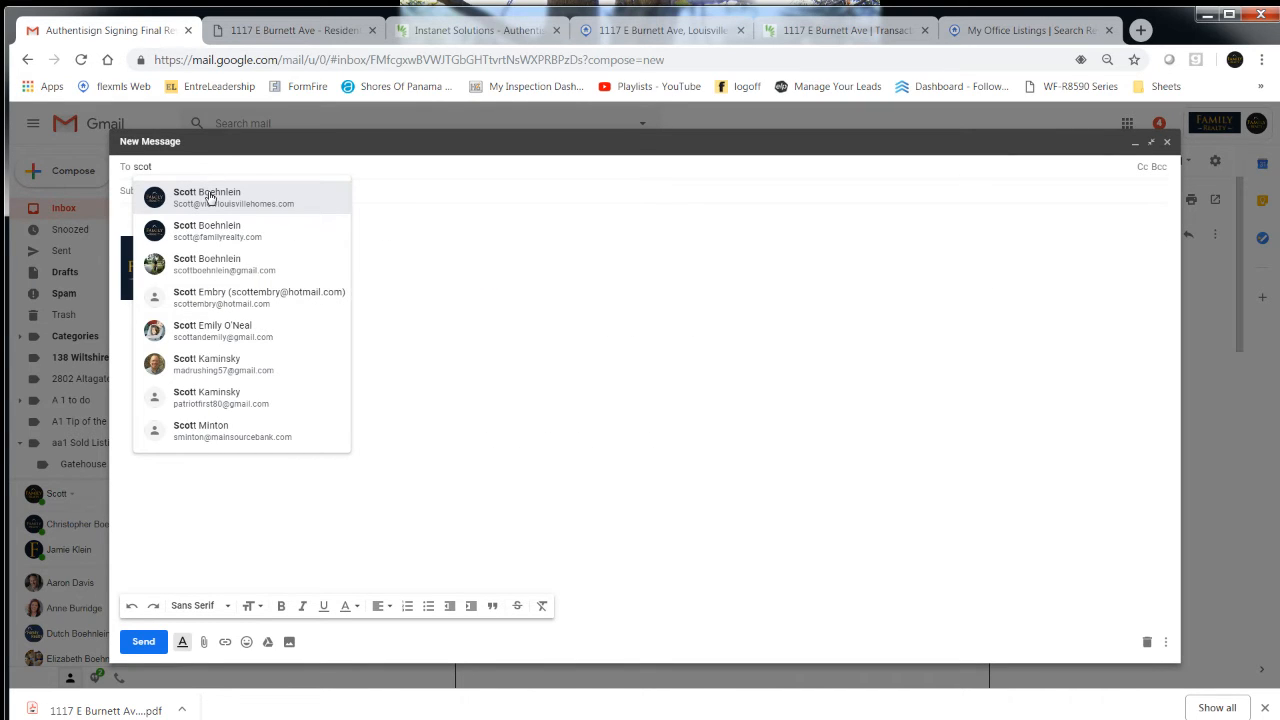
click(210, 197)
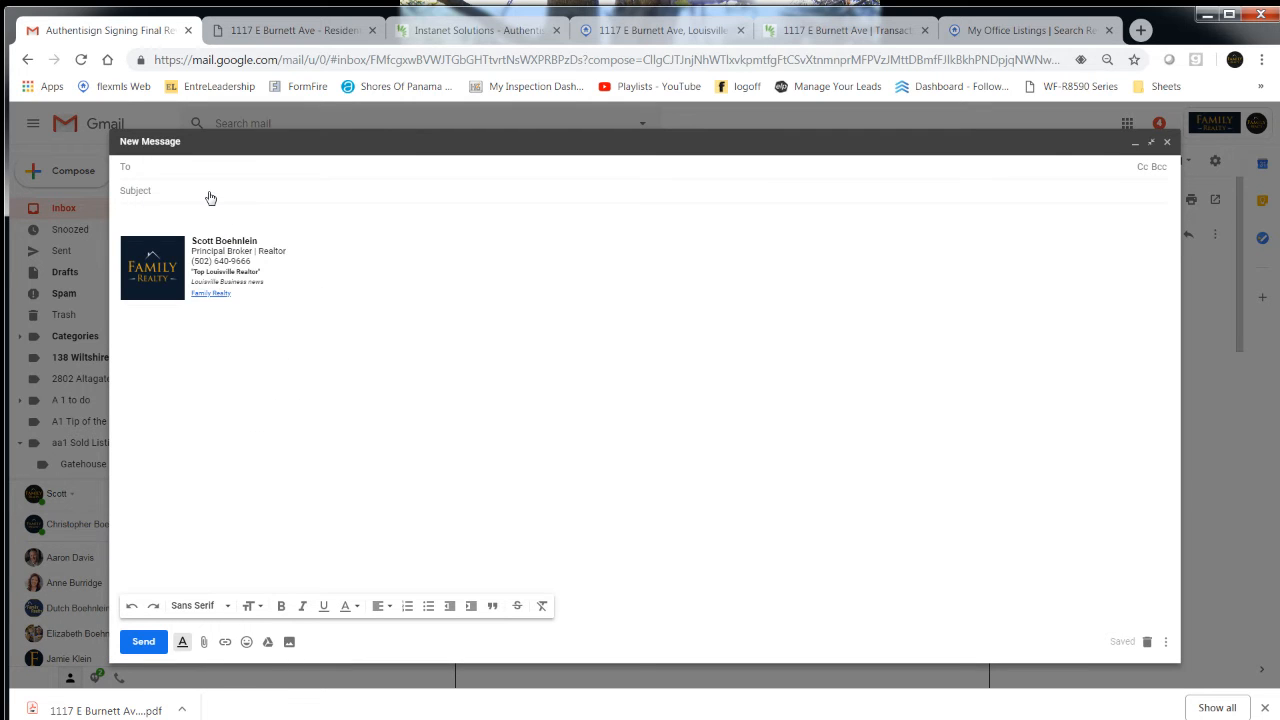
text(chris)
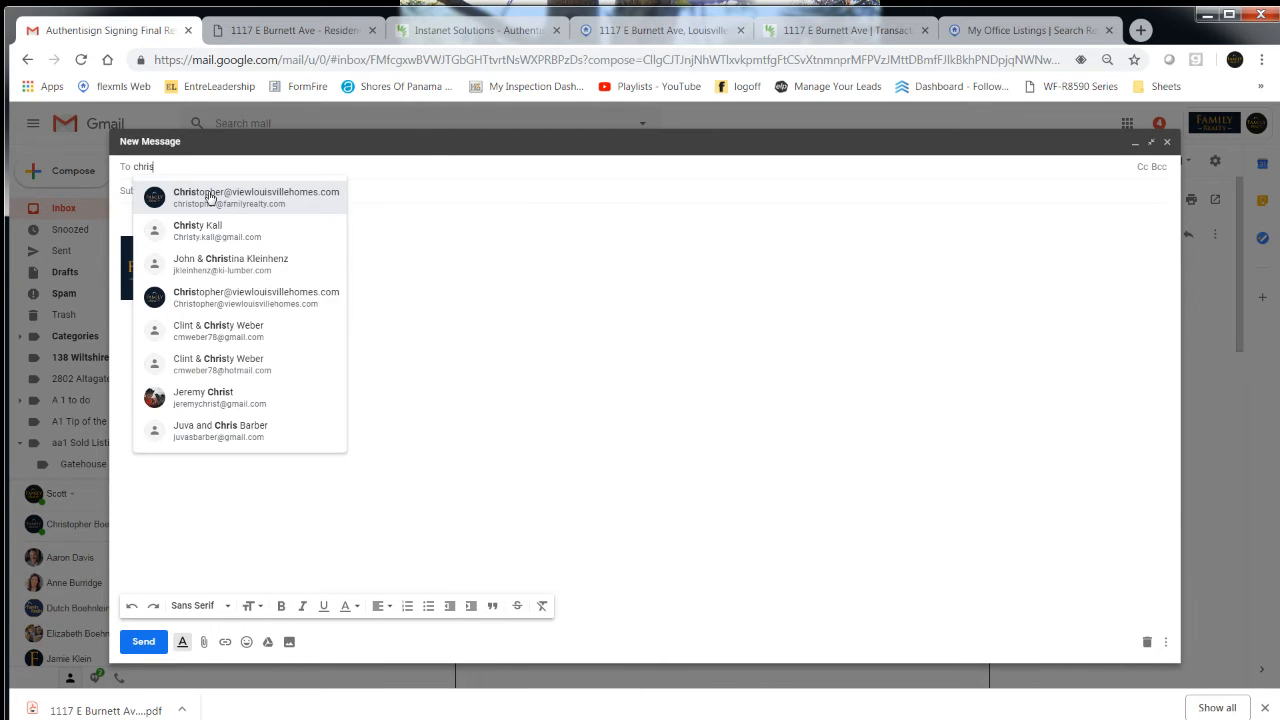
click(210, 197)
Enter the subject "Offer address" and the body "Please let me know if you have any questions and you got this".
click(168, 190)
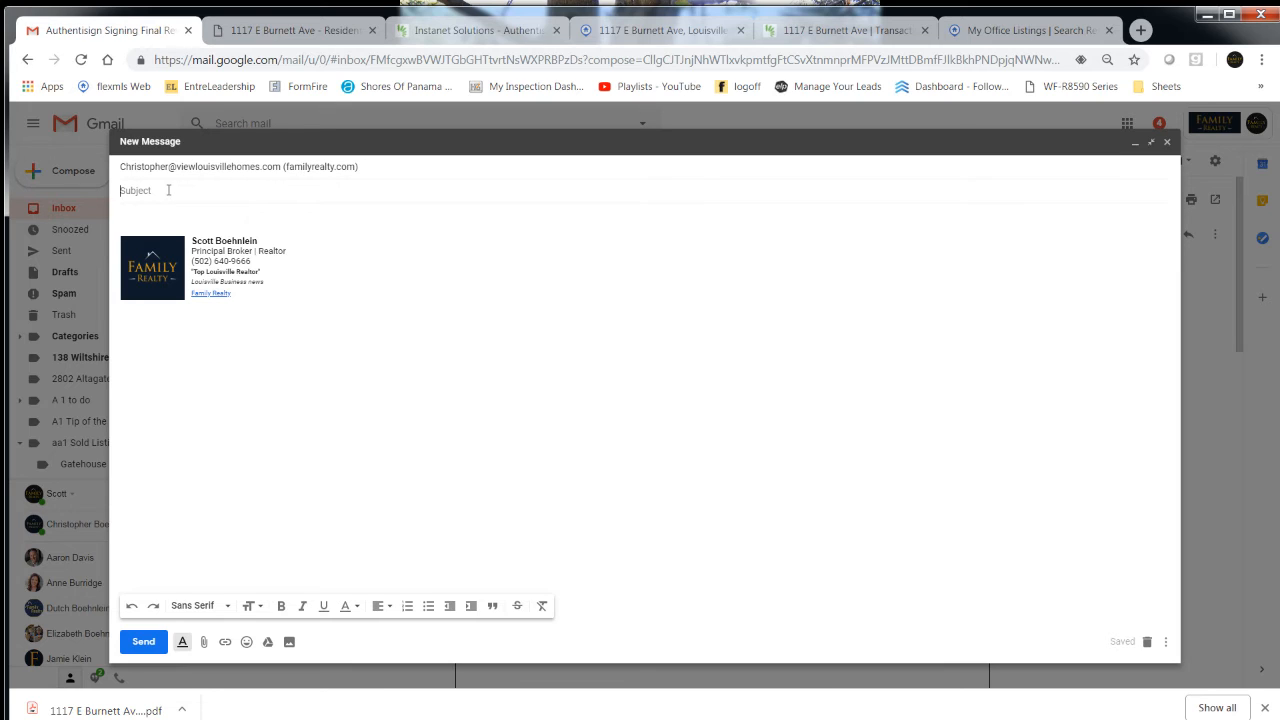
text(Offer address)
click(148, 212)
text(Please)
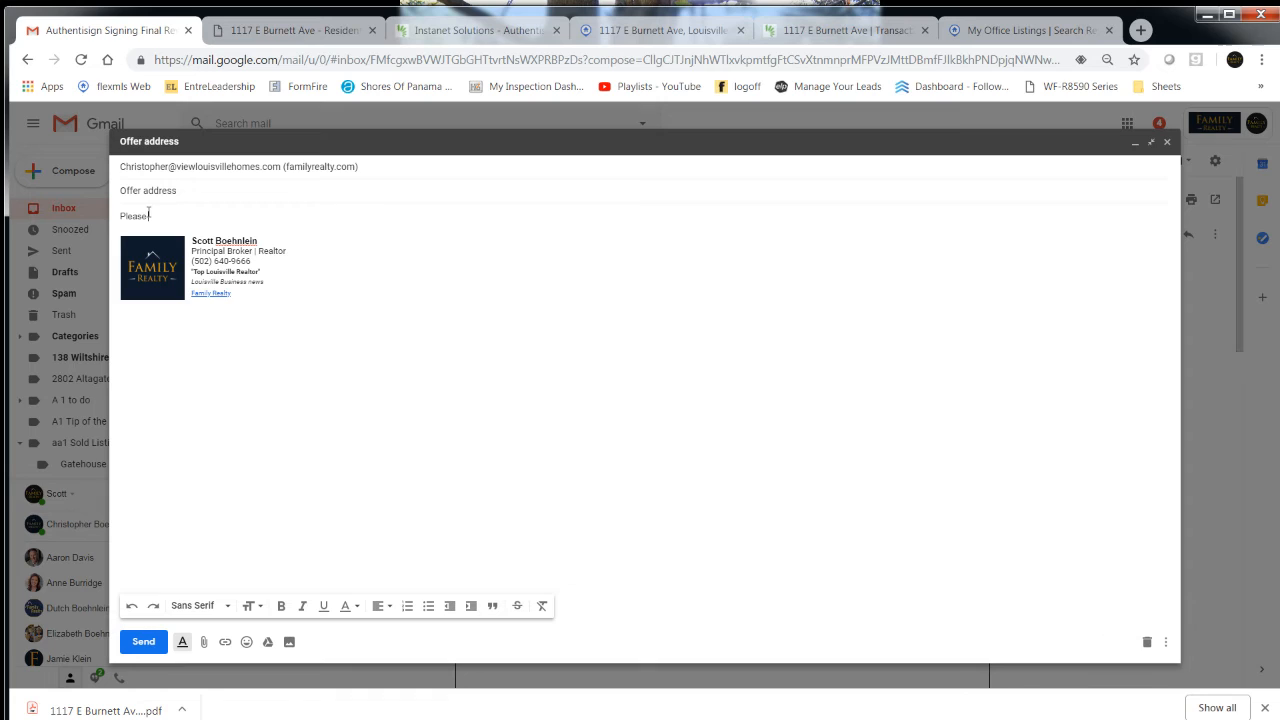
text( let me know if you have any questions and you)
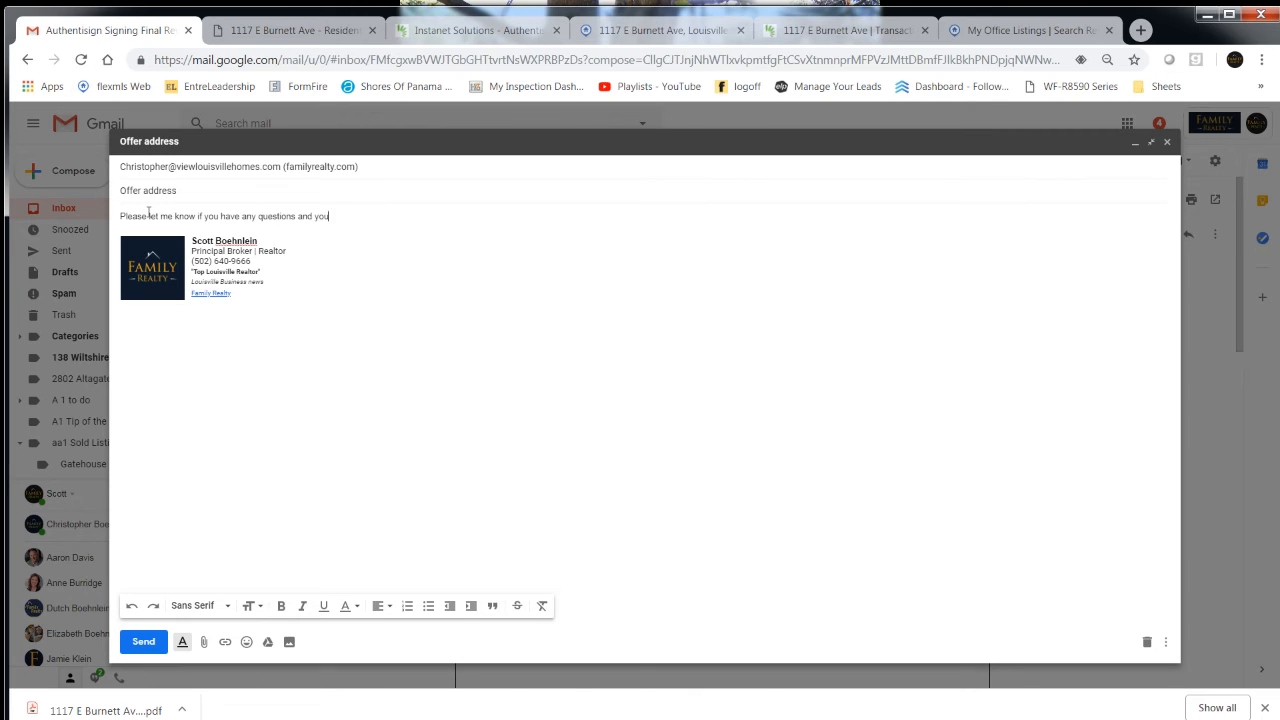
text( got this)
Attach the Residential Sales Contract (R (1) PDF from the Desktop to the message and send it.
click(203, 644)
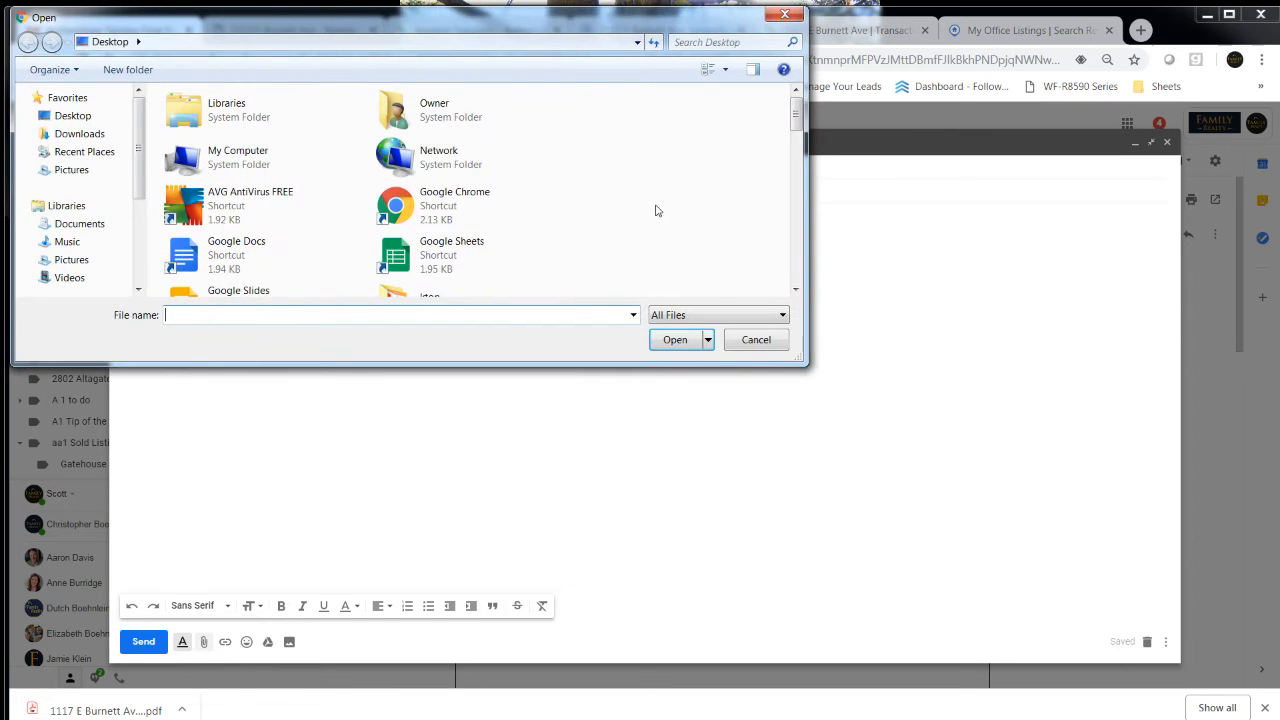
drag(797, 118, 797, 154)
click(283, 243)
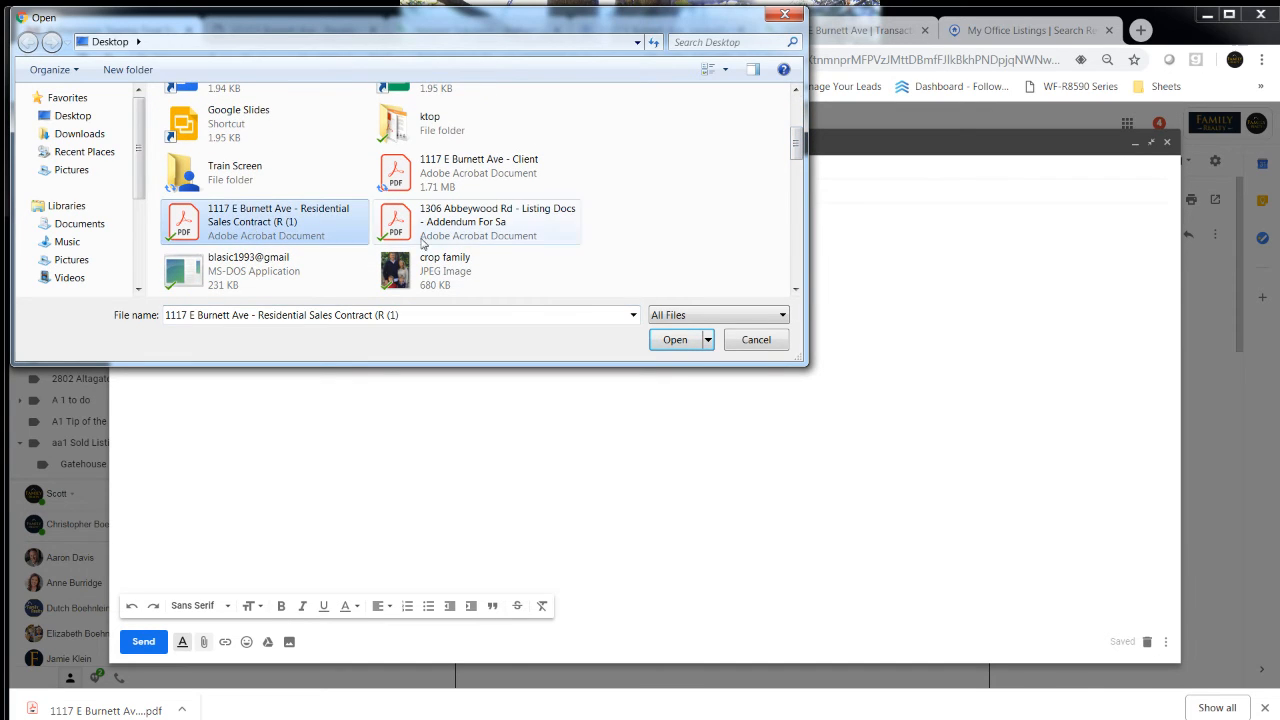
click(674, 339)
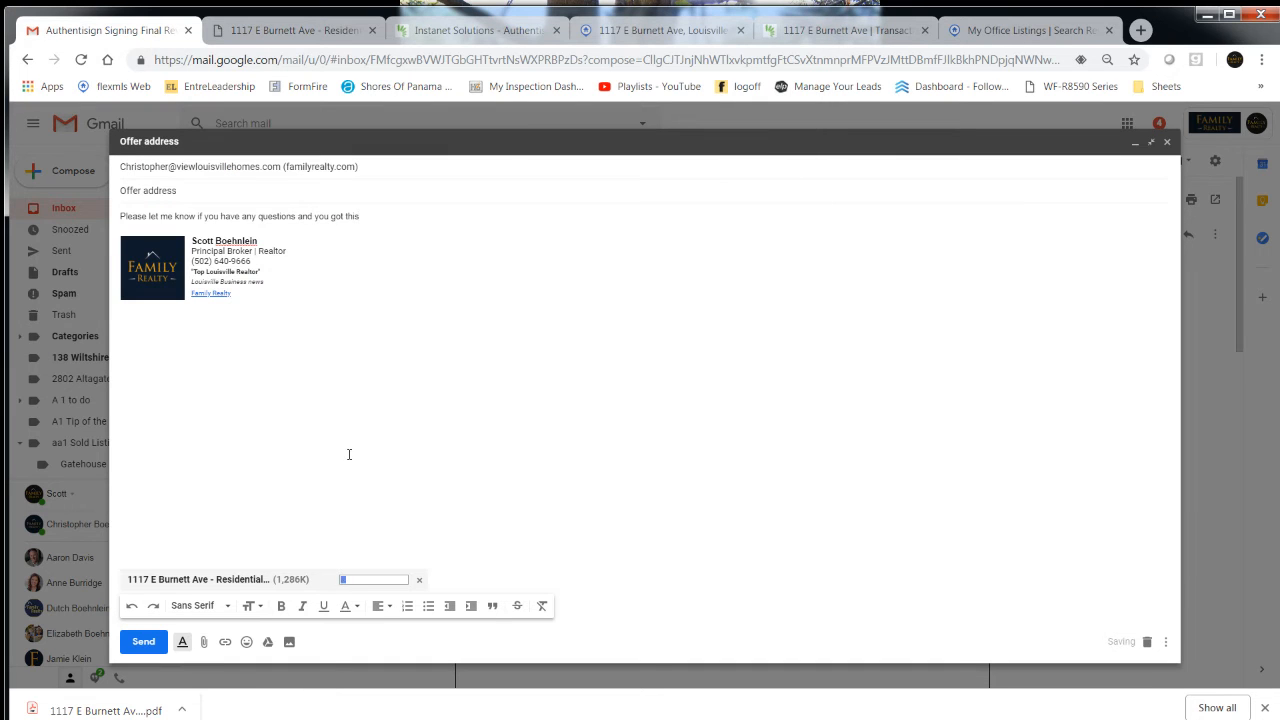
click(141, 644)
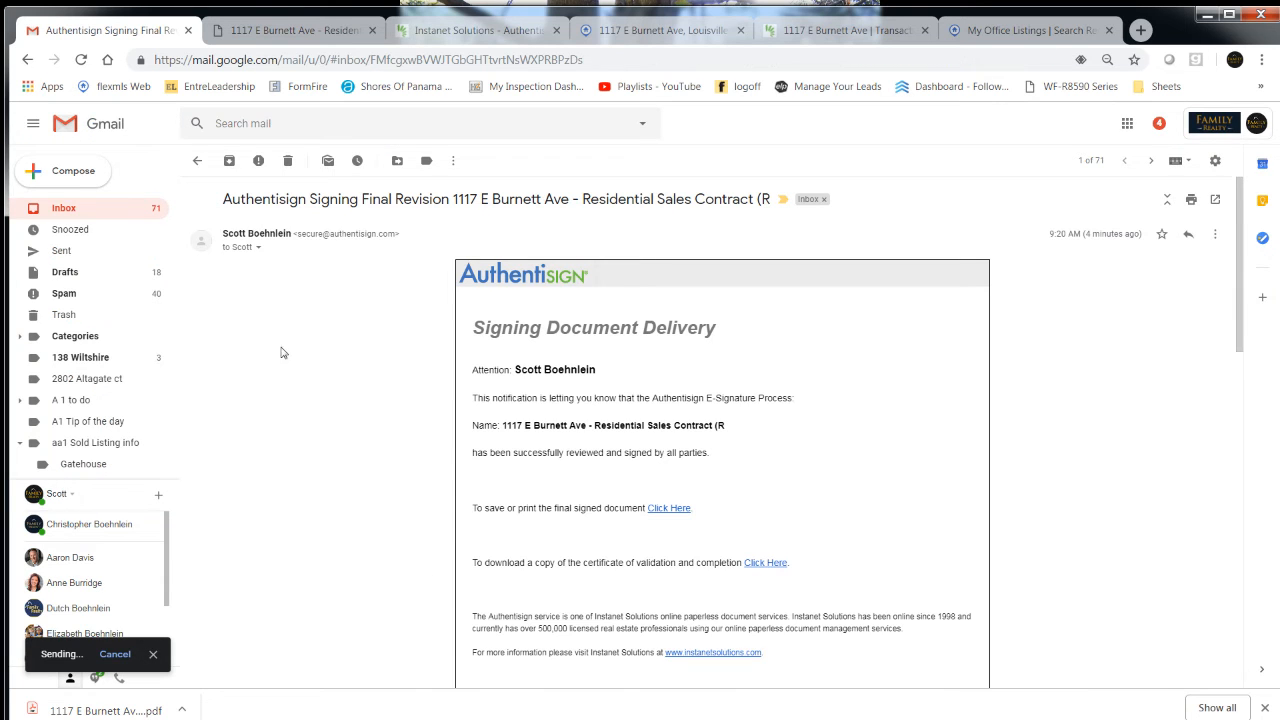
Start another new message to the same colleague's familyrealty.com e-mail with the subject "Your copy PDF".
click(290, 125)
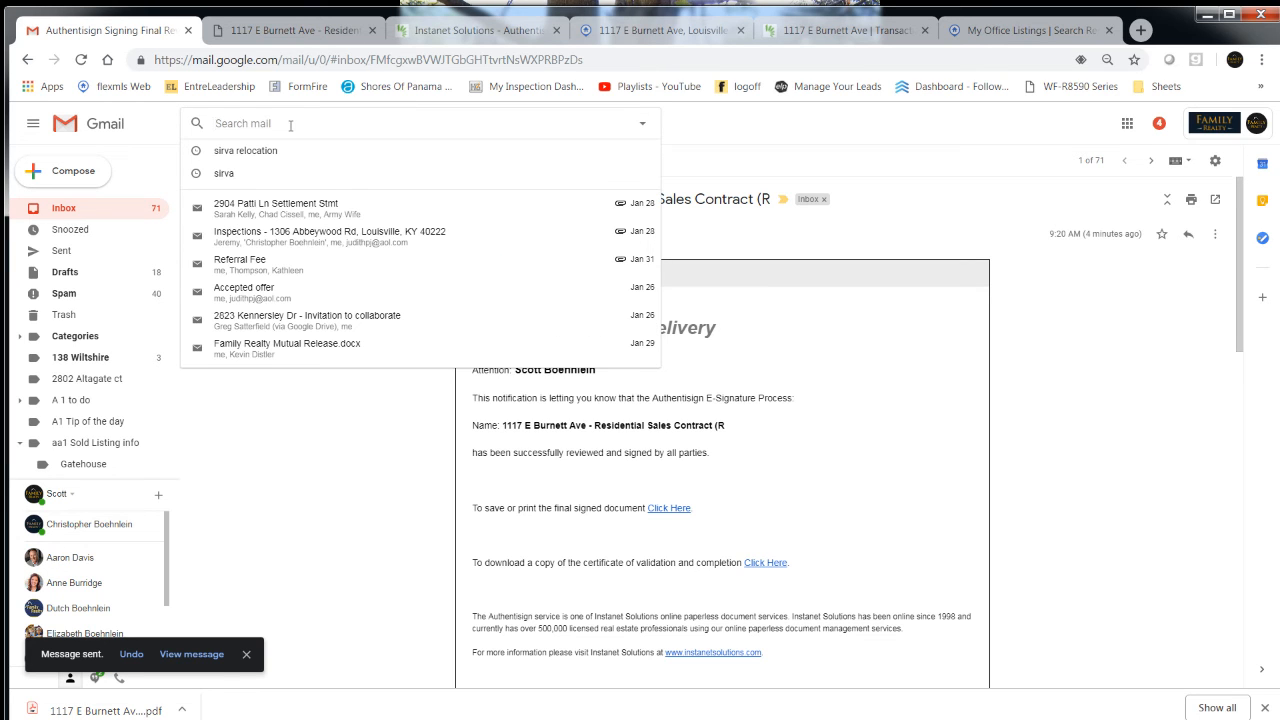
click(98, 170)
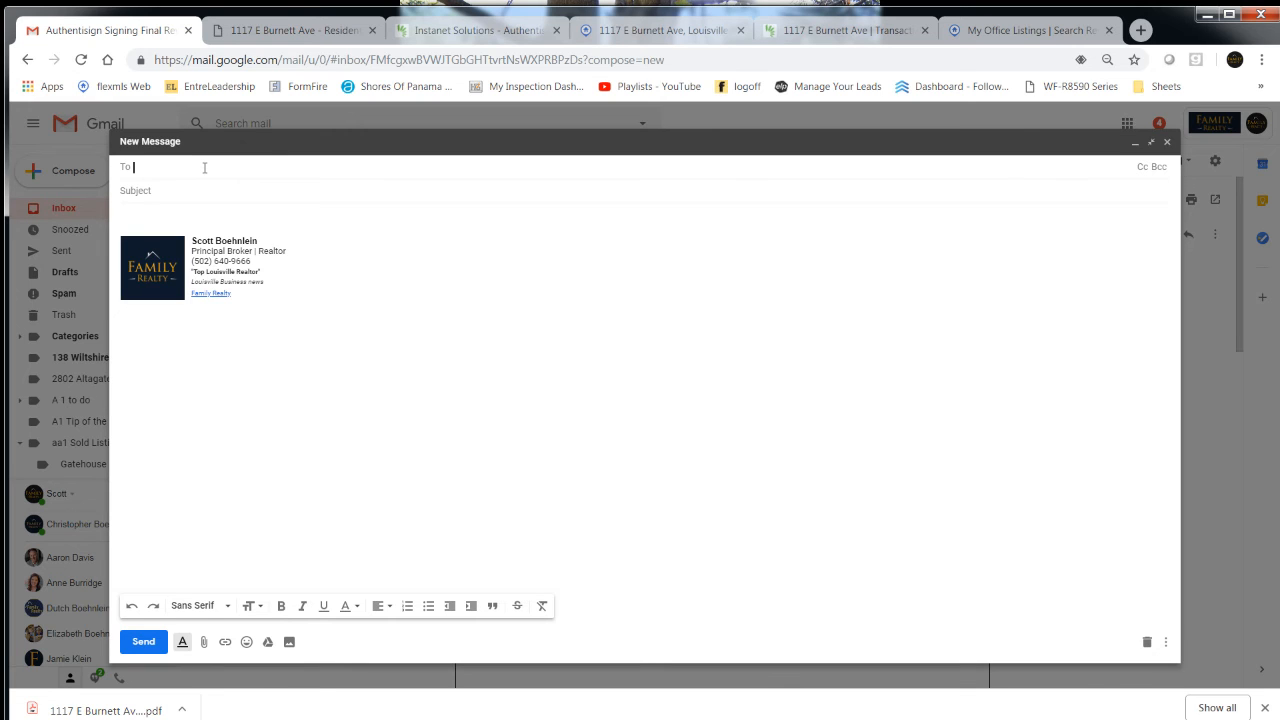
text(chris)
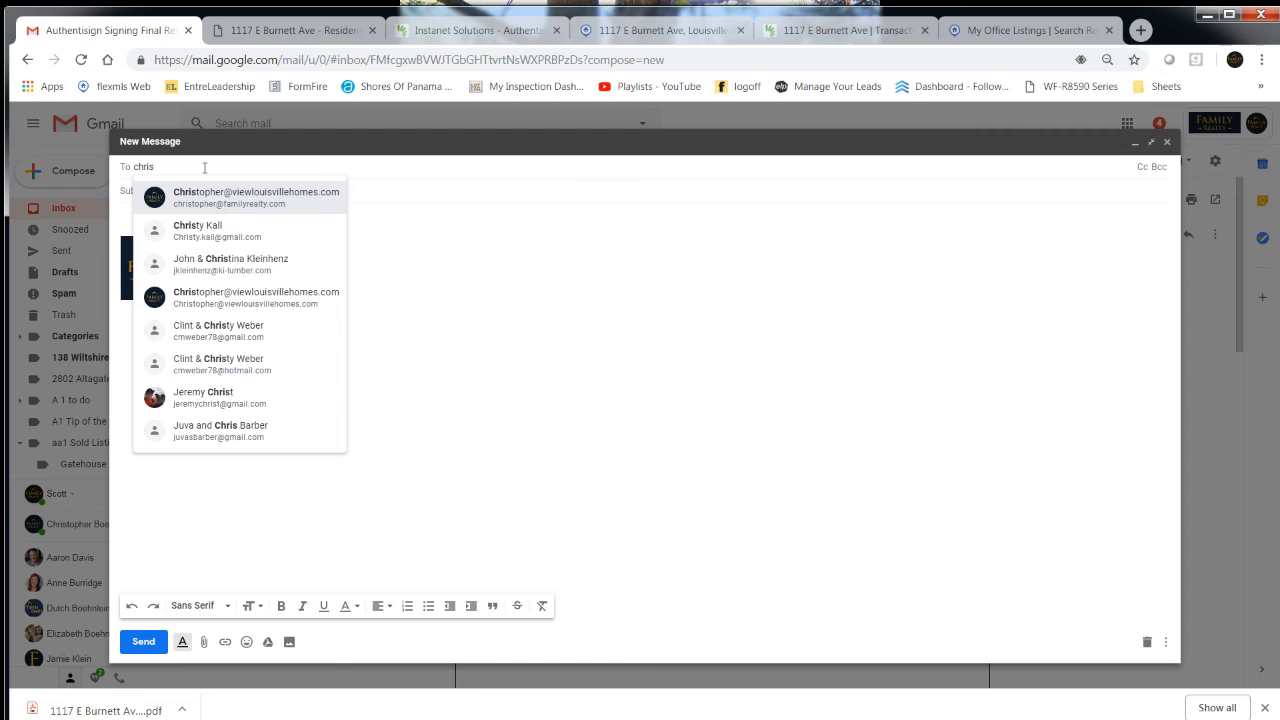
click(216, 192)
click(166, 190)
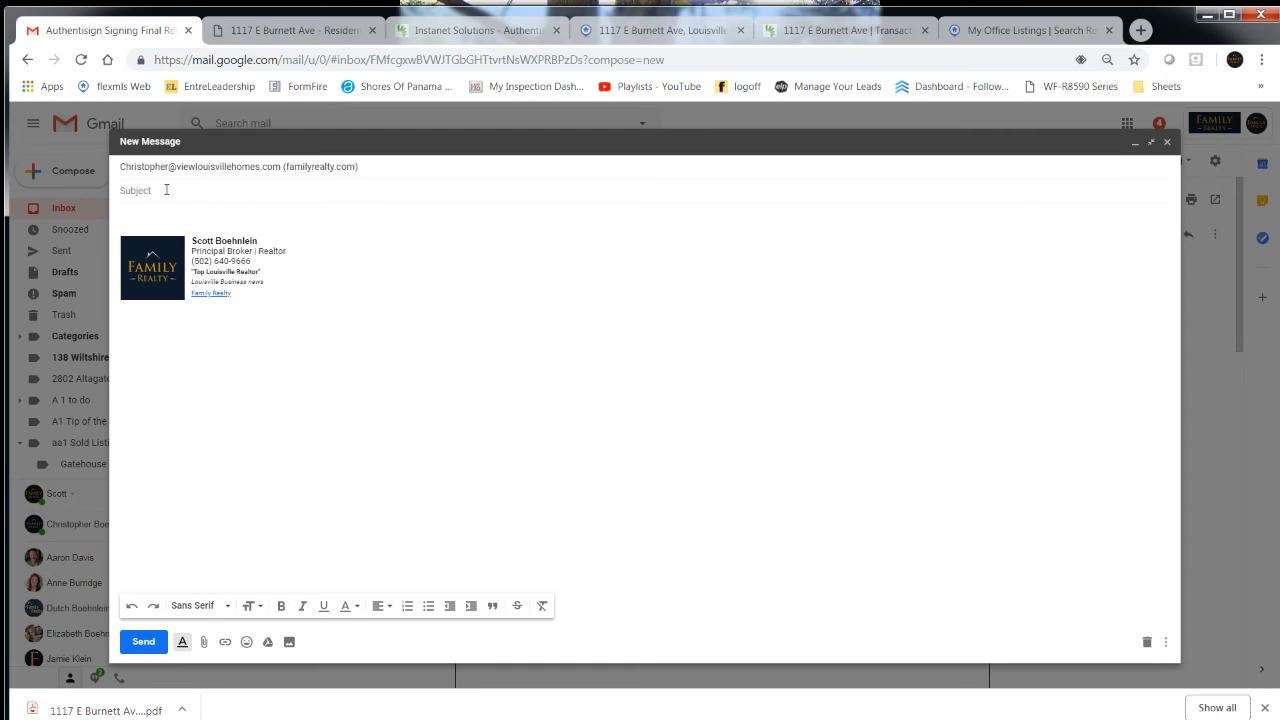
text(Your)
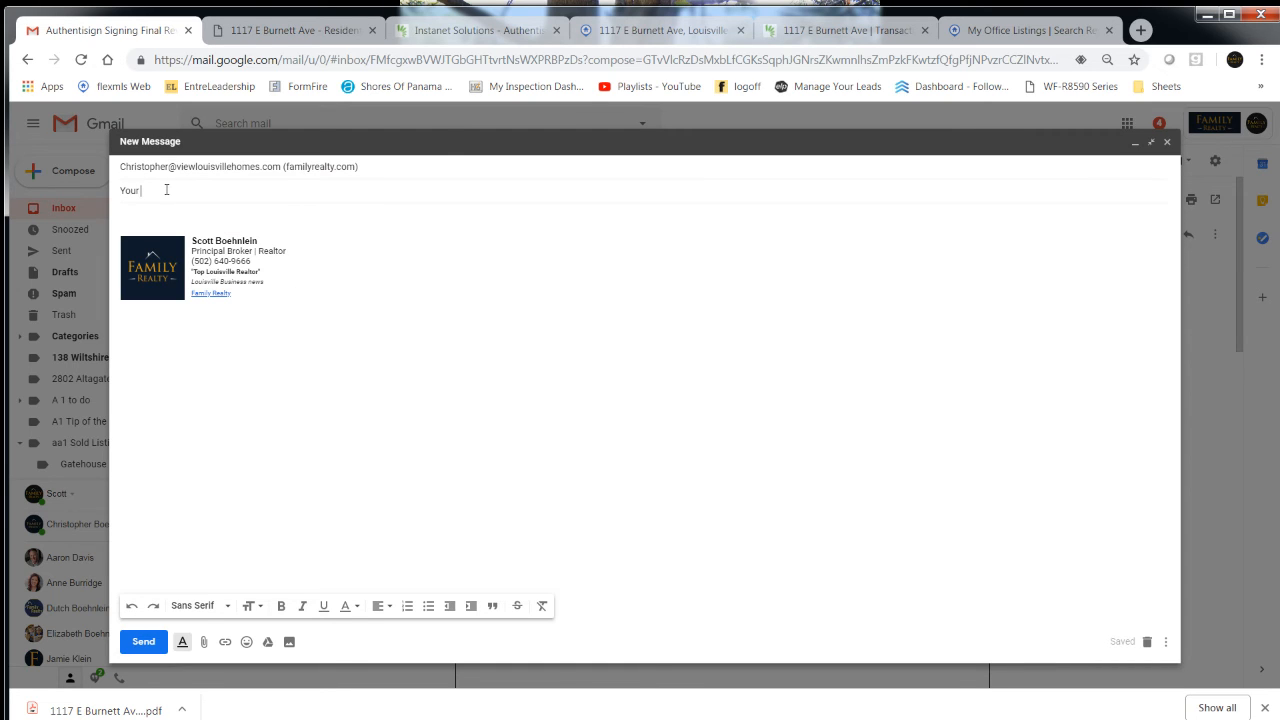
text( copy o)
text(DF)
Attach the contract PDF ending in "Client" from the Desktop to the message and send it.
click(204, 643)
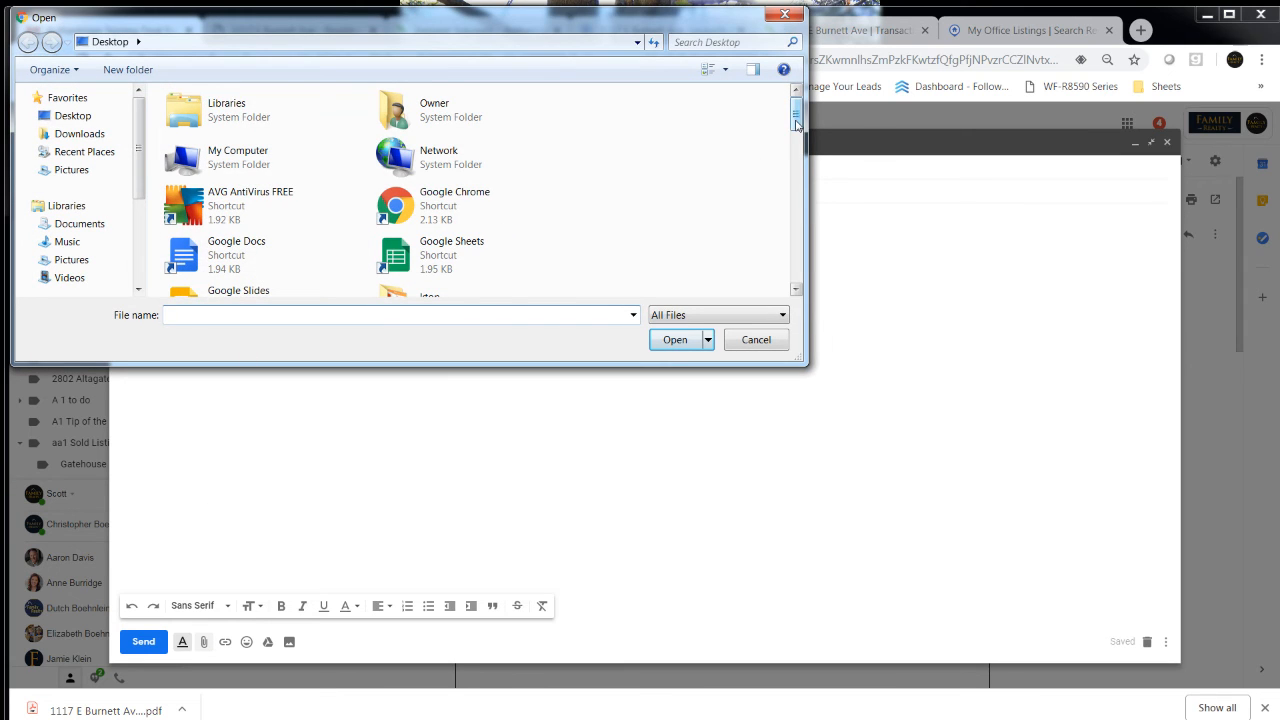
drag(796, 122, 796, 155)
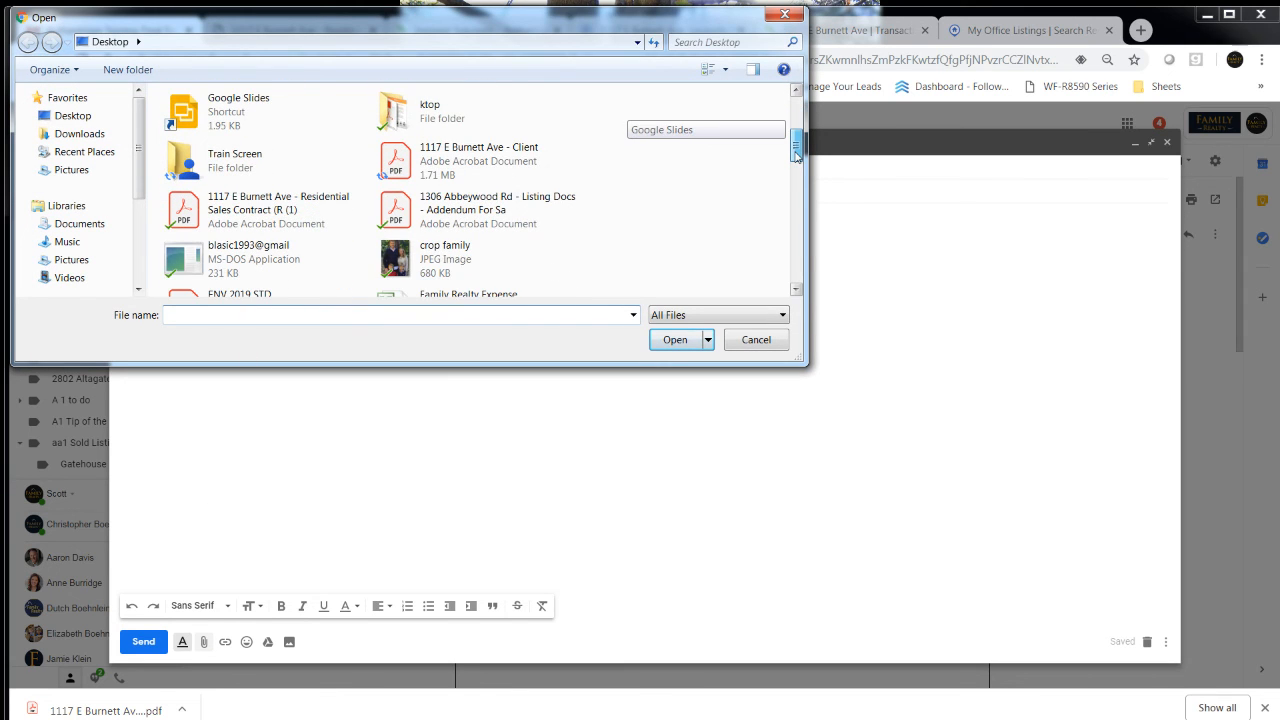
click(402, 160)
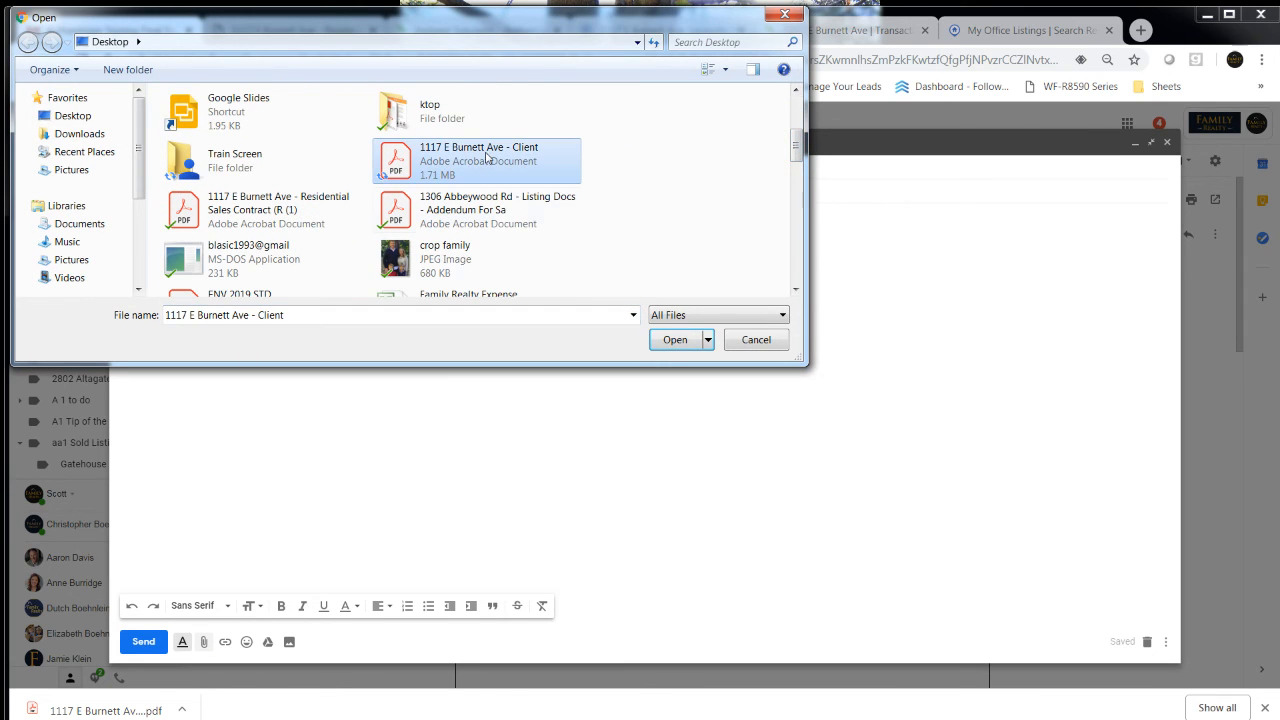
click(675, 340)
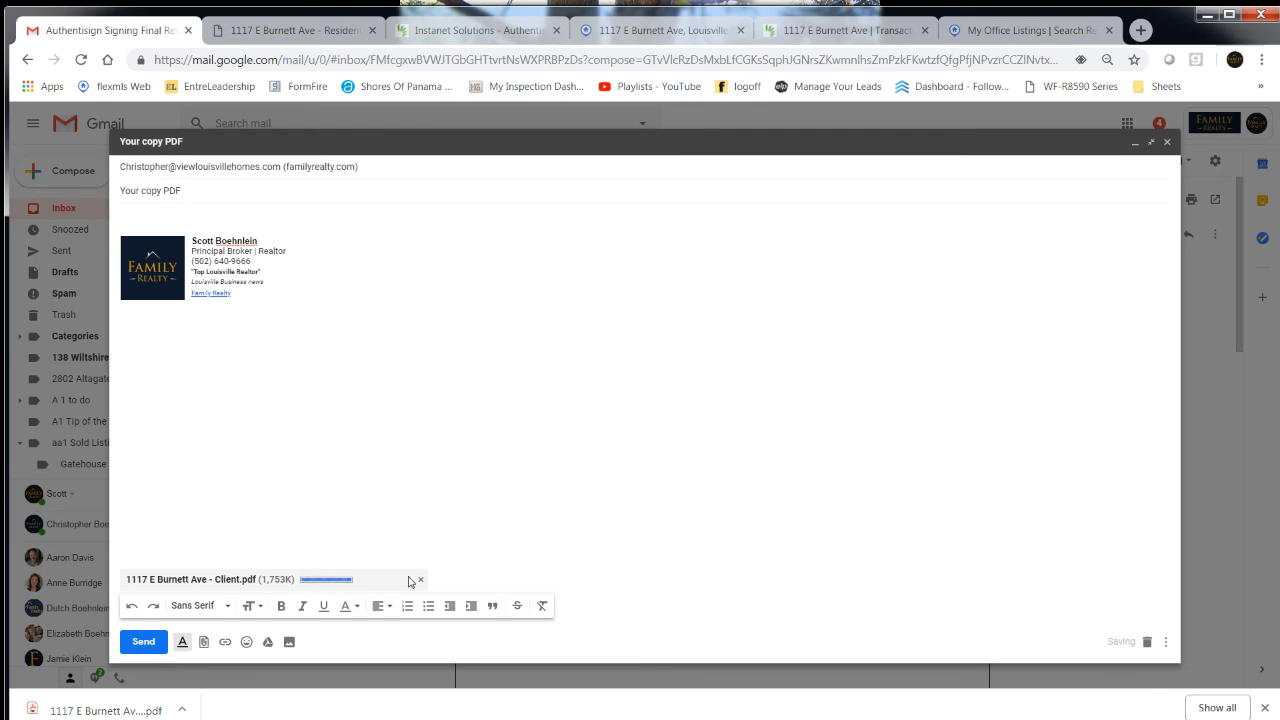
click(147, 643)
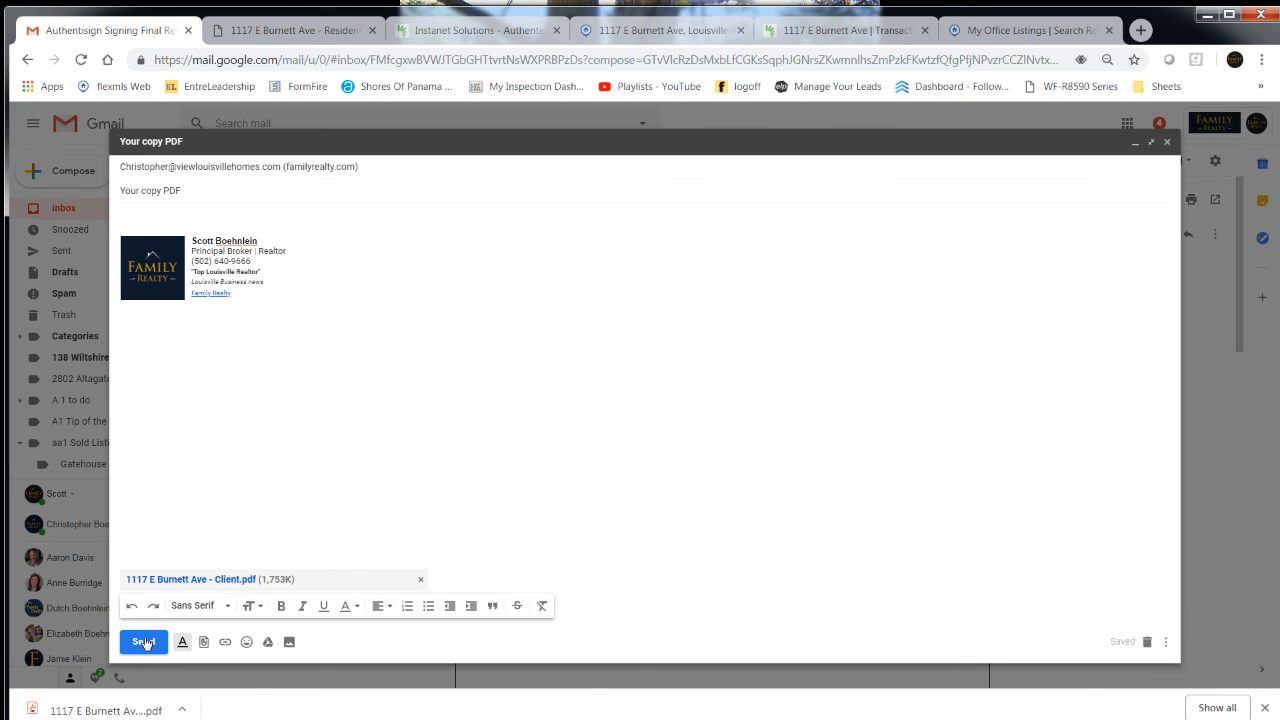